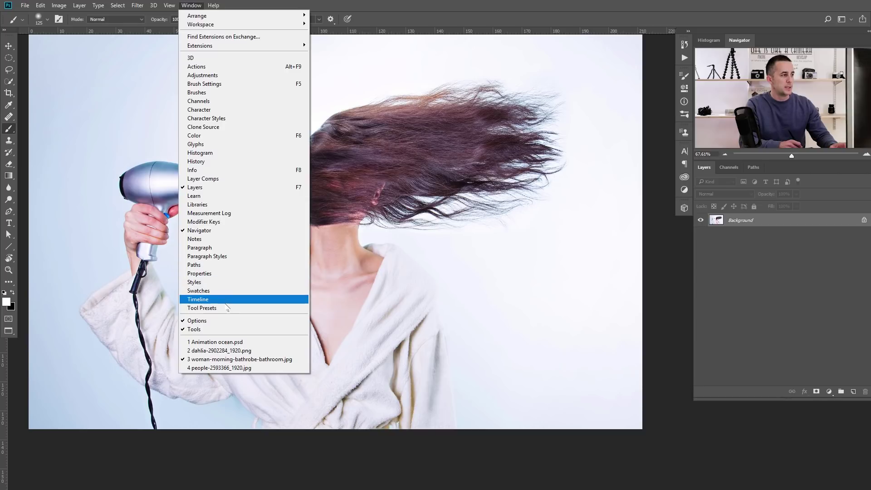
# Create a video timeline for the photo and turn the converted Layer 0 back into a Background layer.
pyautogui.click(225, 300)
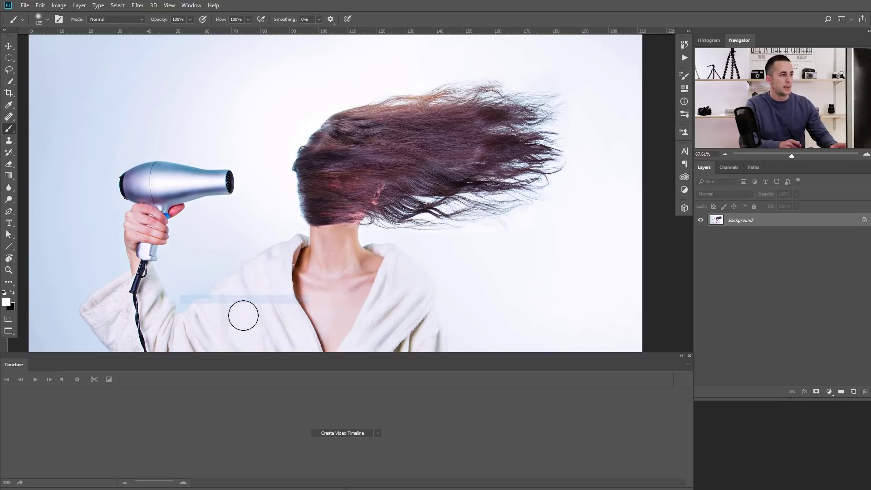
pyautogui.click(337, 433)
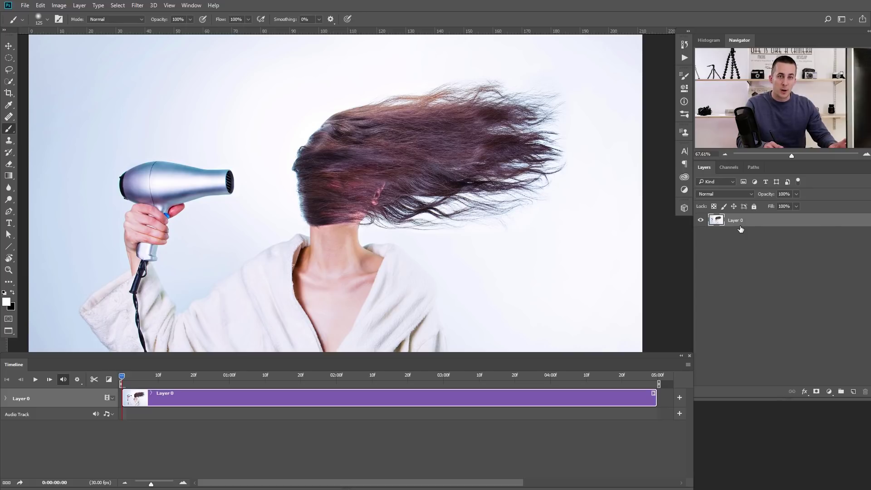
pyautogui.click(83, 7)
pyautogui.click(83, 8)
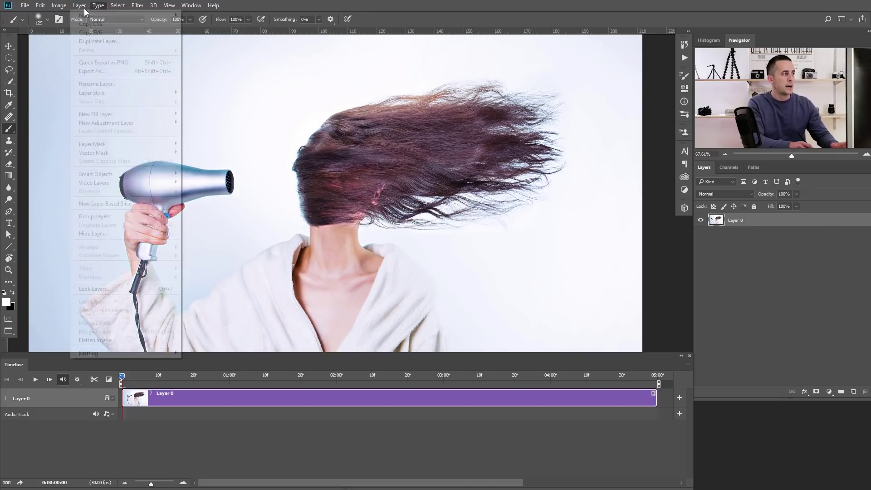
pyautogui.click(80, 5)
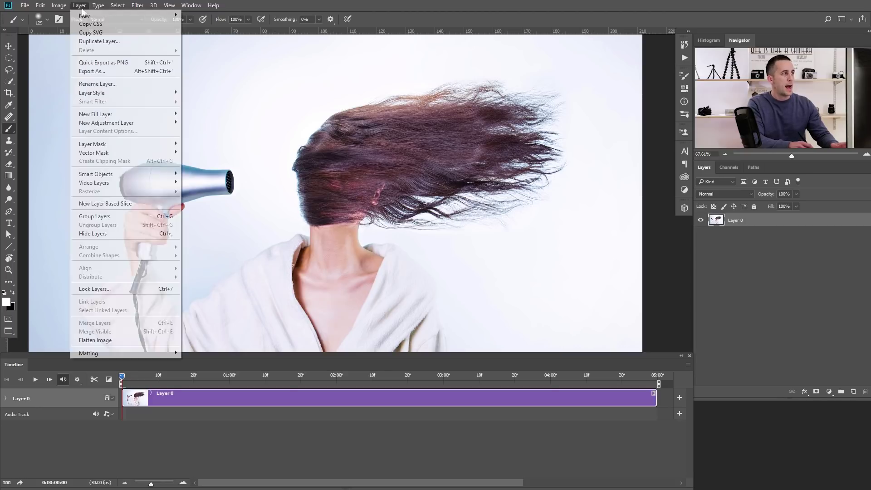
pyautogui.moveTo(114, 15)
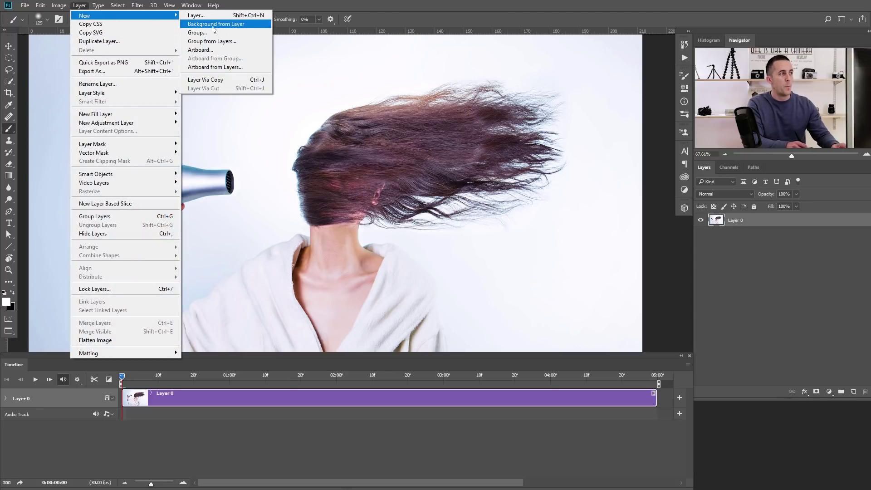
pyautogui.click(228, 26)
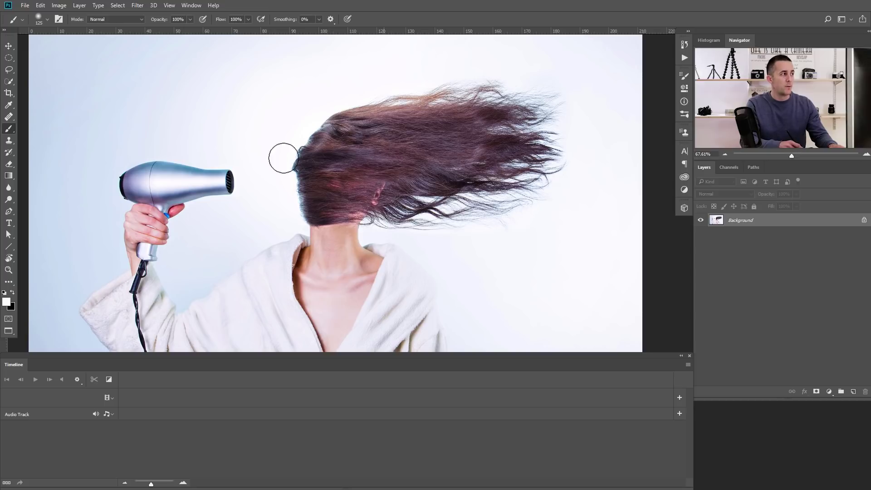
# Select the woman's hair with the Quick Selection tool and refine the flyaway strands and gaps in Select and Mask.
pyautogui.click(9, 81)
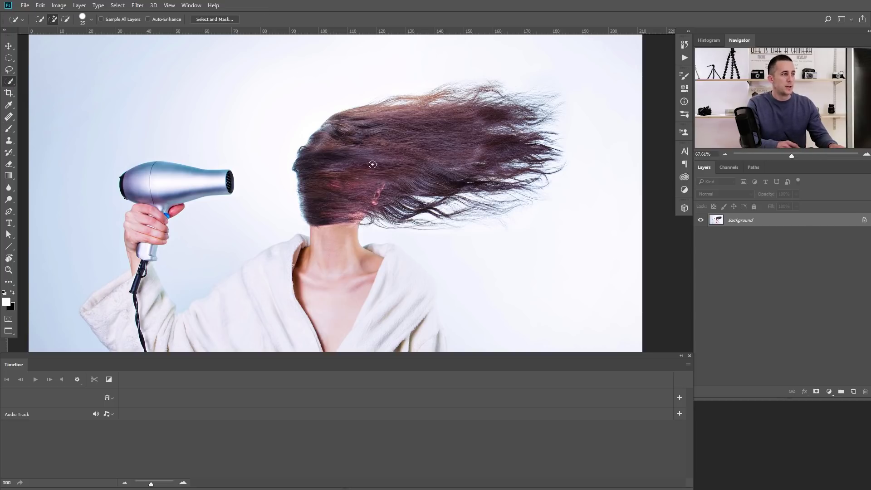
pyautogui.moveTo(329, 158)
pyautogui.mouseDown()
pyautogui.moveTo(335, 133)
pyautogui.moveTo(317, 167)
pyautogui.moveTo(319, 207)
pyautogui.moveTo(387, 195)
pyautogui.moveTo(403, 209)
pyautogui.moveTo(477, 204)
pyautogui.moveTo(510, 194)
pyautogui.moveTo(523, 157)
pyautogui.moveTo(518, 131)
pyautogui.moveTo(456, 118)
pyautogui.moveTo(476, 105)
pyautogui.moveTo(468, 94)
pyautogui.moveTo(521, 114)
pyautogui.moveTo(533, 141)
pyautogui.moveTo(450, 187)
pyautogui.mouseUp()
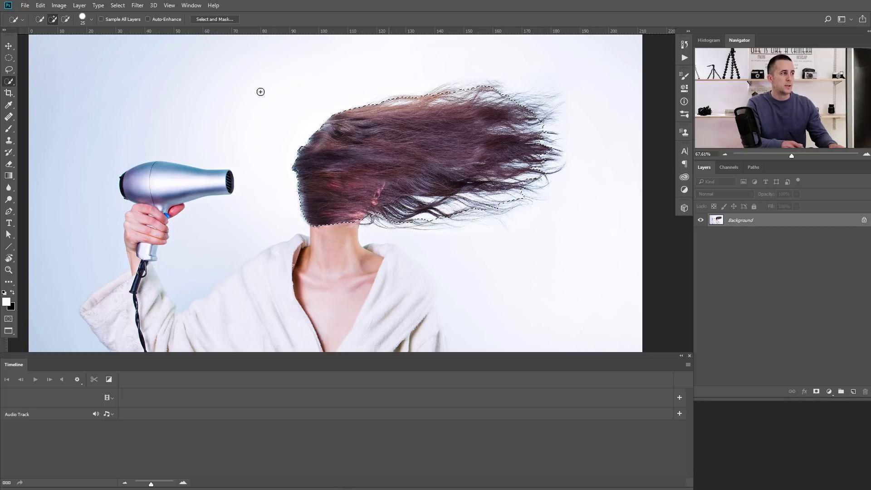
pyautogui.click(211, 18)
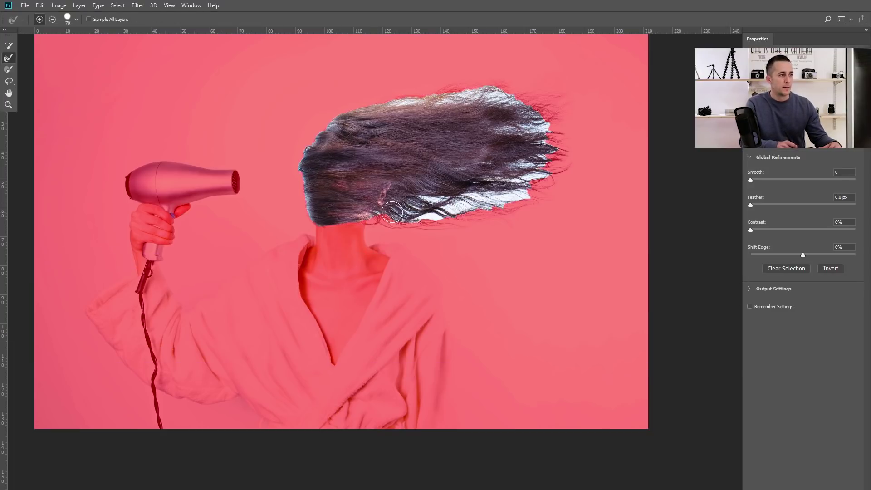
pyautogui.moveTo(423, 227)
pyautogui.mouseDown()
pyautogui.moveTo(472, 224)
pyautogui.moveTo(407, 209)
pyautogui.moveTo(462, 212)
pyautogui.moveTo(445, 206)
pyautogui.moveTo(525, 194)
pyautogui.moveTo(540, 179)
pyautogui.moveTo(518, 195)
pyautogui.moveTo(534, 176)
pyautogui.moveTo(503, 171)
pyautogui.moveTo(566, 150)
pyautogui.moveTo(561, 140)
pyautogui.moveTo(517, 134)
pyautogui.moveTo(526, 127)
pyautogui.moveTo(508, 124)
pyautogui.moveTo(543, 117)
pyautogui.moveTo(519, 99)
pyautogui.moveTo(487, 93)
pyautogui.moveTo(403, 103)
pyautogui.moveTo(372, 95)
pyautogui.moveTo(392, 105)
pyautogui.moveTo(422, 101)
pyautogui.mouseUp()
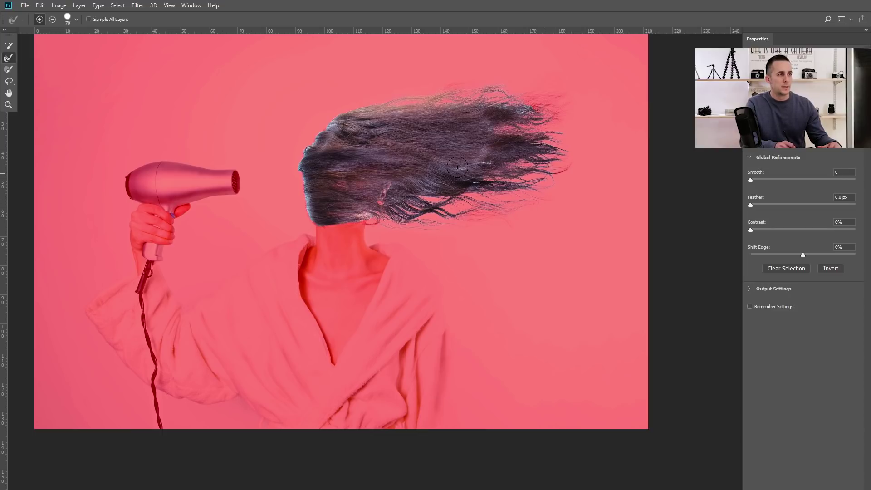
pyautogui.moveTo(369, 213); pyautogui.dragTo(388, 220)
pyautogui.moveTo(388, 189); pyautogui.dragTo(384, 198)
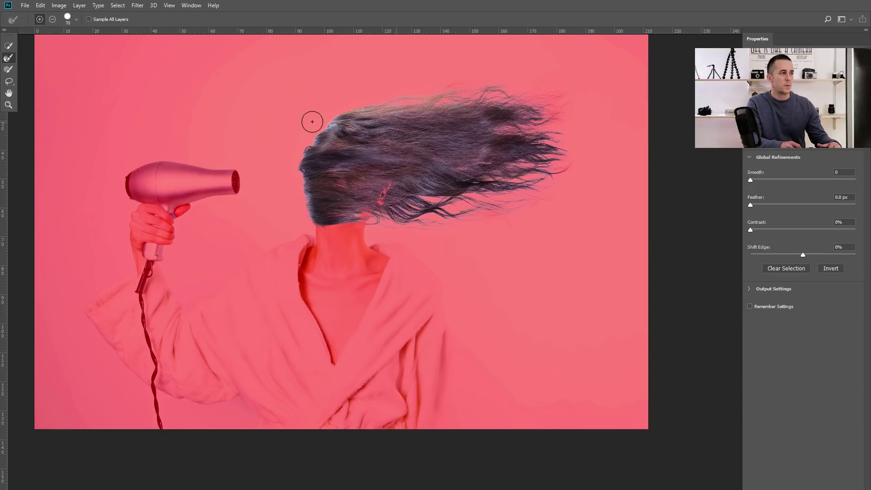
pyautogui.press('Return')
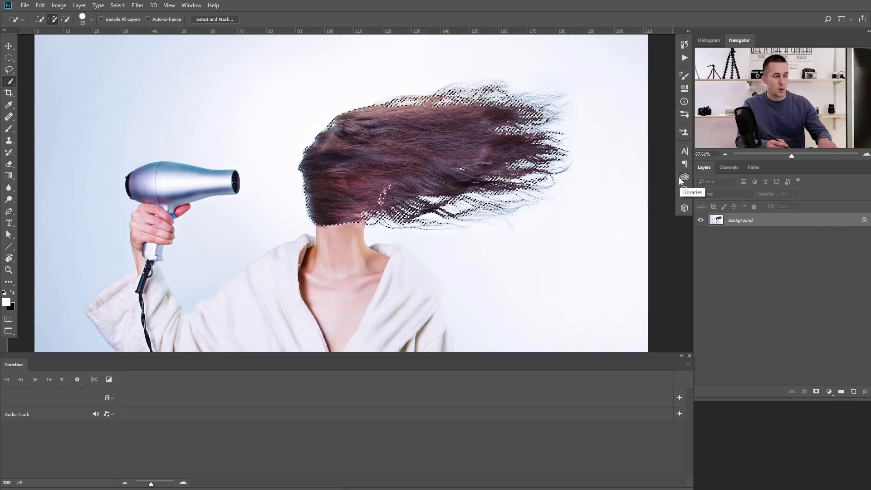
# Copy the selected hair onto a new layer, duplicate that layer, and shorten both timeline clips to 2 seconds.
pyautogui.hotkey('ctrl', 'j')
pyautogui.hotkey('ctrl', 'j')
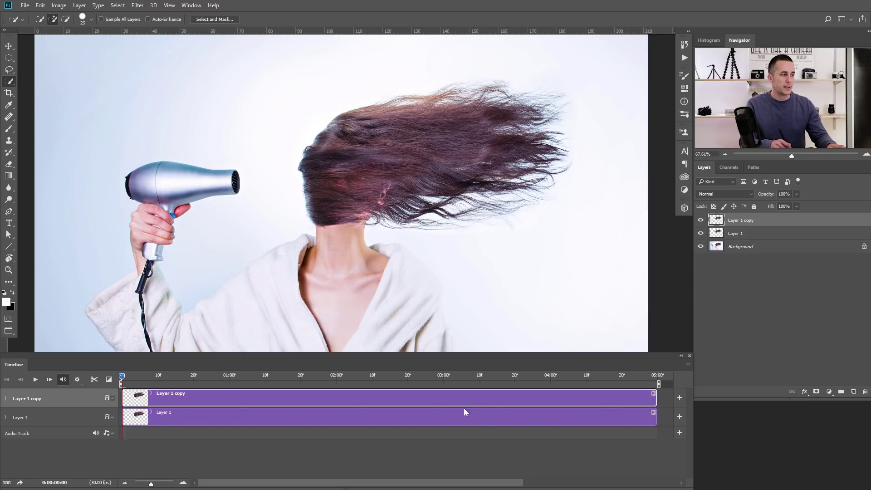
pyautogui.moveTo(121, 376); pyautogui.dragTo(218, 386)
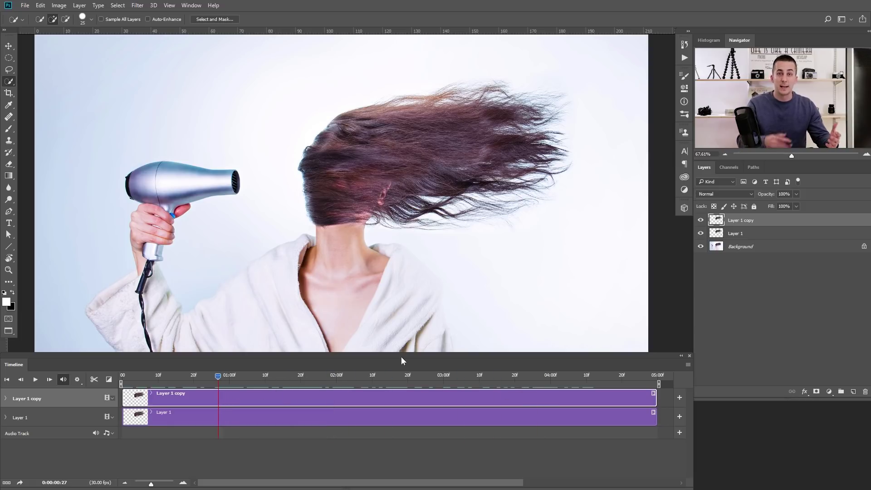
pyautogui.moveTo(657, 398); pyautogui.dragTo(336, 394)
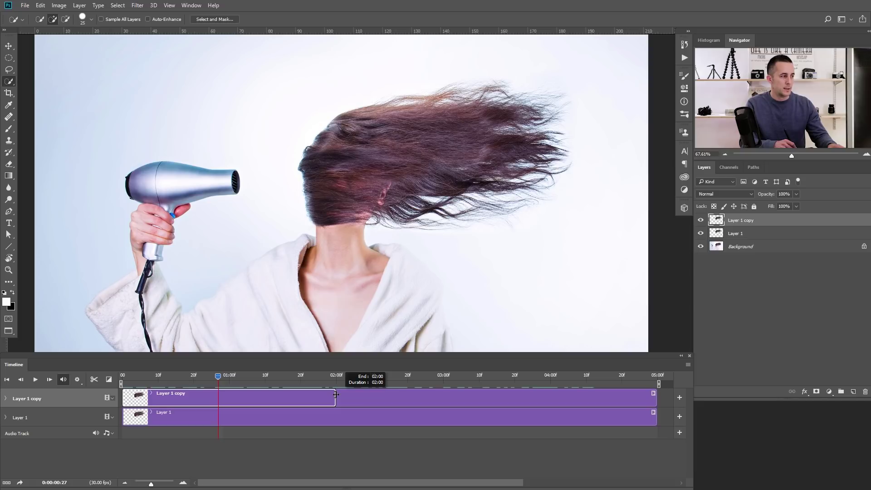
pyautogui.moveTo(336, 394); pyautogui.dragTo(336, 394)
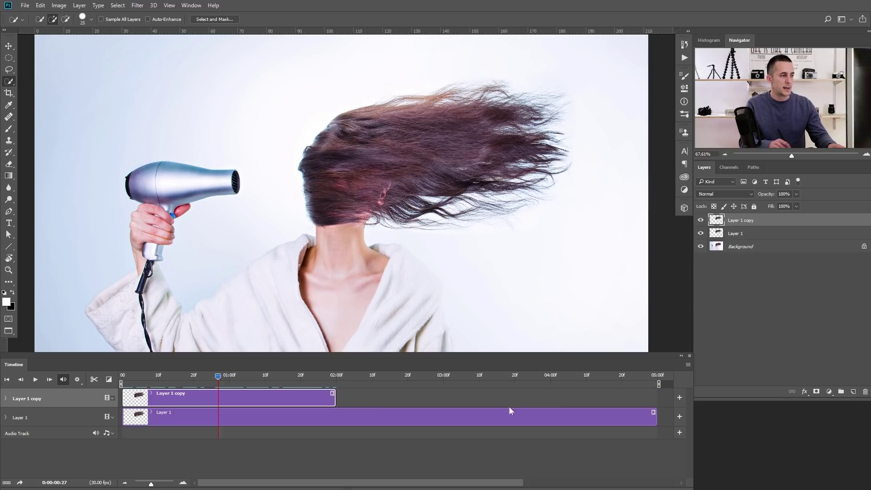
pyautogui.moveTo(657, 420); pyautogui.dragTo(361, 420)
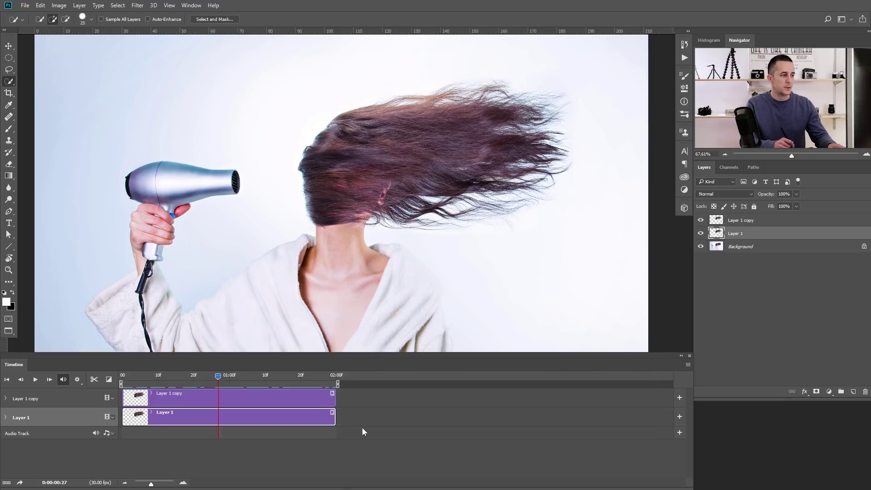
# Convert Layer 1 and Layer 1 copy to Smart Objects and expand both tracks' keyframe properties in the timeline.
pyautogui.click(6, 398)
pyautogui.click(5, 445)
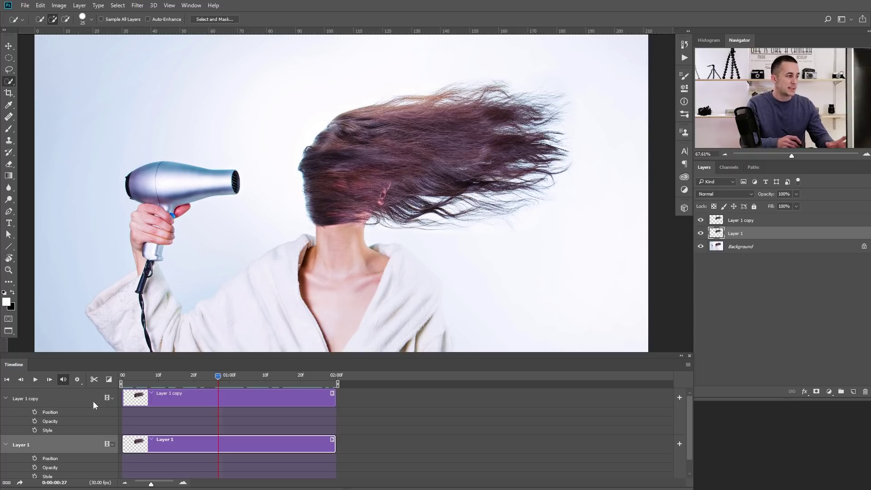
pyautogui.moveTo(218, 375); pyautogui.dragTo(129, 385)
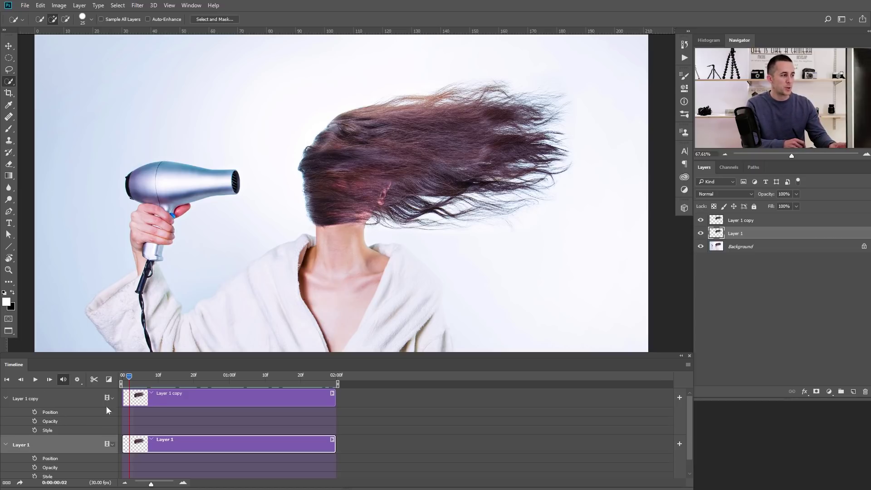
pyautogui.rightClick(772, 238)
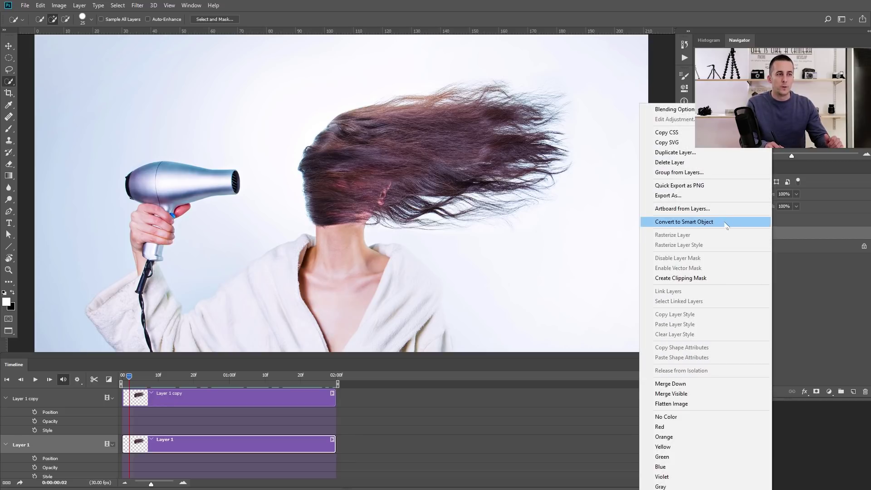
pyautogui.click(754, 223)
pyautogui.rightClick(773, 224)
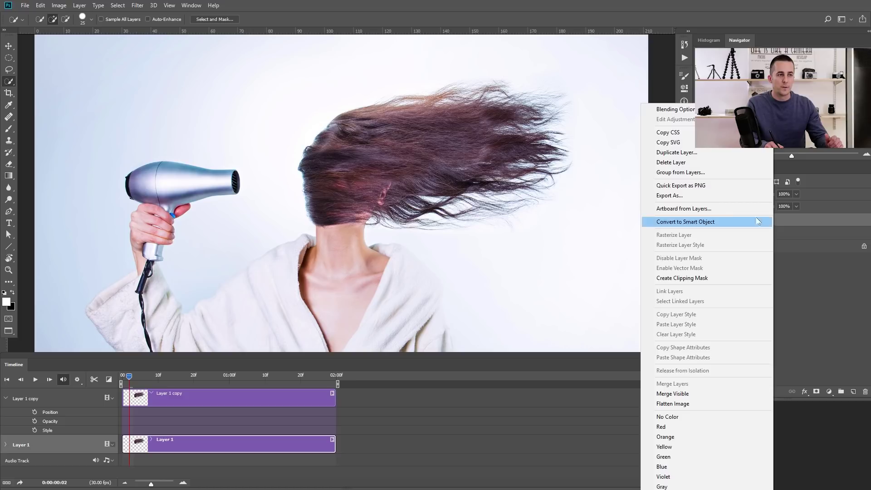
pyautogui.click(715, 224)
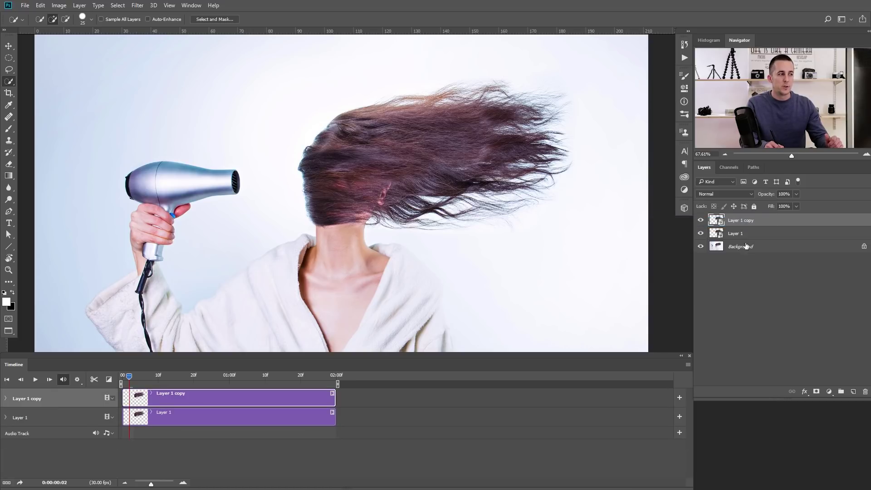
pyautogui.click(6, 399)
pyautogui.click(6, 444)
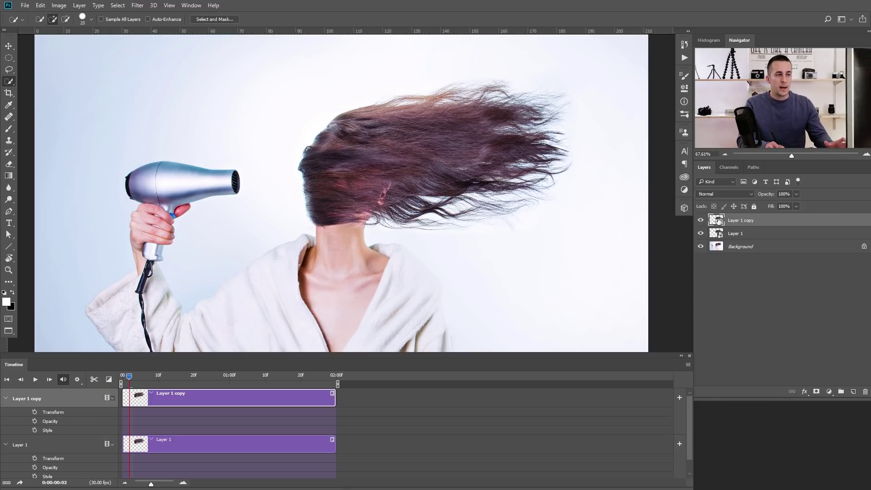
# Hide Layer 1 copy, and rename Layer 1 to Start and Layer 1 copy to End.
pyautogui.click(701, 221)
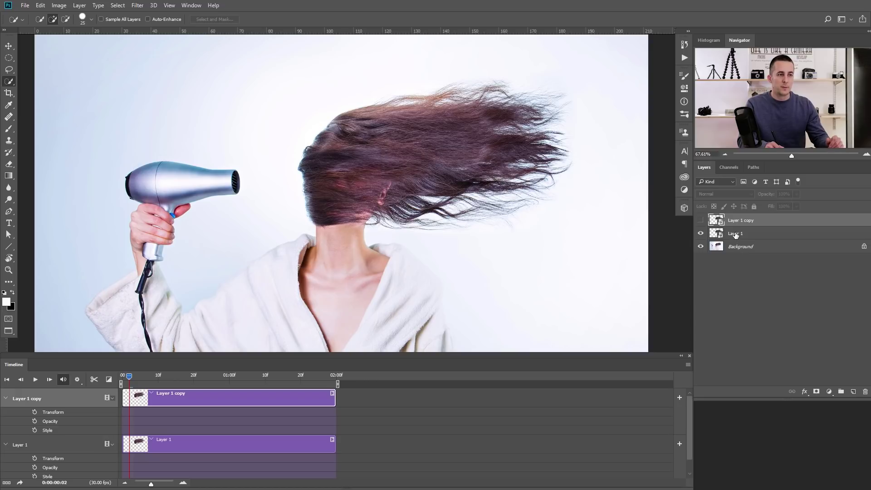
pyautogui.doubleClick(736, 235)
pyautogui.write('Start')
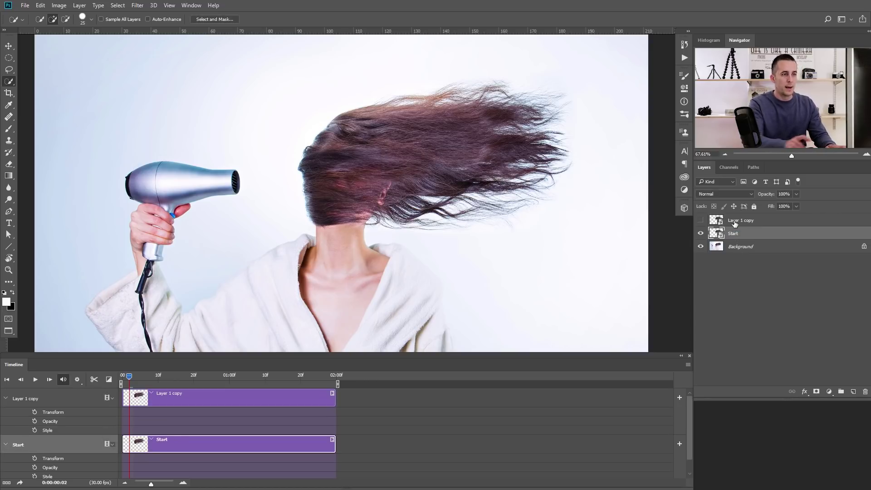
pyautogui.doubleClick(735, 221)
pyautogui.write('End')
pyautogui.press('Return')
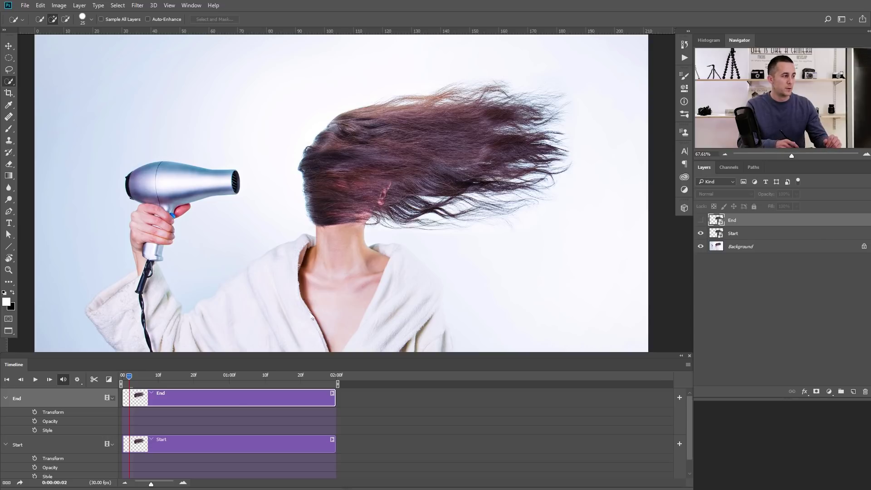
# Add Transform keyframes to the Start layer at frame 0:00:00:00 and at the clip's last frame, 0:00:01:29.
pyautogui.moveTo(129, 377)
pyautogui.mouseDown()
pyautogui.moveTo(297, 378)
pyautogui.moveTo(117, 383)
pyautogui.mouseUp()
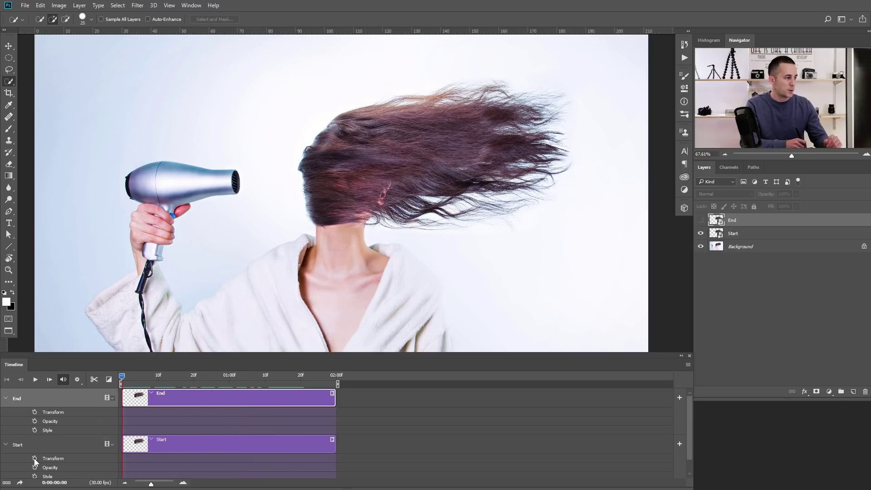
pyautogui.click(35, 459)
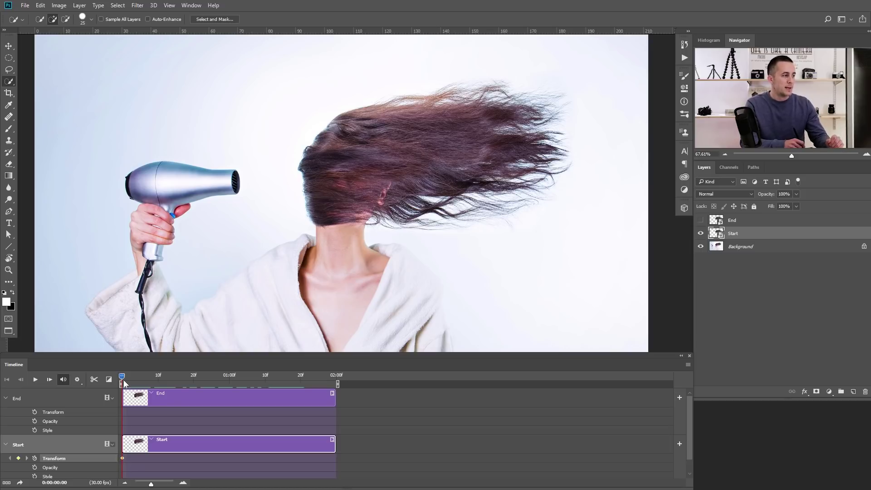
pyautogui.moveTo(122, 376); pyautogui.dragTo(358, 389)
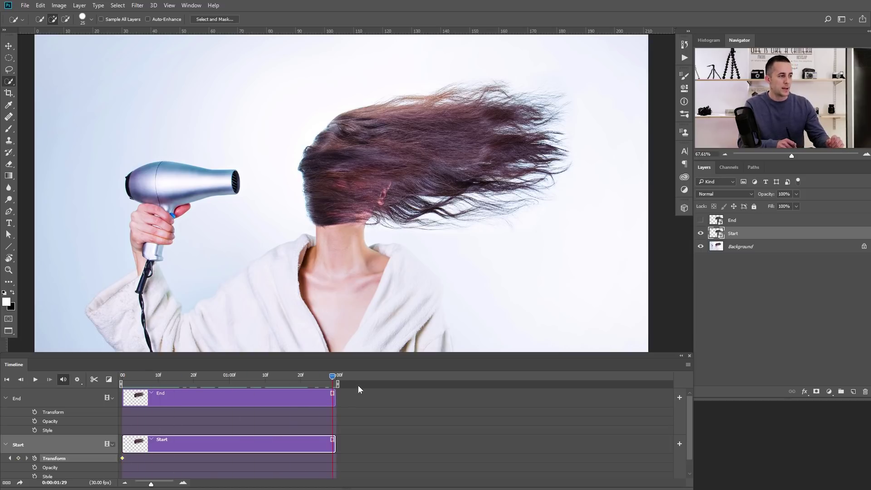
# Go back and forth between the Start layer's first and last Transform keyframes to check them.
pyautogui.click(9, 459)
pyautogui.click(27, 459)
pyautogui.click(9, 459)
pyautogui.click(27, 458)
pyautogui.click(9, 459)
pyautogui.click(27, 459)
pyautogui.click(9, 458)
pyautogui.click(27, 459)
# At the first Transform keyframe, squeeze the Start hair layer to about 93.3% width, keeping its left edge fixed.
pyautogui.click(10, 459)
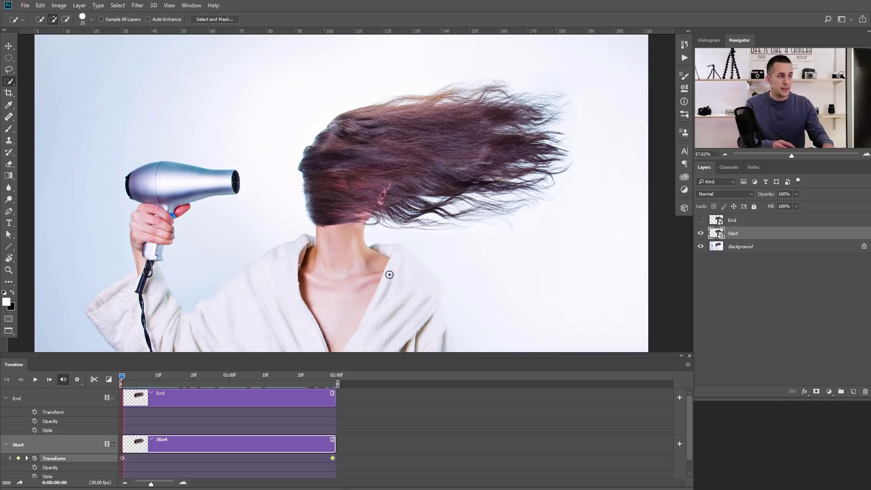
pyautogui.hotkey('ctrl', 't')
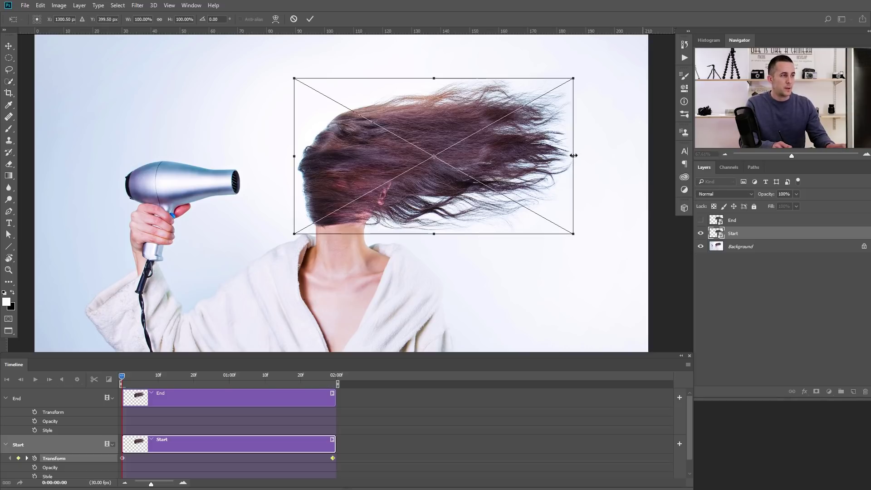
pyautogui.moveTo(574, 156); pyautogui.dragTo(557, 157)
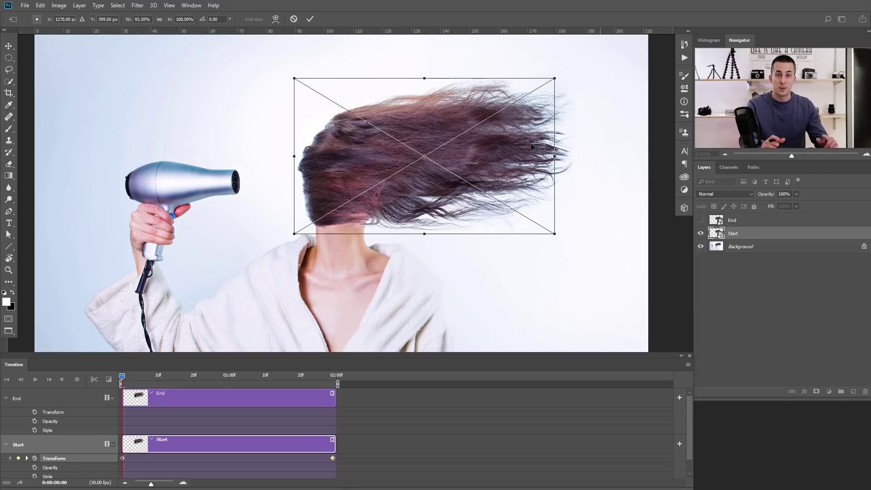
pyautogui.press('Return')
pyautogui.press('w')
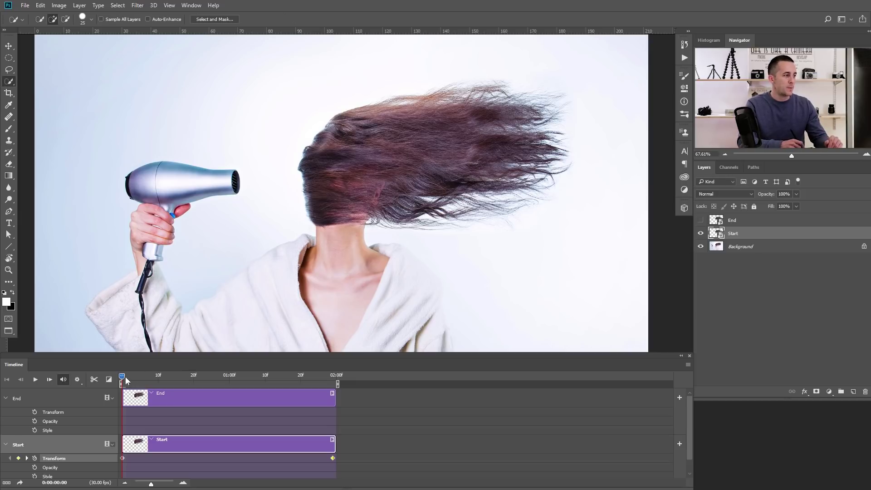
# Play the Start layer's hair animation from the beginning of the timeline.
pyautogui.moveTo(122, 378)
pyautogui.mouseDown()
pyautogui.moveTo(330, 374)
pyautogui.moveTo(116, 388)
pyautogui.moveTo(334, 387)
pyautogui.moveTo(109, 400)
pyautogui.moveTo(119, 390)
pyautogui.moveTo(344, 383)
pyautogui.moveTo(122, 386)
pyautogui.mouseUp()
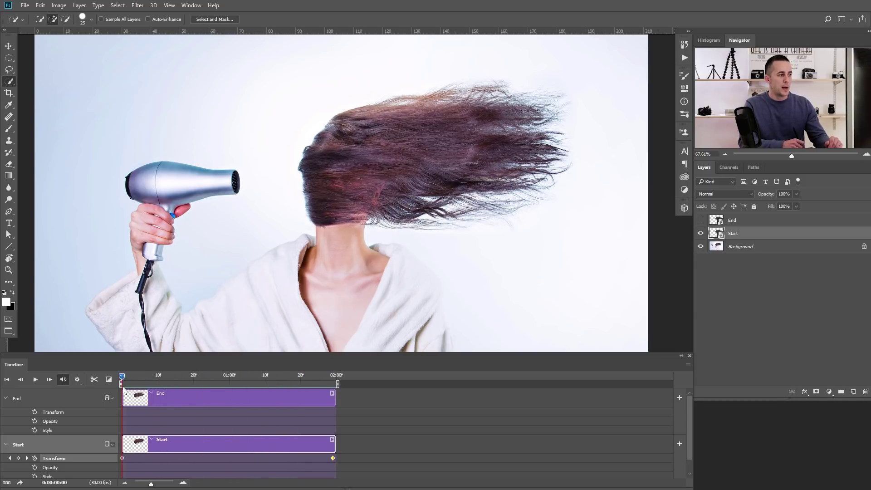
pyautogui.press('space')
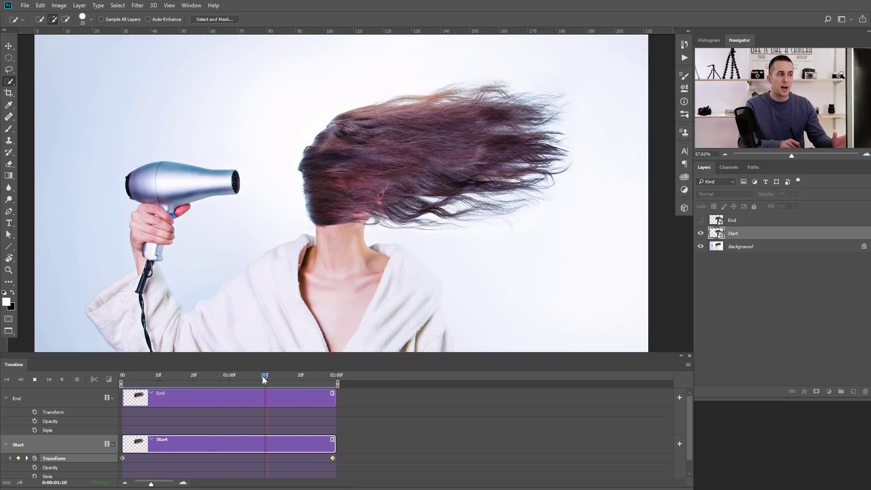
# Stop playback and scrub from the first frame to the last frame to check the Start layer's hair movement.
pyautogui.press('space')
pyautogui.moveTo(150, 376); pyautogui.dragTo(126, 380)
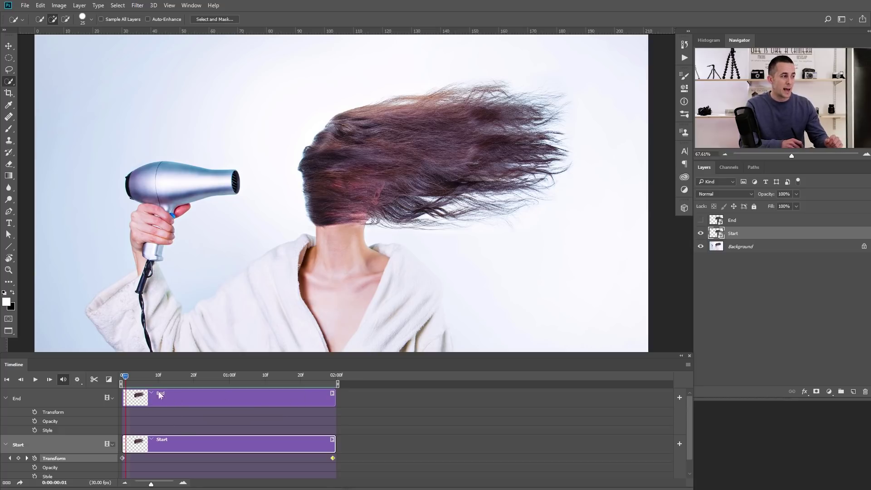
pyautogui.click(123, 380)
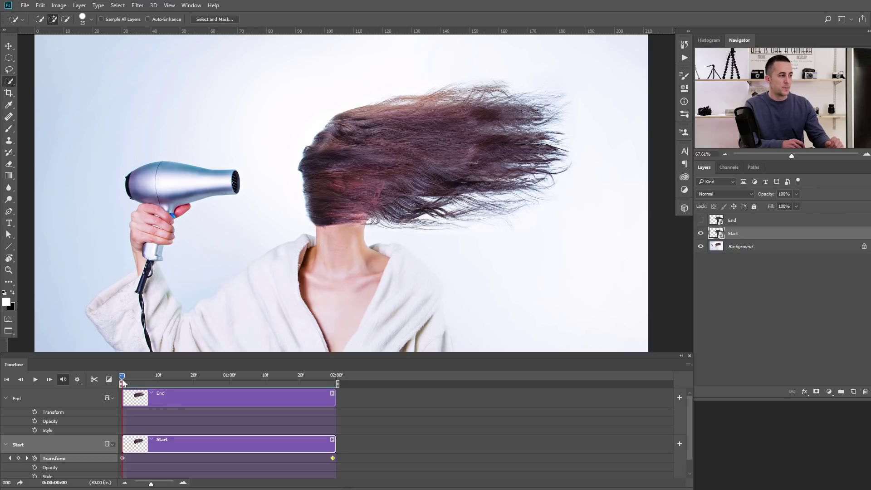
pyautogui.moveTo(122, 383); pyautogui.dragTo(344, 396)
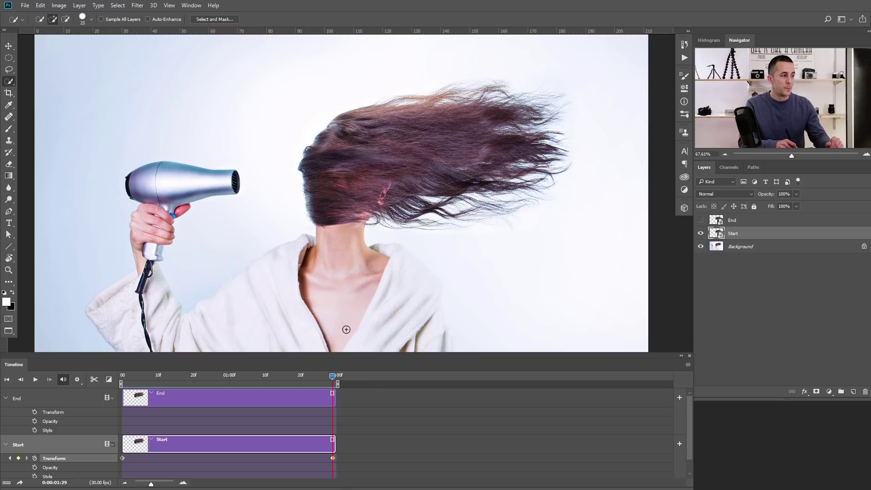
# Add Transform keyframes to the End layer at frame 0:00:00:00 and at its last frame, 0:00:01:29.
pyautogui.moveTo(324, 379); pyautogui.dragTo(118, 390)
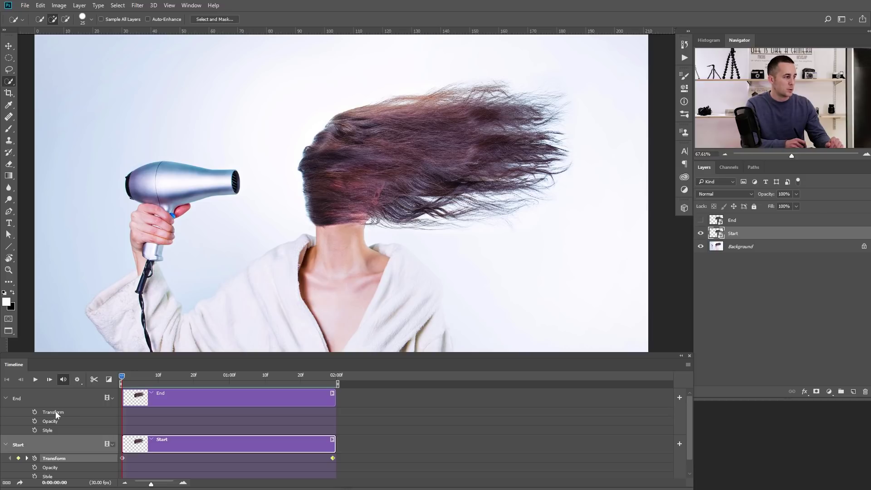
pyautogui.click(34, 412)
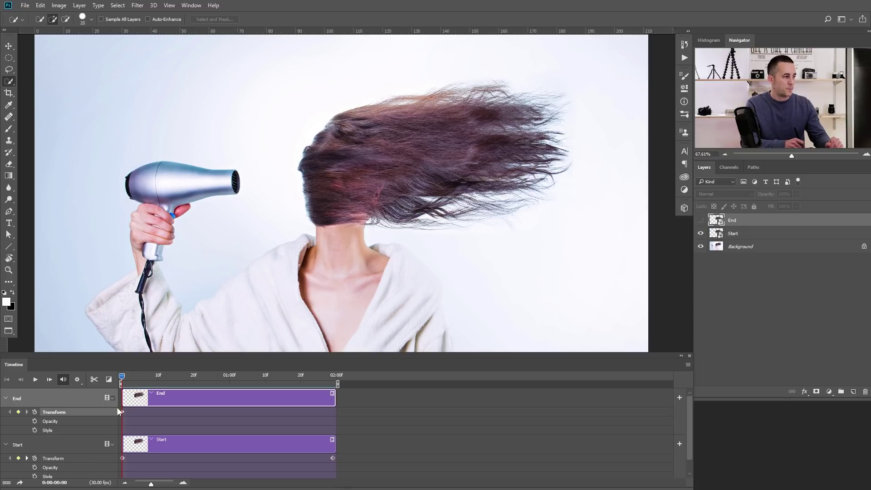
pyautogui.moveTo(122, 376); pyautogui.dragTo(352, 376)
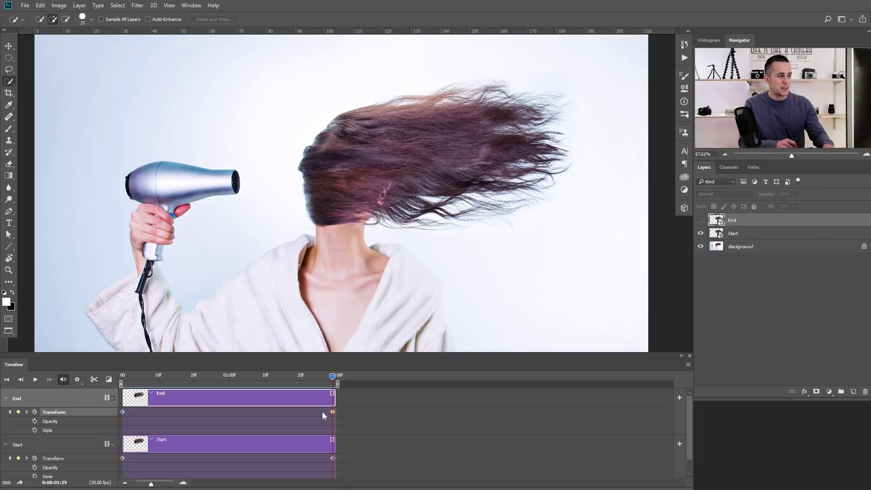
# Make the End layer visible and stretch its hair slightly to the right at frame 0:00:01:29, keeping the left edge fixed.
pyautogui.click(700, 220)
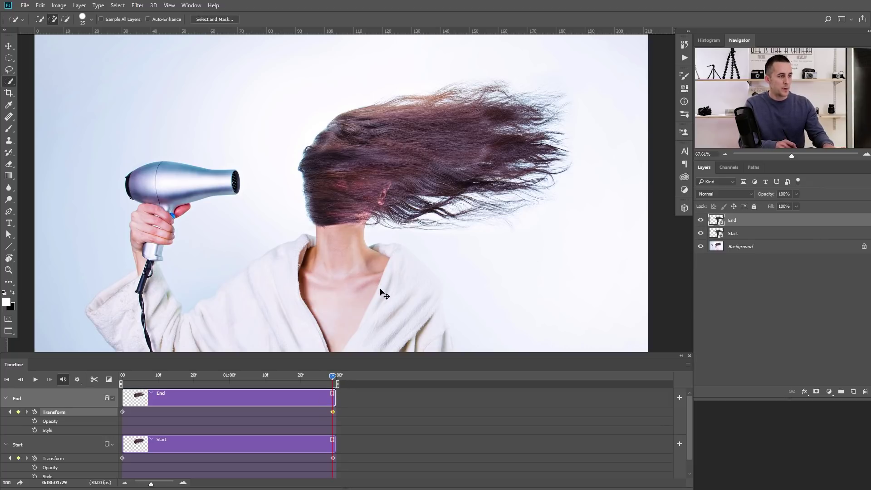
pyautogui.hotkey('ctrl', 't')
pyautogui.moveTo(574, 156); pyautogui.dragTo(589, 156)
pyautogui.press('Return')
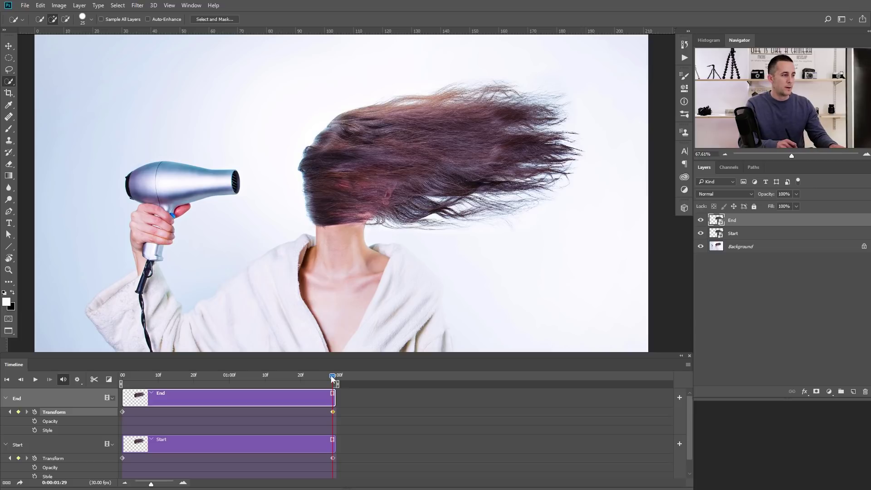
pyautogui.moveTo(332, 375)
pyautogui.mouseDown()
pyautogui.moveTo(112, 414)
pyautogui.moveTo(258, 404)
pyautogui.moveTo(266, 374)
pyautogui.moveTo(338, 384)
pyautogui.mouseUp()
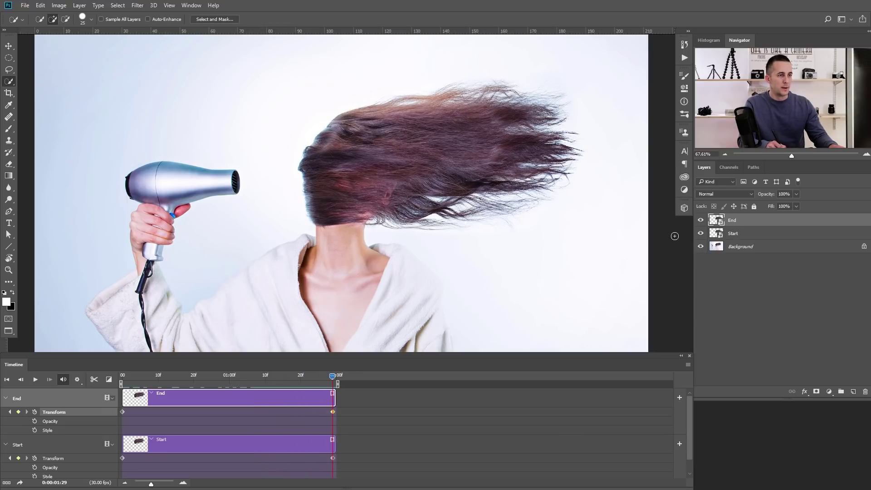
# Compare the timeline's first and last frames, toggling the End layer's visibility, and play the combined hair animation.
pyautogui.click(701, 221)
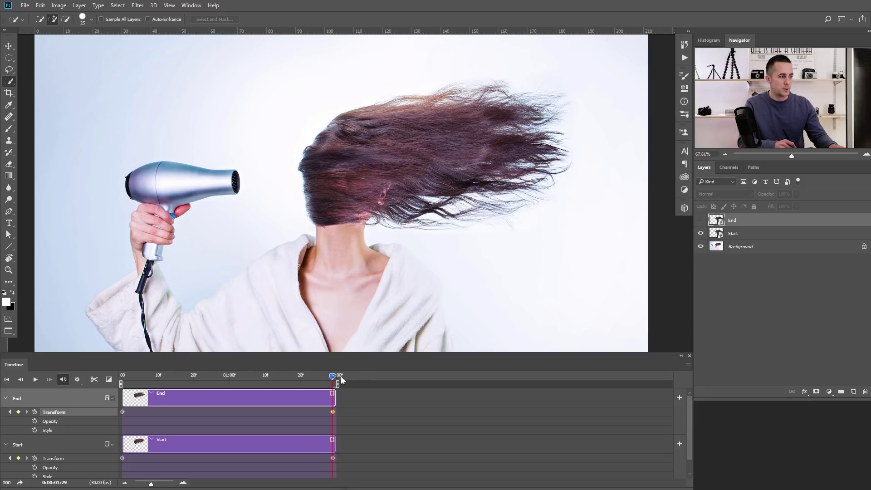
pyautogui.click(122, 375)
pyautogui.click(702, 220)
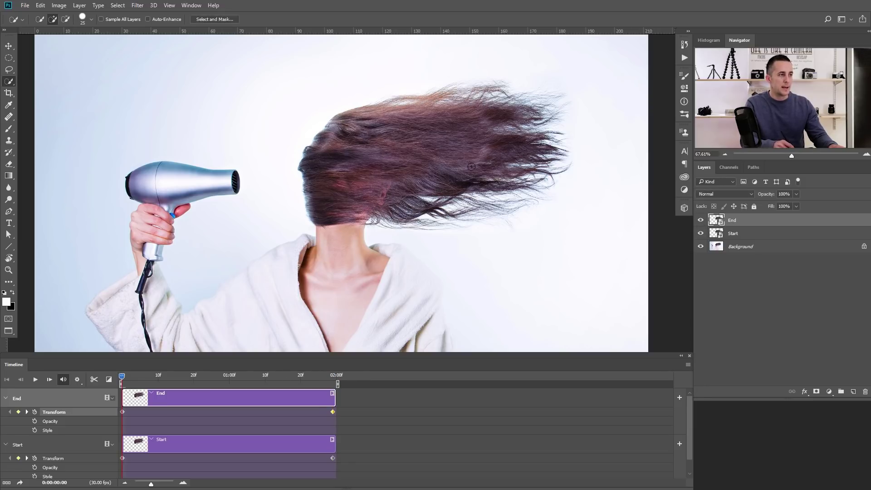
pyautogui.moveTo(127, 375); pyautogui.dragTo(346, 368)
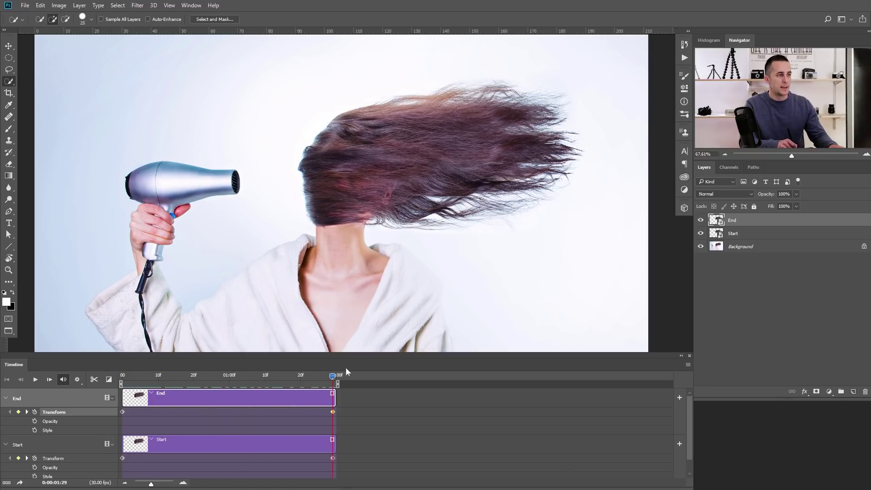
pyautogui.press('space')
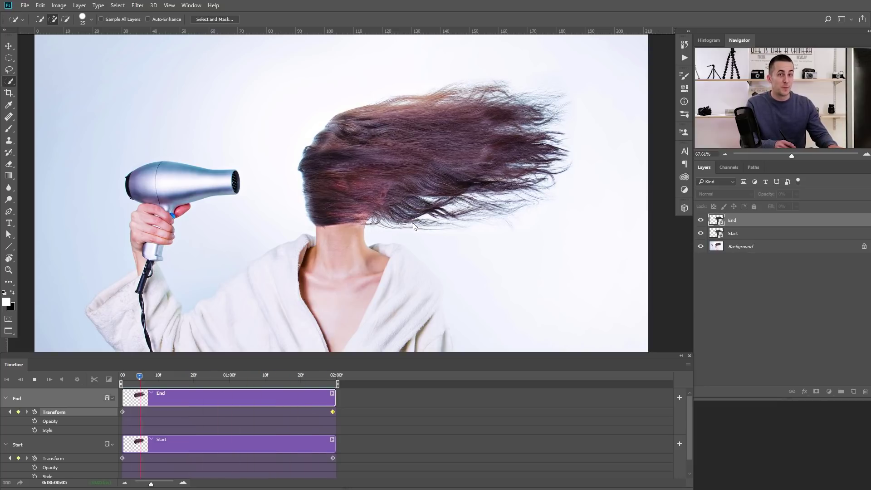
pyautogui.press('space')
pyautogui.moveTo(261, 377); pyautogui.dragTo(236, 382)
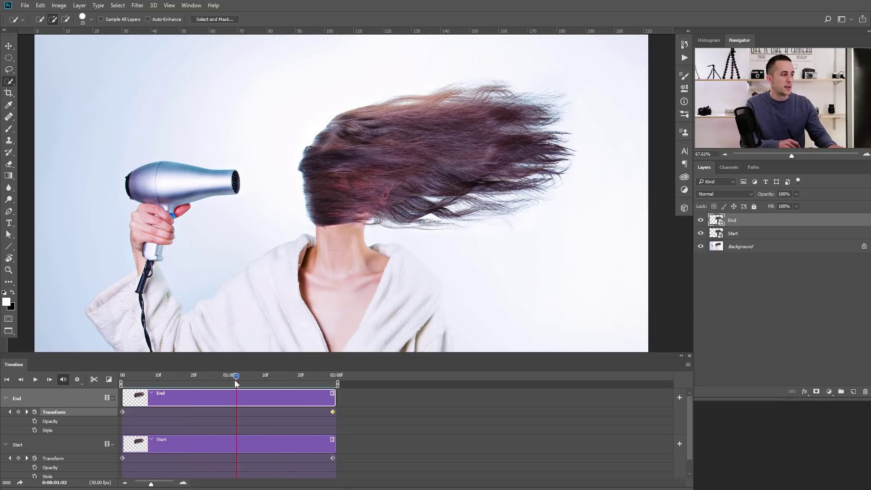
# Apply a 1 s Fade transition to the start of the Start clip and the end of the End clip, and preview the animation.
pyautogui.click(110, 383)
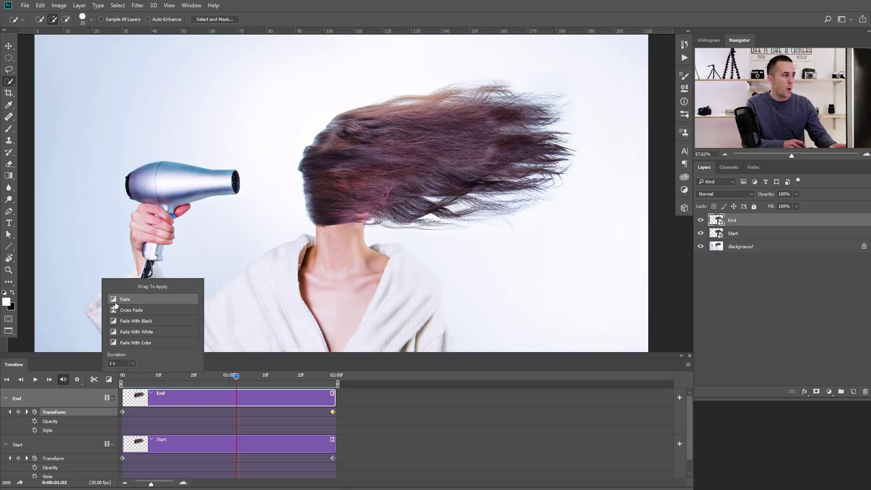
pyautogui.moveTo(126, 308); pyautogui.dragTo(152, 448)
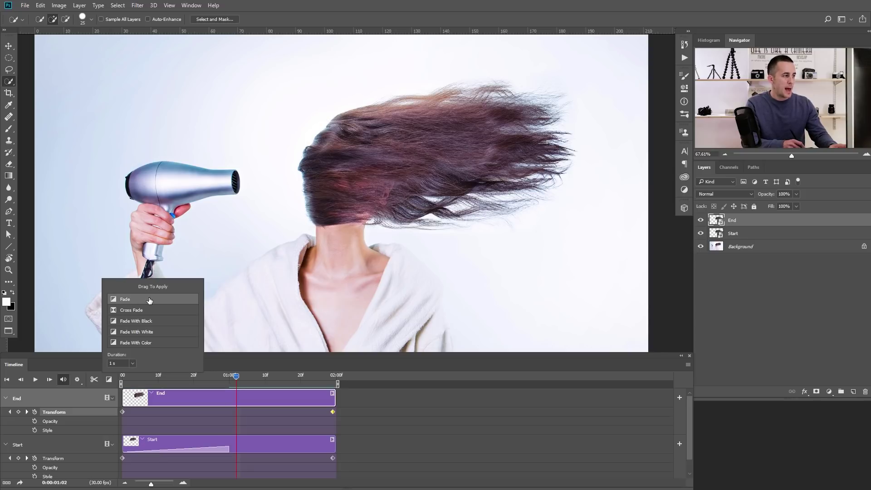
pyautogui.moveTo(144, 299); pyautogui.dragTo(318, 406)
pyautogui.moveTo(236, 377); pyautogui.dragTo(228, 379)
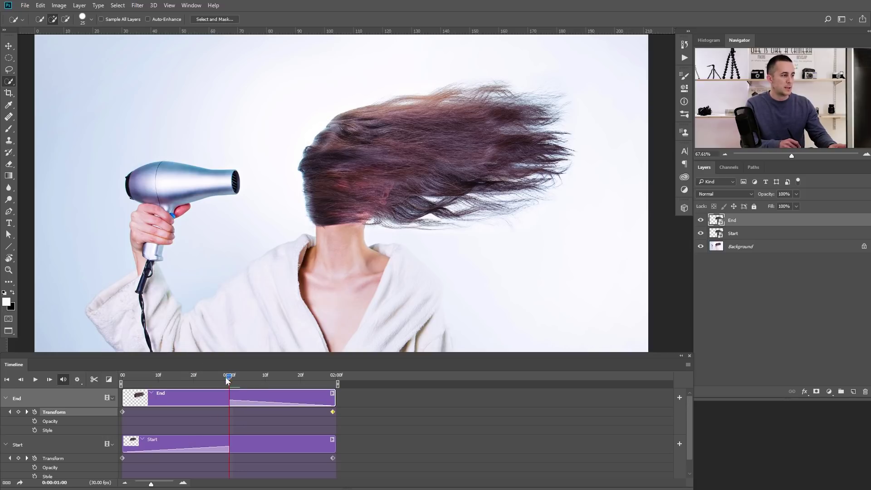
pyautogui.press('space')
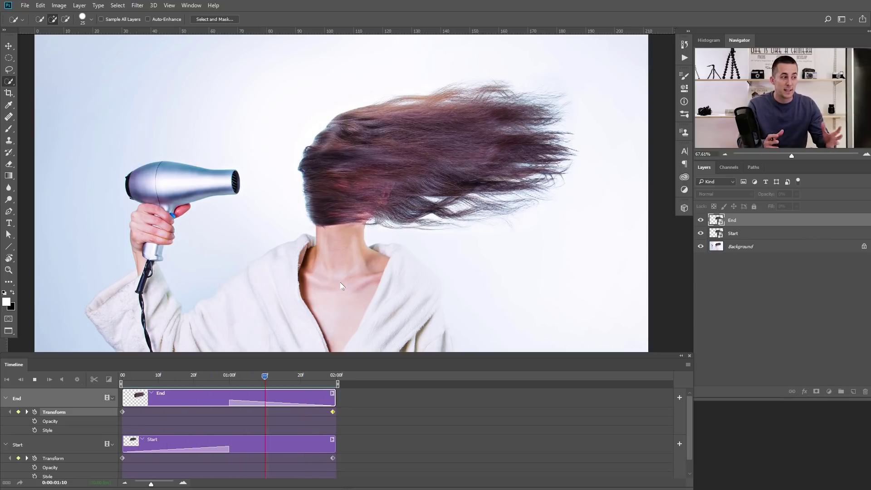
pyautogui.press('space')
# Try shorter fades on the Start clip, previewing the animation each time, and return the fade to the 01:00 mark.
pyautogui.moveTo(227, 449); pyautogui.dragTo(187, 449)
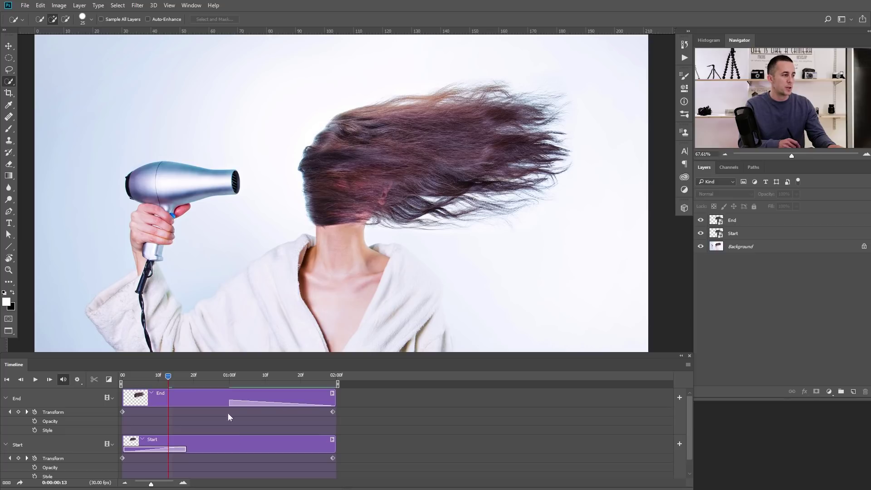
pyautogui.moveTo(170, 377); pyautogui.dragTo(111, 388)
pyautogui.press('space')
pyautogui.press('space')
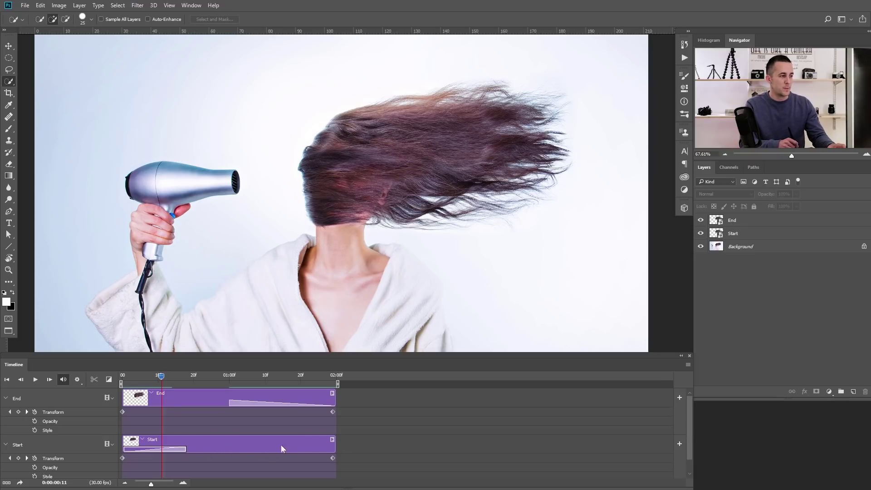
pyautogui.moveTo(212, 449); pyautogui.dragTo(228, 450)
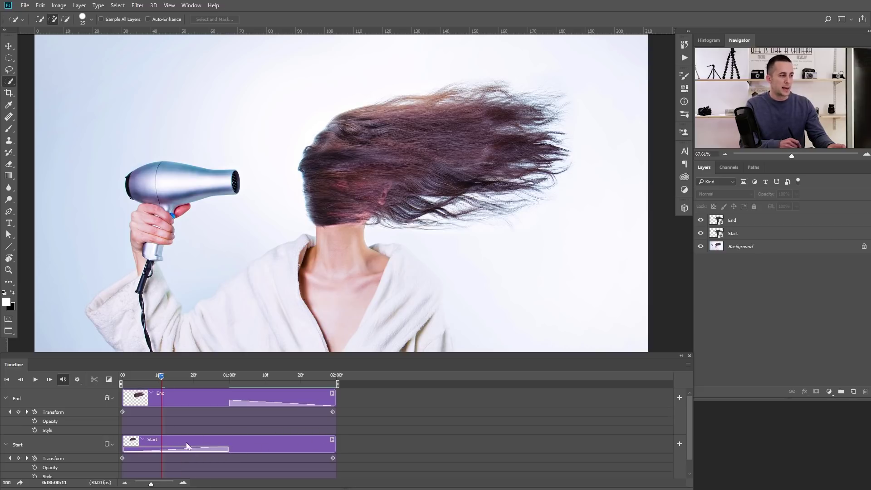
pyautogui.moveTo(226, 449); pyautogui.dragTo(182, 449)
pyautogui.press('space')
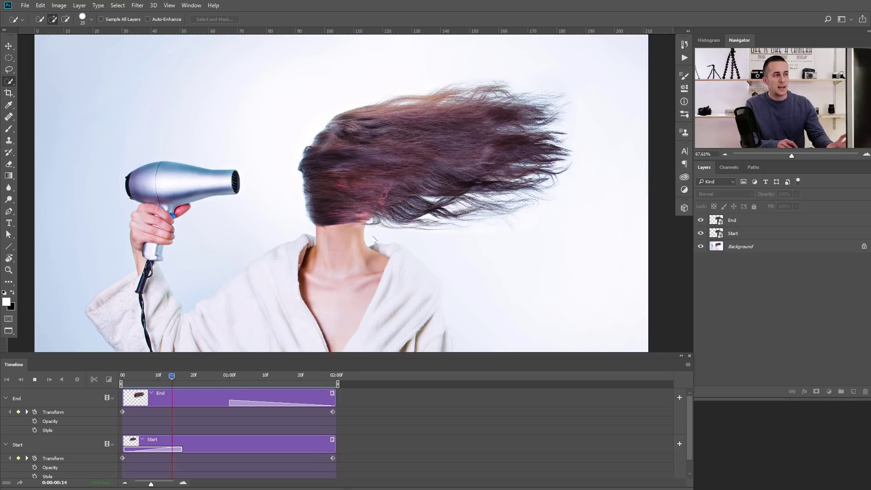
pyautogui.press('space')
pyautogui.moveTo(183, 449); pyautogui.dragTo(250, 449)
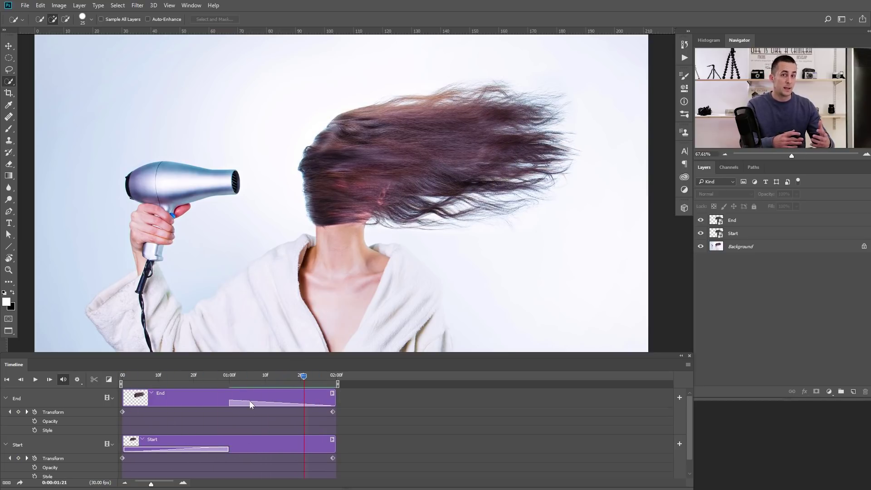
# Try starting the Start clip 10 frames later, preview the animation, and move the clip back to the timeline's beginning.
pyautogui.moveTo(239, 445); pyautogui.dragTo(274, 447)
pyautogui.click(172, 384)
pyautogui.moveTo(132, 385); pyautogui.dragTo(121, 392)
pyautogui.press('space')
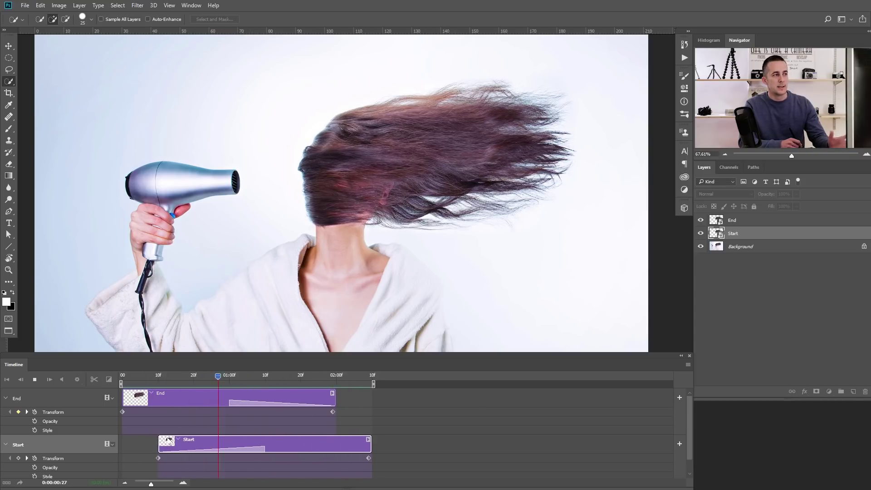
pyautogui.moveTo(282, 447); pyautogui.dragTo(247, 449)
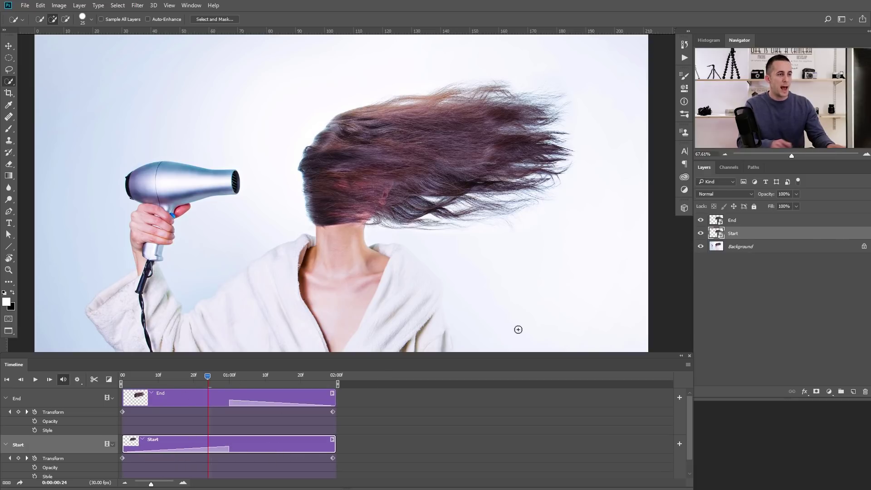
# Group the End and Start layers and play the grouped hair animation from the beginning.
pyautogui.keyDown('shift'); pyautogui.click(758, 222); pyautogui.keyUp('shift')
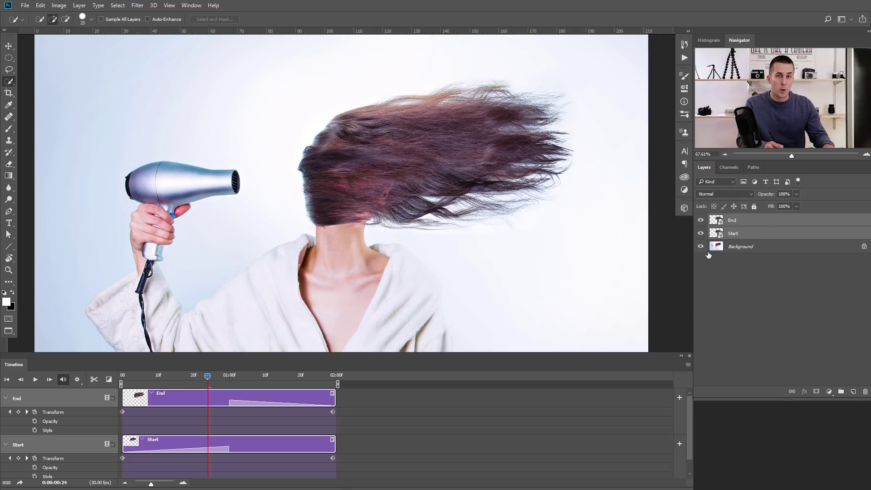
pyautogui.hotkey('ctrl', 'g')
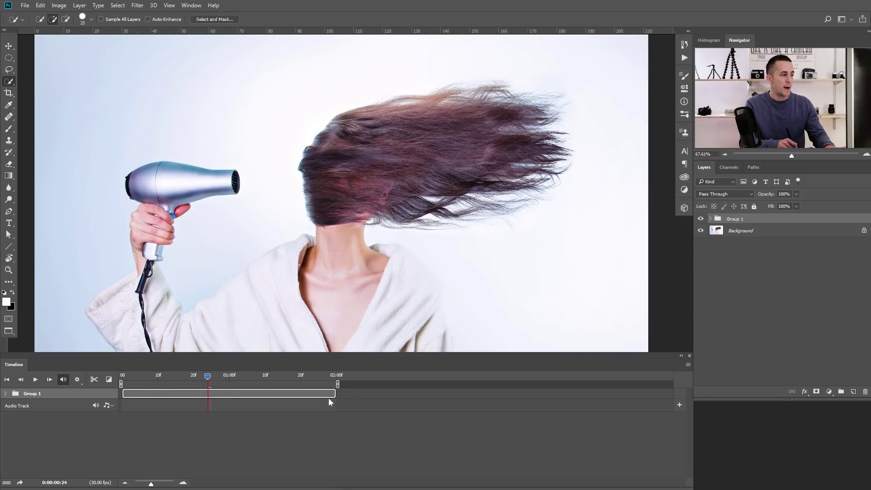
pyautogui.moveTo(206, 376); pyautogui.dragTo(126, 382)
pyautogui.press('space')
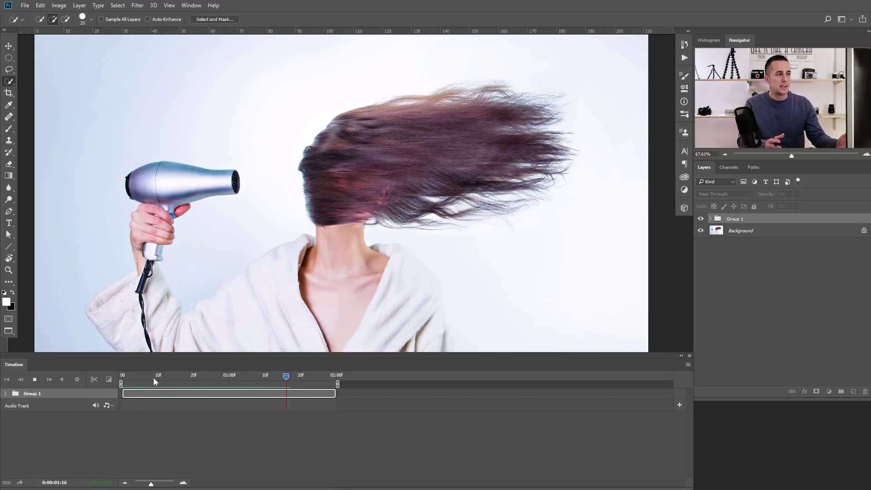
pyautogui.press('space')
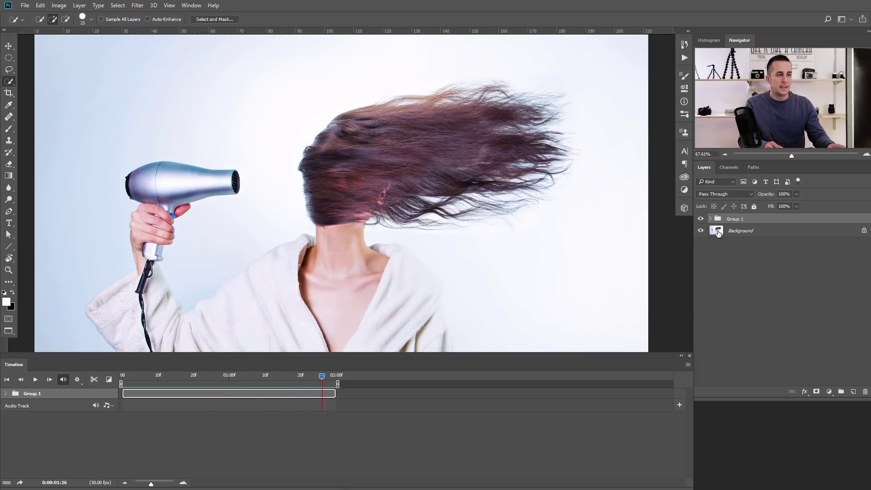
# Quick-select the hair over the face on the Background, copy it to a new layer, and place that layer above Group 1.
pyautogui.click(718, 233)
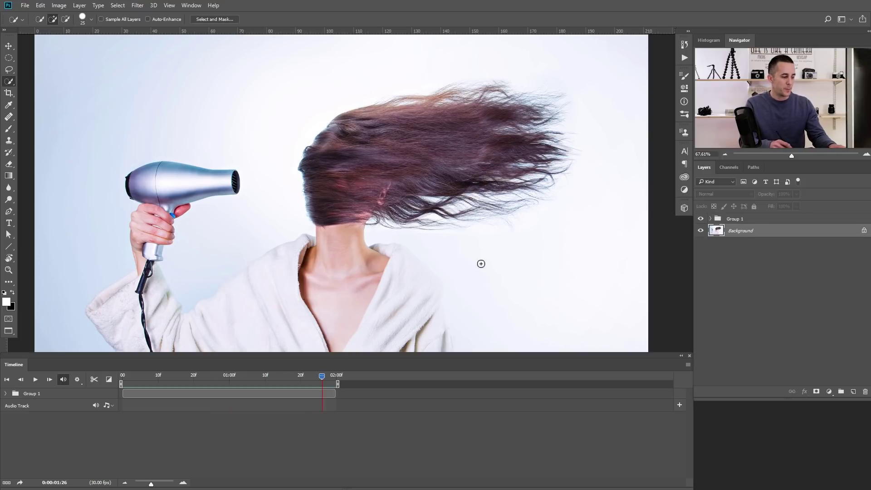
pyautogui.moveTo(381, 181)
pyautogui.mouseDown()
pyautogui.moveTo(373, 200)
pyautogui.moveTo(387, 214)
pyautogui.moveTo(398, 209)
pyautogui.moveTo(394, 188)
pyautogui.moveTo(337, 201)
pyautogui.moveTo(337, 184)
pyautogui.moveTo(365, 170)
pyautogui.mouseUp()
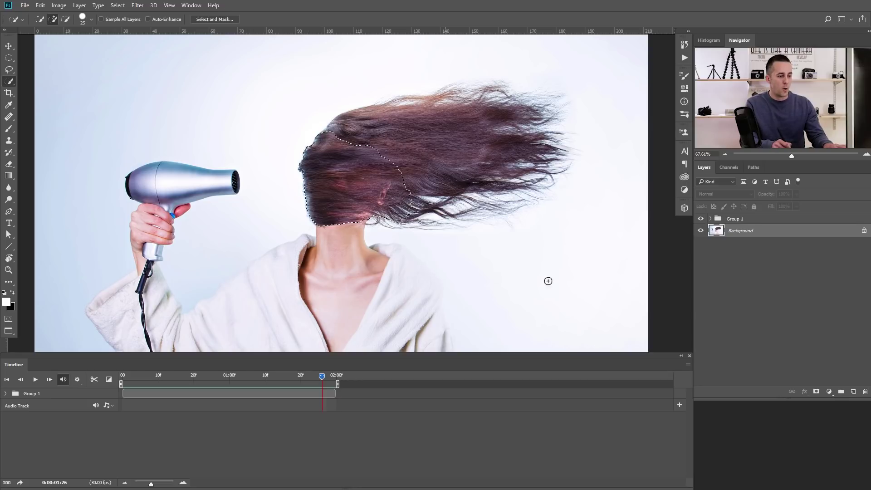
pyautogui.hotkey('ctrl', 'j')
pyautogui.moveTo(721, 230); pyautogui.dragTo(723, 217)
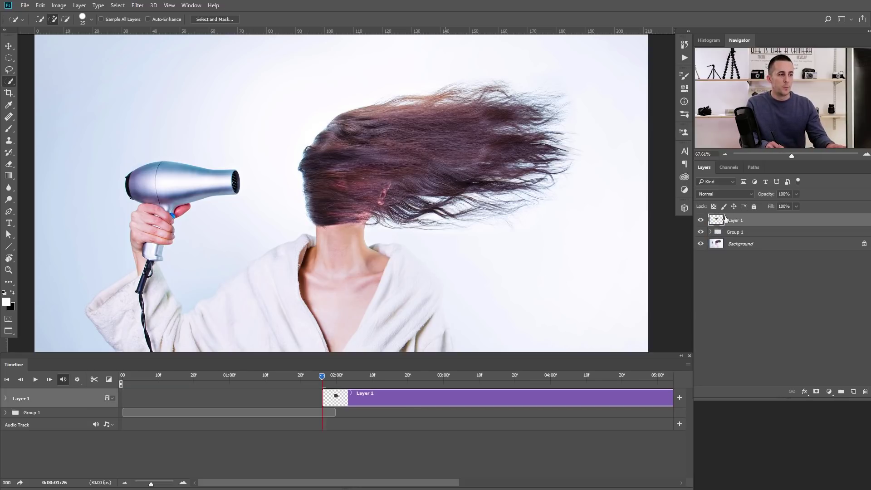
# Move the Layer 1 clip to the beginning of the timeline and scrub through the animation.
pyautogui.moveTo(438, 400); pyautogui.dragTo(242, 400)
pyautogui.moveTo(180, 376); pyautogui.dragTo(316, 380)
pyautogui.click(311, 375)
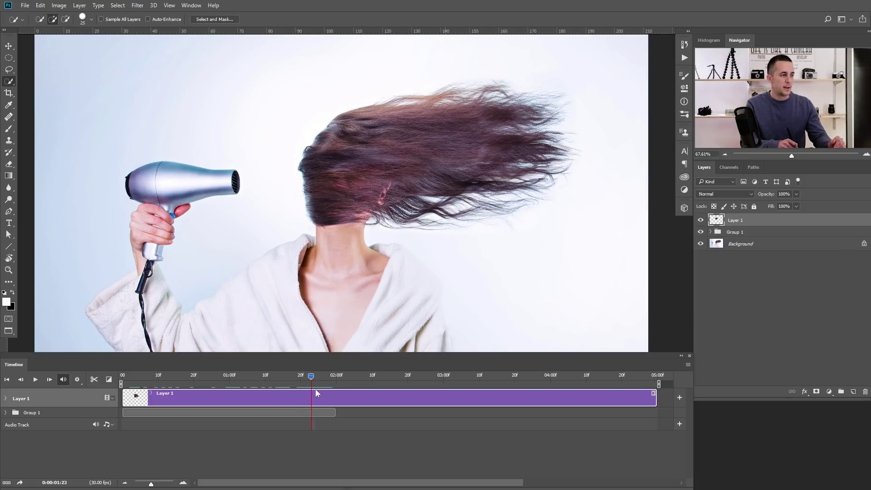
# Try shifting the Layer 1 clip later, preview the animation, and move the clip back to the timeline's beginning.
pyautogui.moveTo(346, 396); pyautogui.dragTo(494, 401)
pyautogui.press('space')
pyautogui.moveTo(390, 398); pyautogui.dragTo(245, 398)
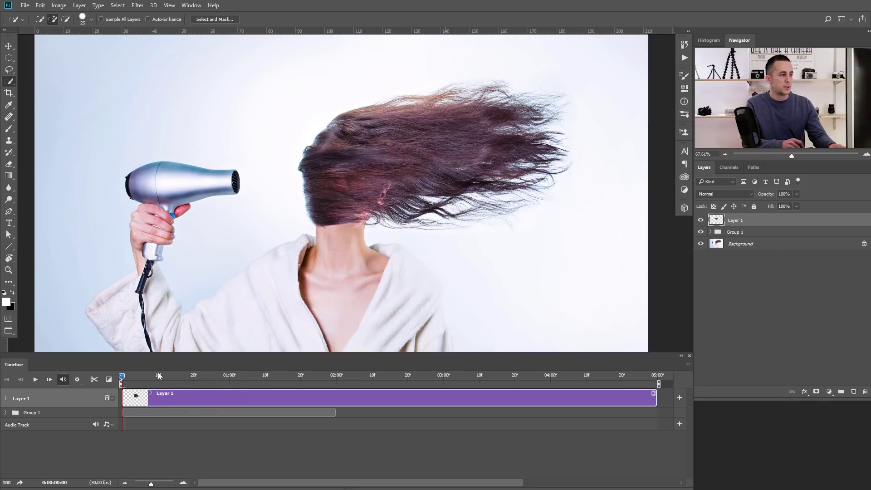
# Trim the end of the Layer 1 clip to 02:00 so it matches Group 1's duration.
pyautogui.moveTo(654, 399); pyautogui.dragTo(340, 403)
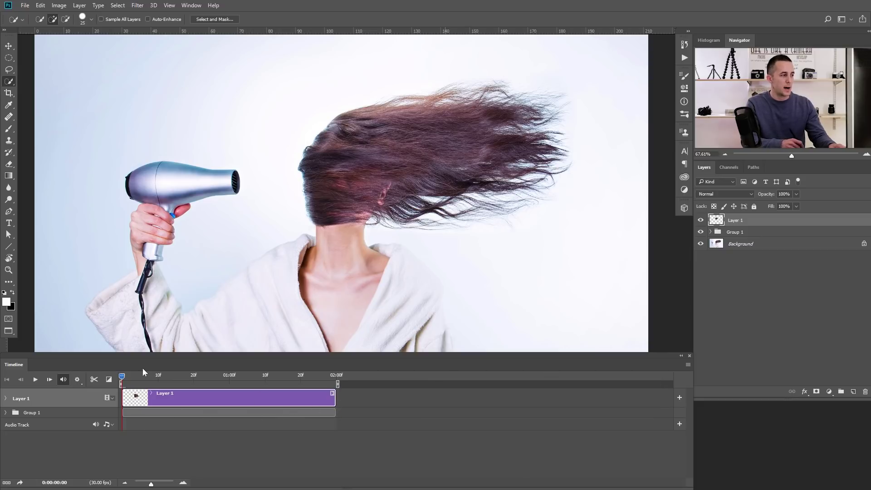
# Preview the animation and rename Layer 1 to Mask.
pyautogui.press('space')
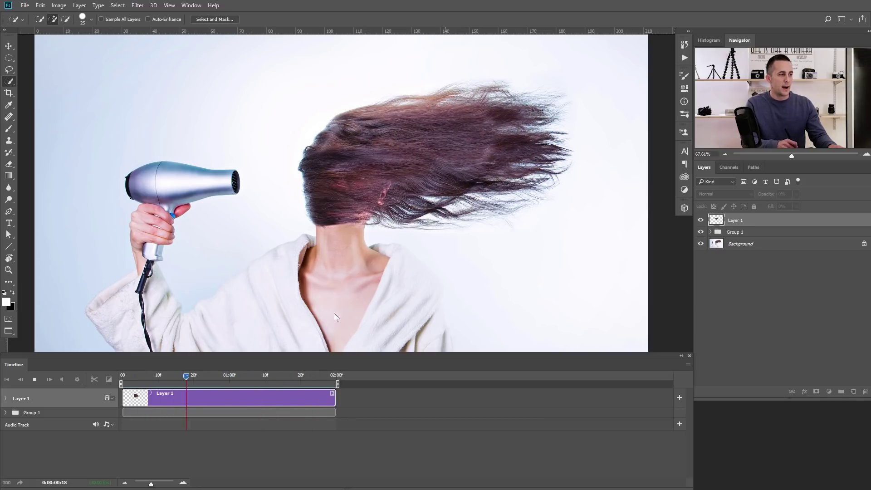
pyautogui.press('space')
pyautogui.doubleClick(731, 220)
pyautogui.write('Mask')
pyautogui.press('Return')
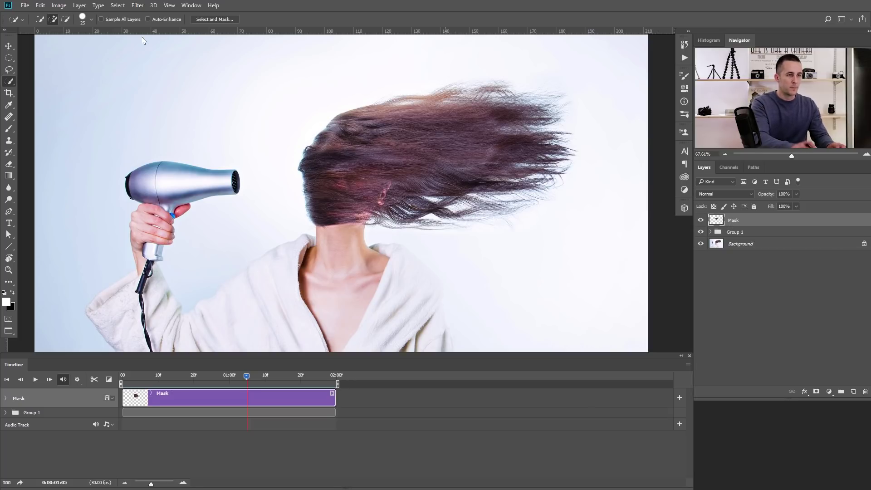
# Add a layer mask to the Mask layer and paint its overlay edges out with a soft black 125 px brush.
pyautogui.click(817, 391)
pyautogui.press('b')
pyautogui.scroll(1, 381, 180)
pyautogui.scroll(2, 380, 180)
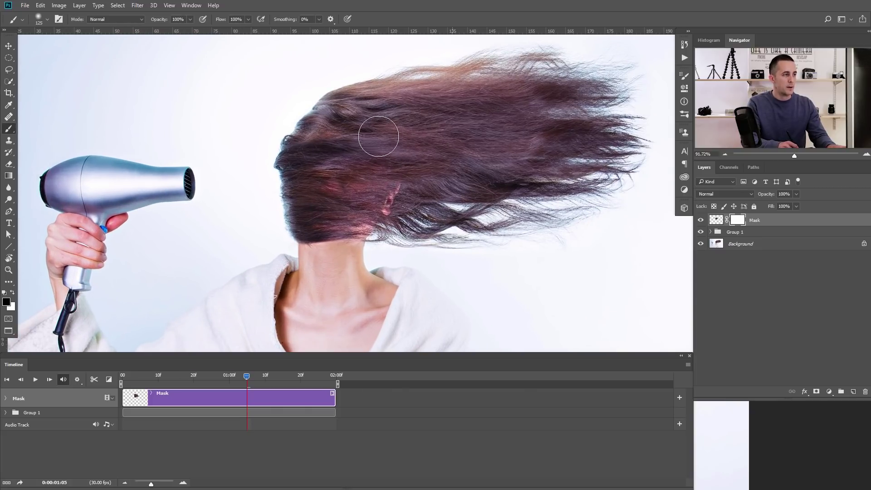
pyautogui.moveTo(304, 148); pyautogui.dragTo(357, 143)
pyautogui.moveTo(292, 218)
pyautogui.mouseDown()
pyautogui.moveTo(296, 237)
pyautogui.moveTo(336, 255)
pyautogui.mouseUp()
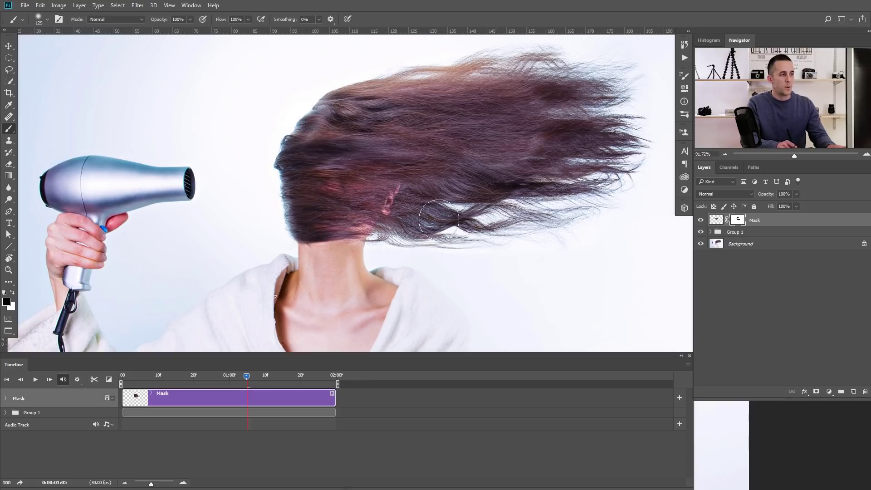
# Play back the hair animation close up and with the whole photo in view to check the masked overlay's blending.
pyautogui.press('space')
pyautogui.press('space')
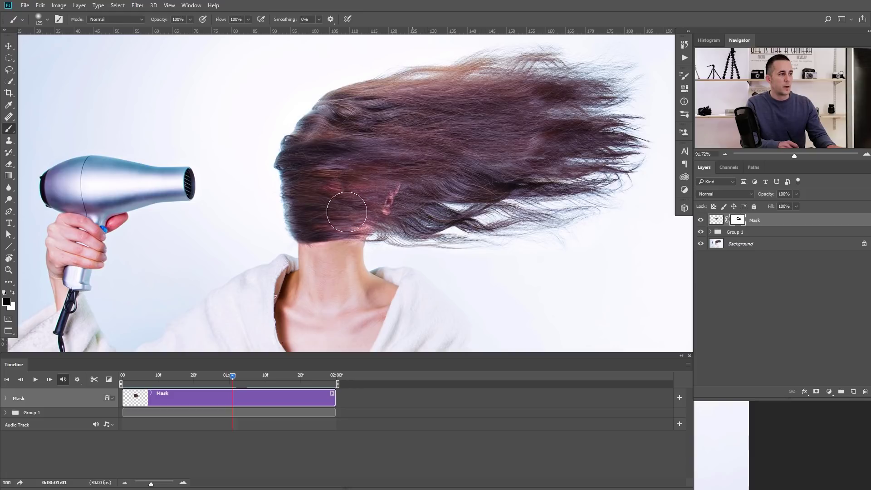
pyautogui.press('space')
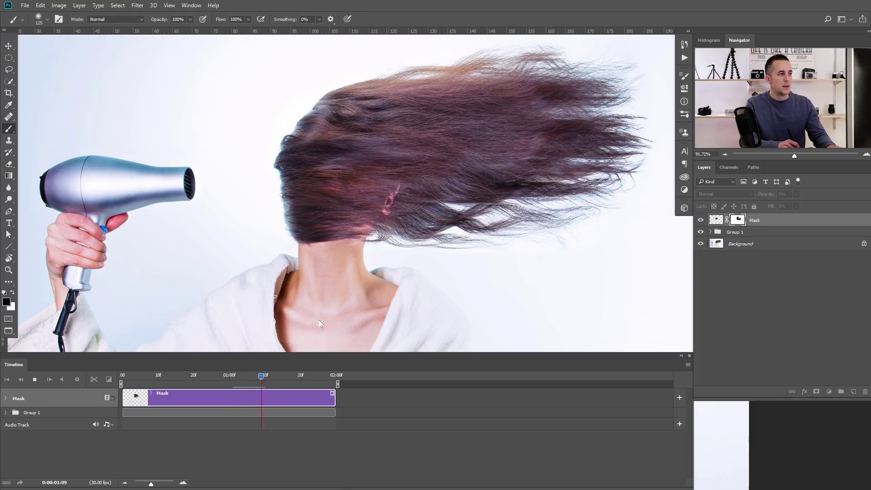
pyautogui.press('space')
pyautogui.scroll(-5, 349, 225)
pyautogui.moveTo(340, 249); pyautogui.dragTo(331, 210)
pyautogui.press('space')
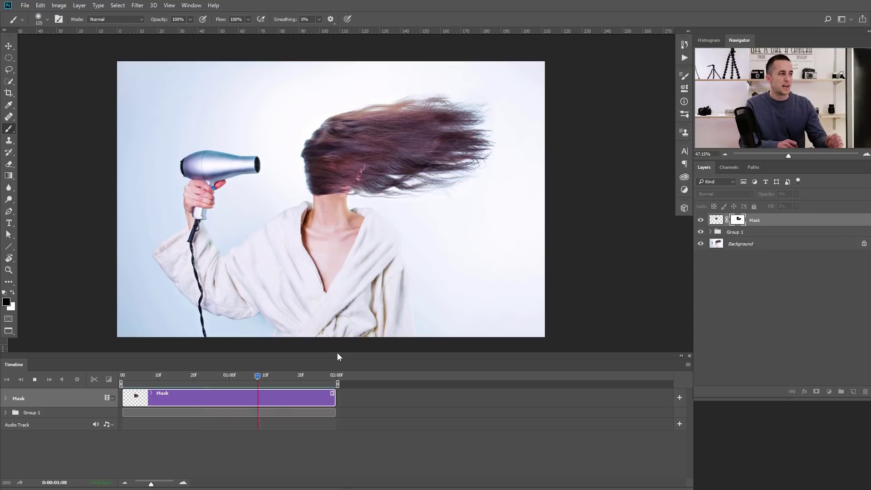
pyautogui.press('space')
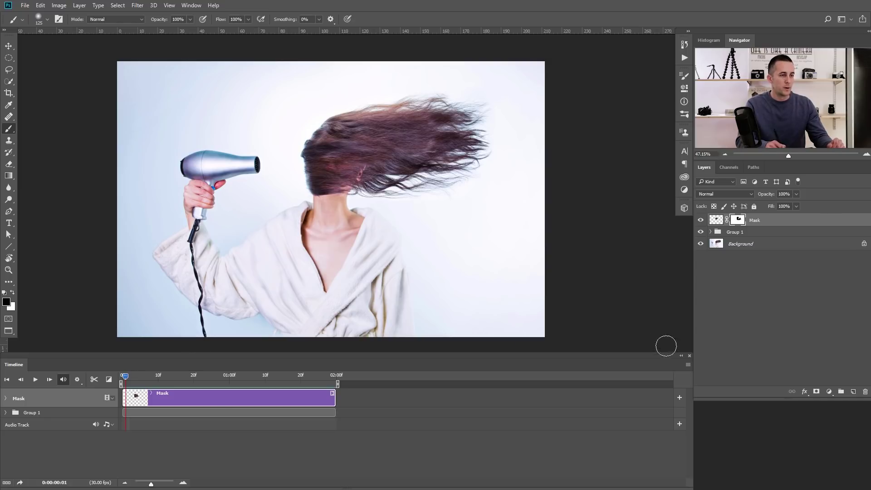
# Try setting up an H.264 High Quality video render of all frames with the file name hair.
pyautogui.click(687, 365)
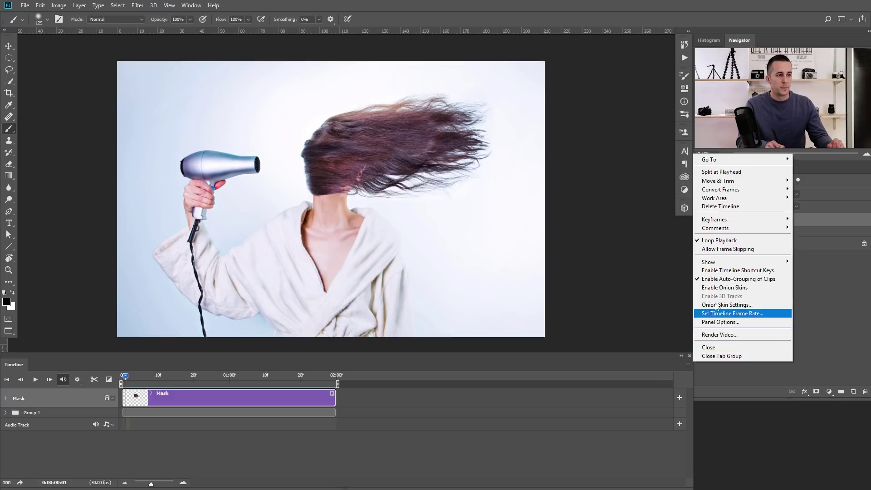
pyautogui.click(717, 336)
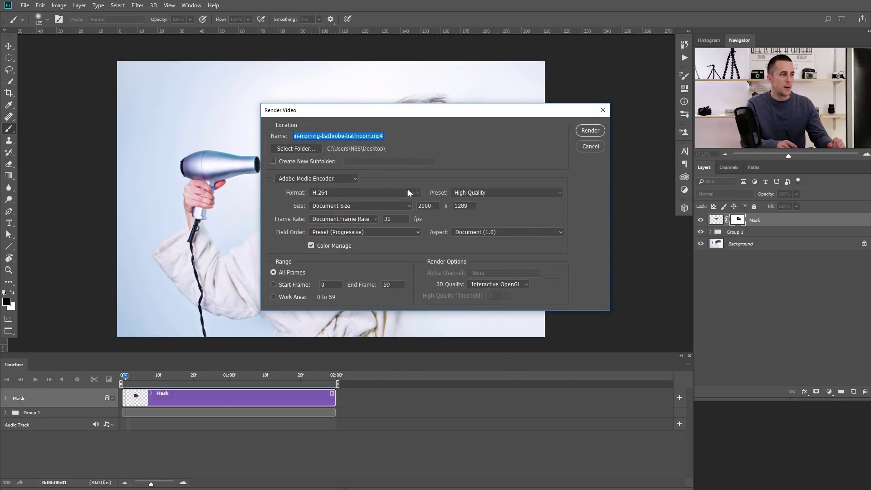
pyautogui.moveTo(410, 113); pyautogui.dragTo(390, 122)
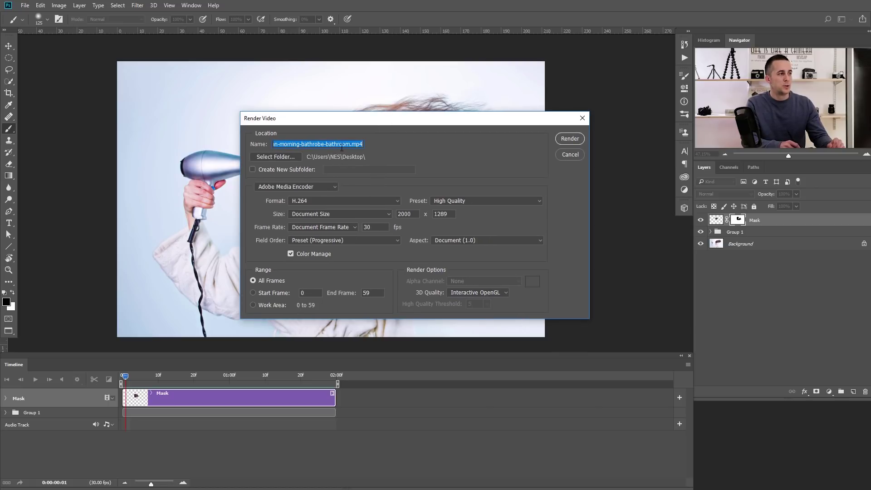
pyautogui.write('hair')
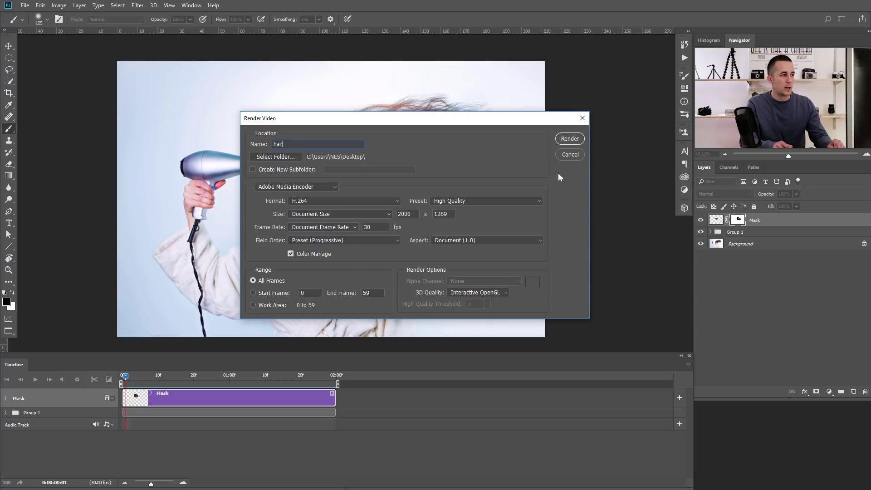
pyautogui.click(569, 154)
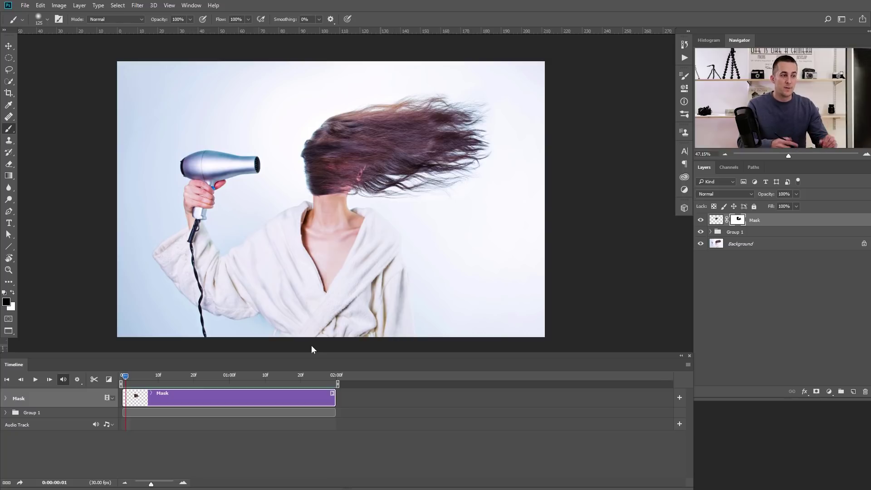
# Group the Mask layer and Group 1 together into a new layer group.
pyautogui.click(761, 234)
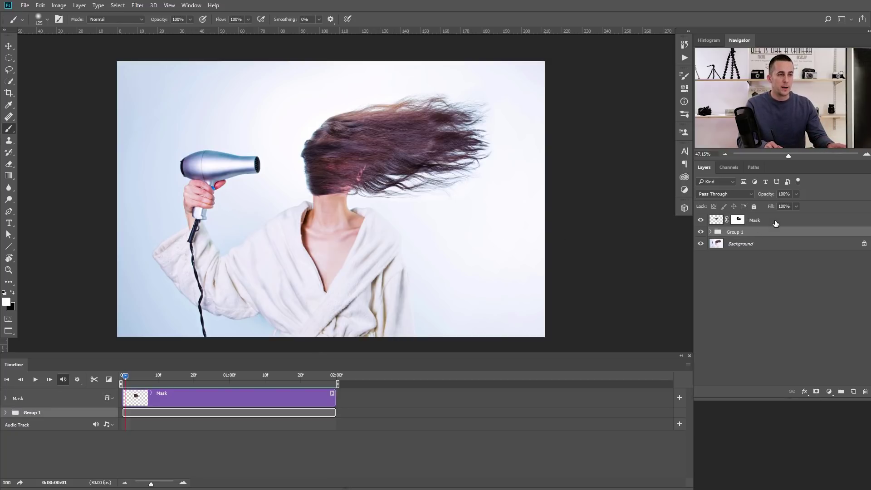
pyautogui.click(776, 222)
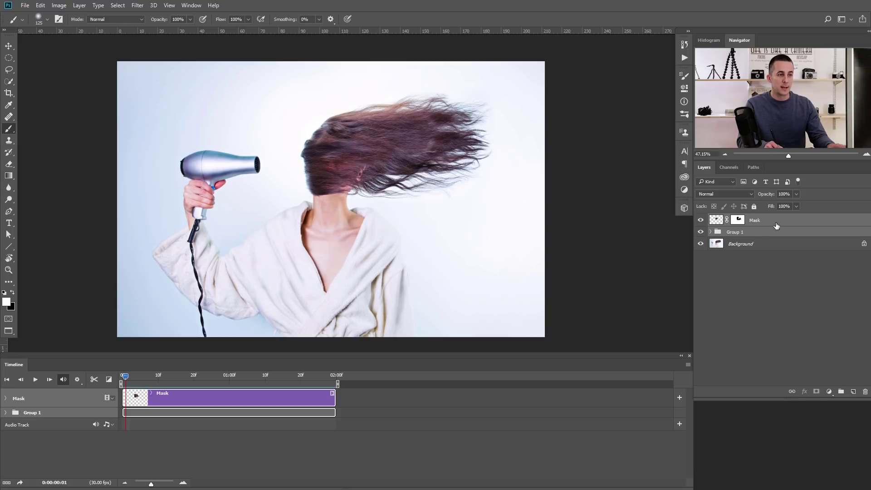
pyautogui.hotkey('ctrl', 'g')
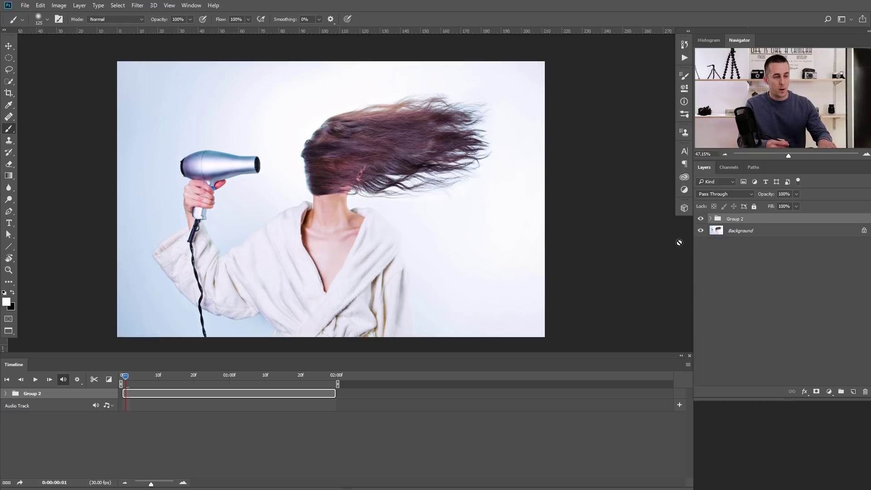
# Try duplicating Group 2 three times and lining the copies up end to end on the timeline to lengthen the animation.
pyautogui.hotkey('ctrl', 'j')
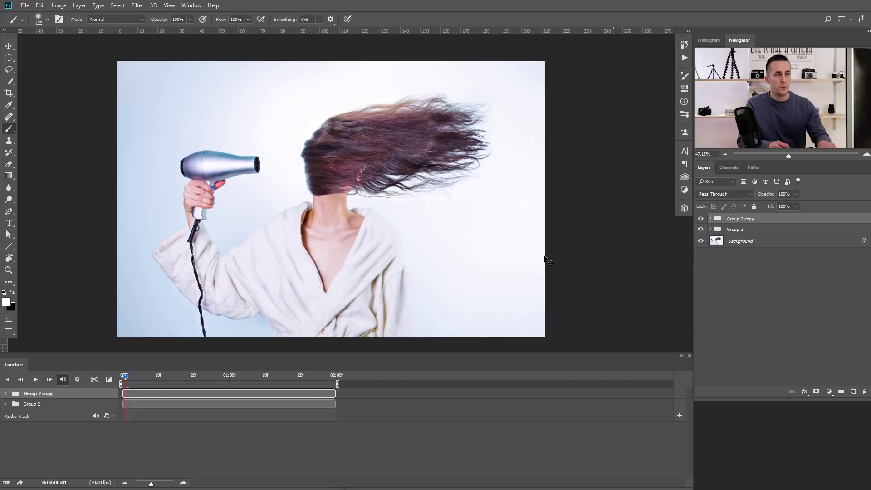
pyautogui.hotkey('ctrl', 'j')
pyautogui.hotkey('ctrl', 'j')
pyautogui.moveTo(227, 414); pyautogui.dragTo(442, 413)
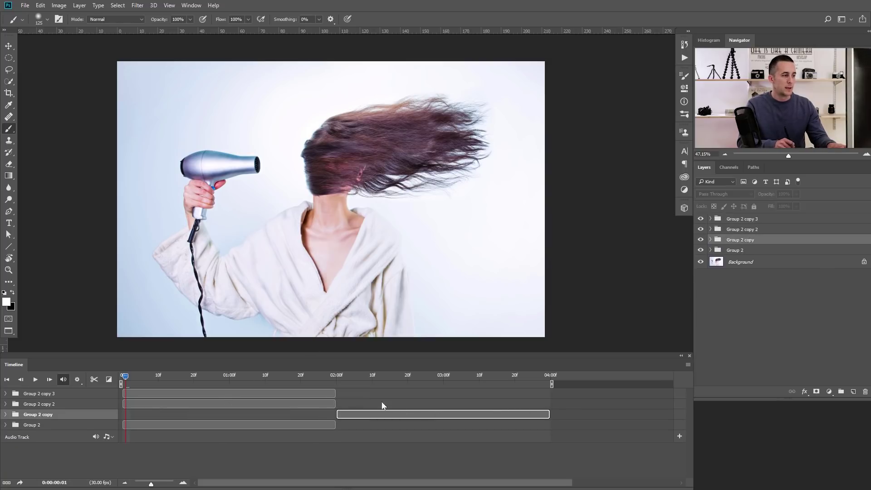
pyautogui.moveTo(311, 403); pyautogui.dragTo(660, 402)
pyautogui.moveTo(233, 394); pyautogui.dragTo(649, 393)
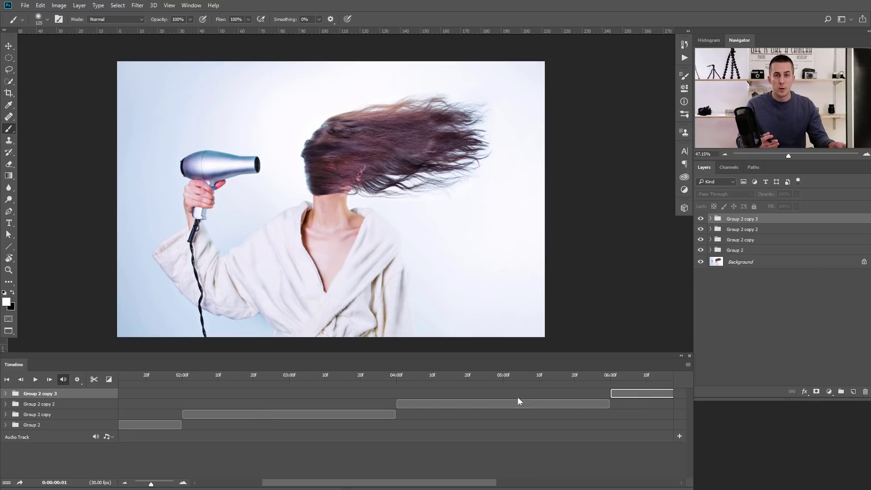
# Undo the clip moves and the three Group 2 duplicates.
pyautogui.hotkey('ctrl', 'alt', 'z')
pyautogui.hotkey('ctrl', 'alt', 'z')
pyautogui.hotkey('ctrl', 'alt', 'z')
pyautogui.hotkey('ctrl', 'alt', 'z')
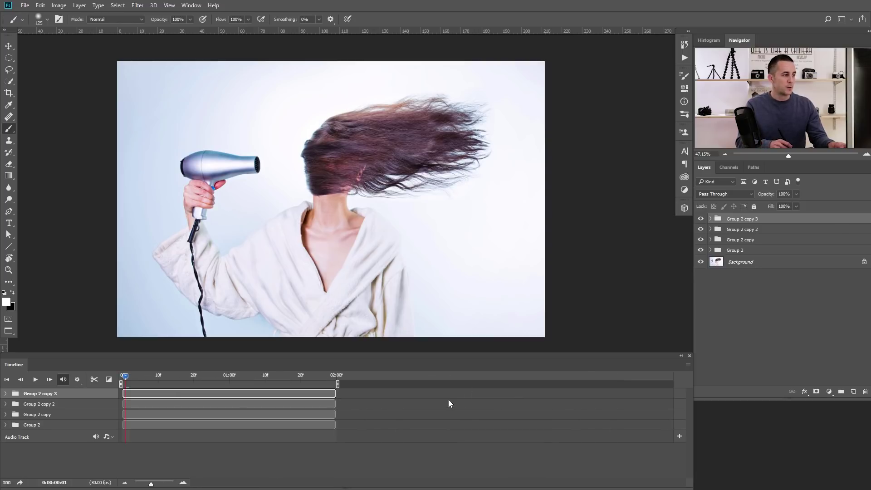
pyautogui.hotkey('ctrl', 'alt', 'z')
pyautogui.hotkey('ctrl', 'alt', 'z')
pyautogui.hotkey('ctrl', 'alt', 'z')
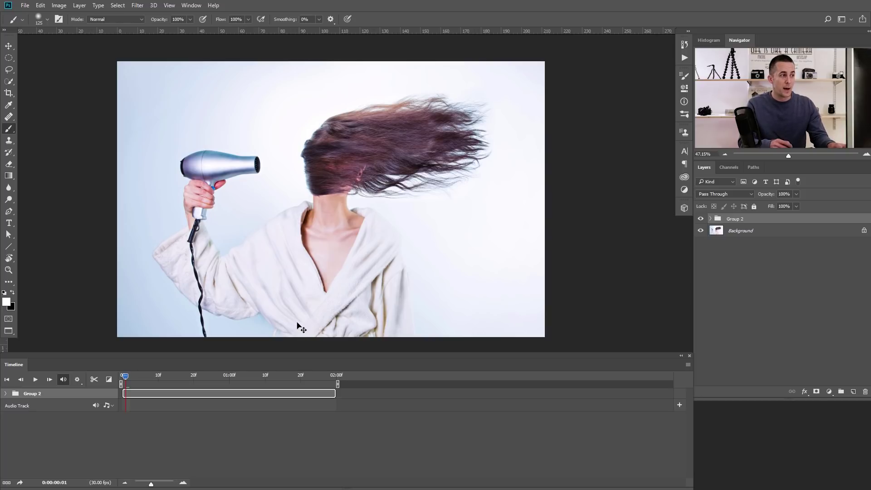
# Try exporting the animation through Save for Web as a GIF 128 Dithered with looping set to Forever.
pyautogui.hotkey('ctrl', 'alt', 'shift', 's')
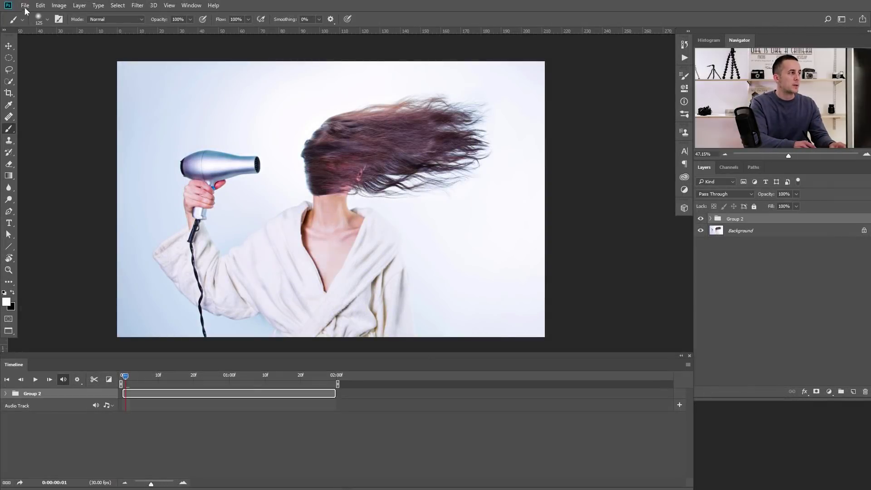
pyautogui.click(25, 7)
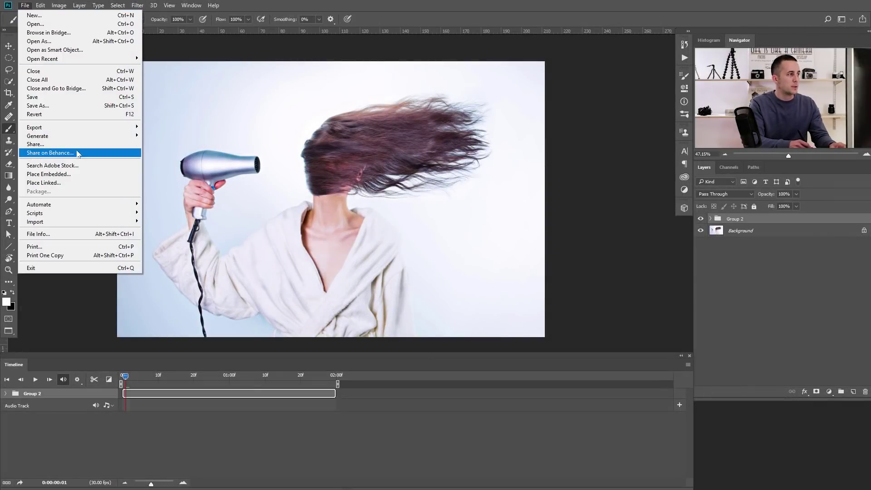
pyautogui.moveTo(51, 122)
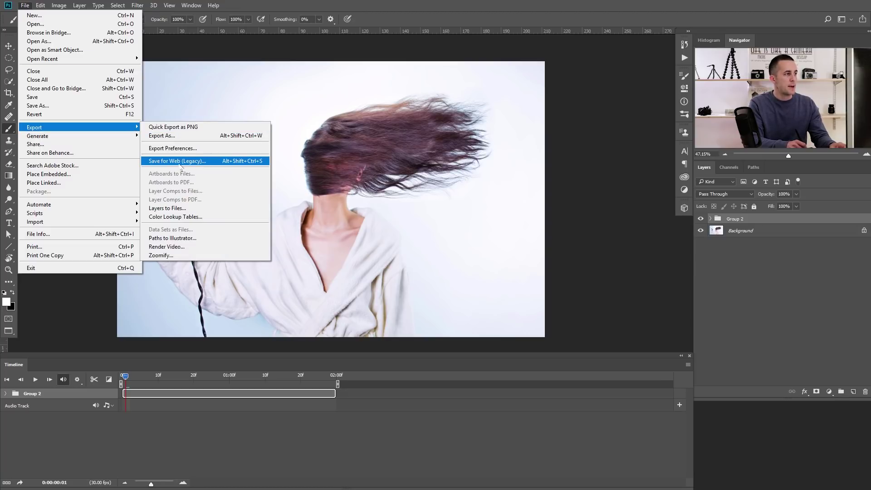
pyautogui.click(181, 162)
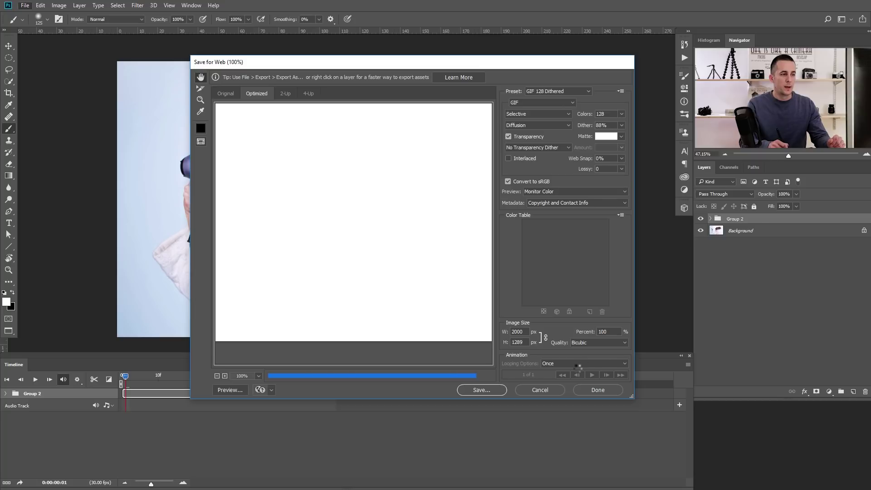
pyautogui.click(564, 364)
pyautogui.click(563, 383)
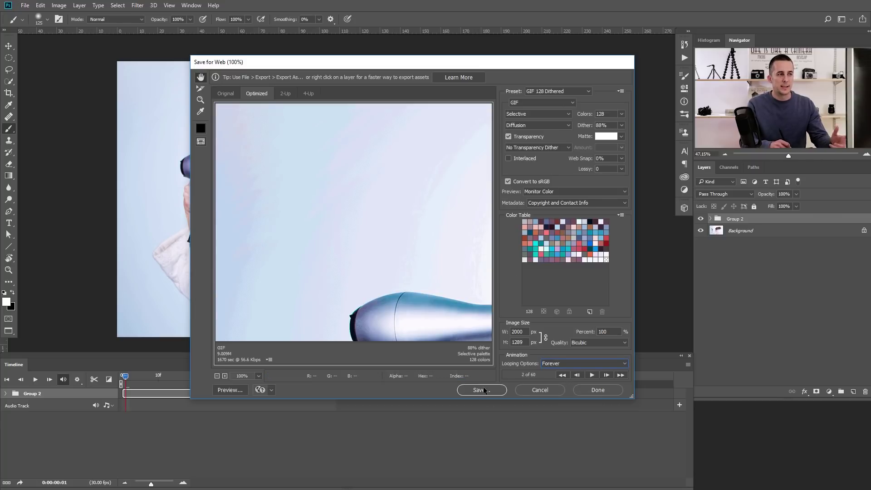
pyautogui.click(543, 93)
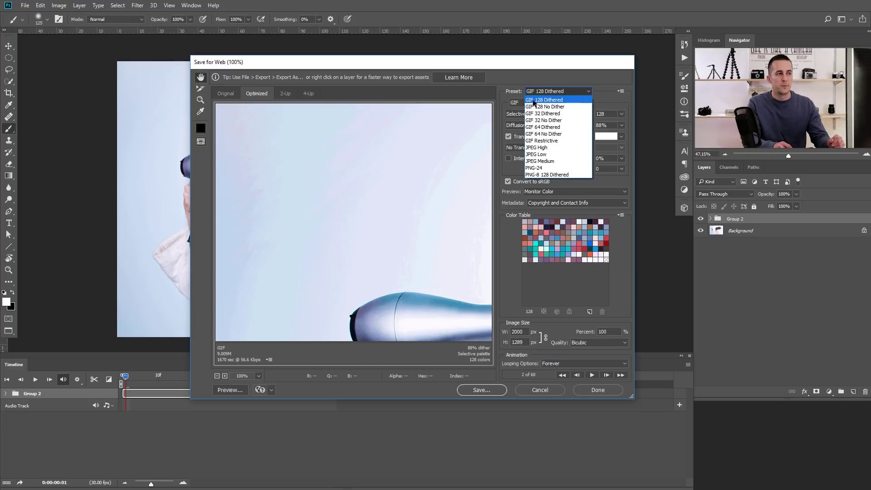
pyautogui.click(526, 77)
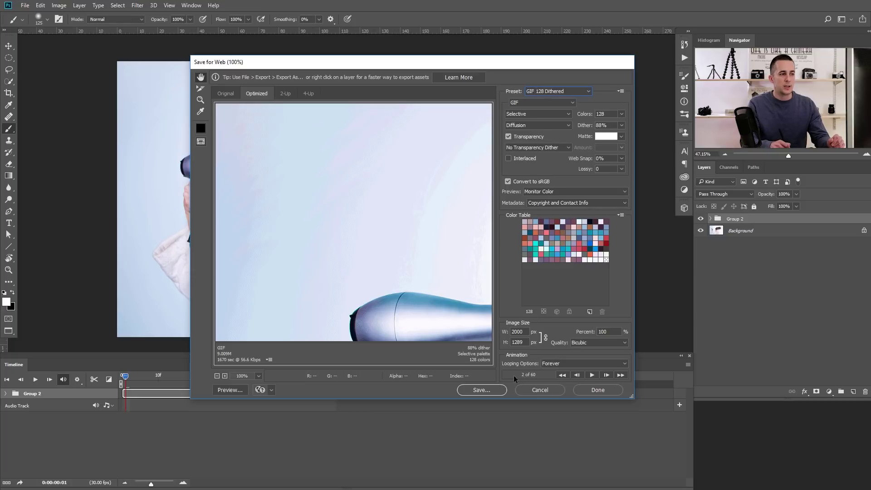
pyautogui.click(552, 390)
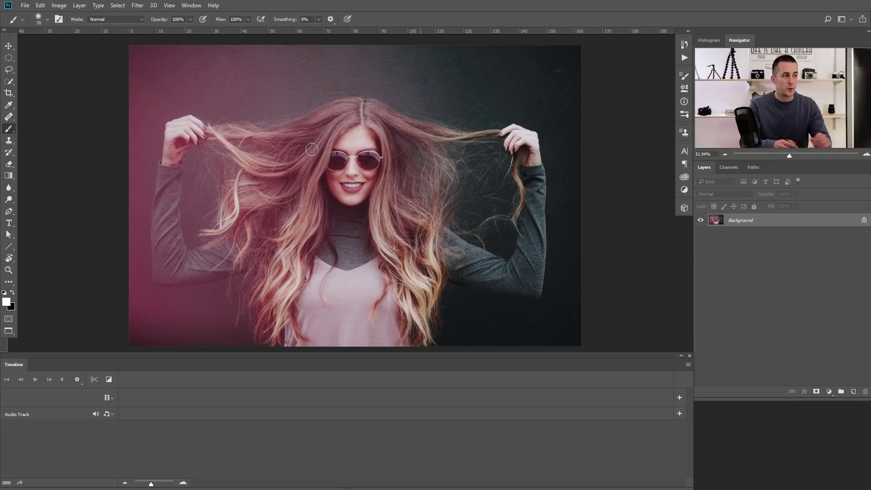
pyautogui.moveTo(288, 142); pyautogui.dragTo(336, 140)
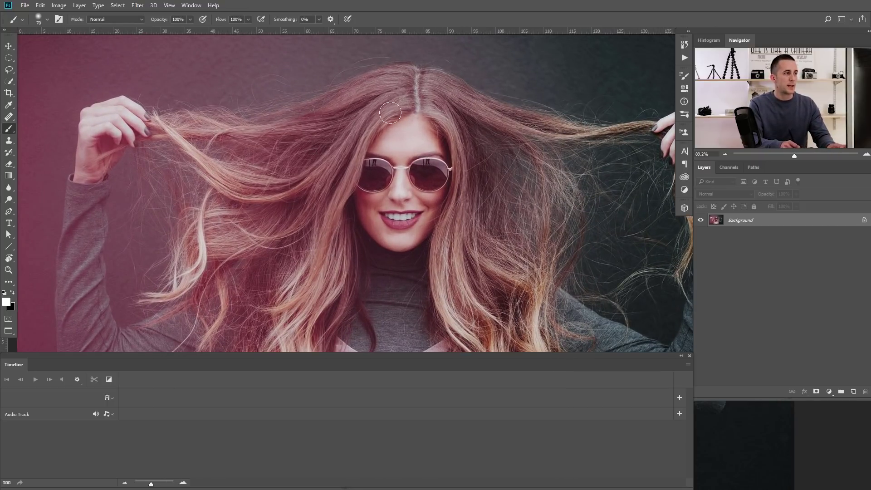
pyautogui.moveTo(308, 178); pyautogui.dragTo(275, 90)
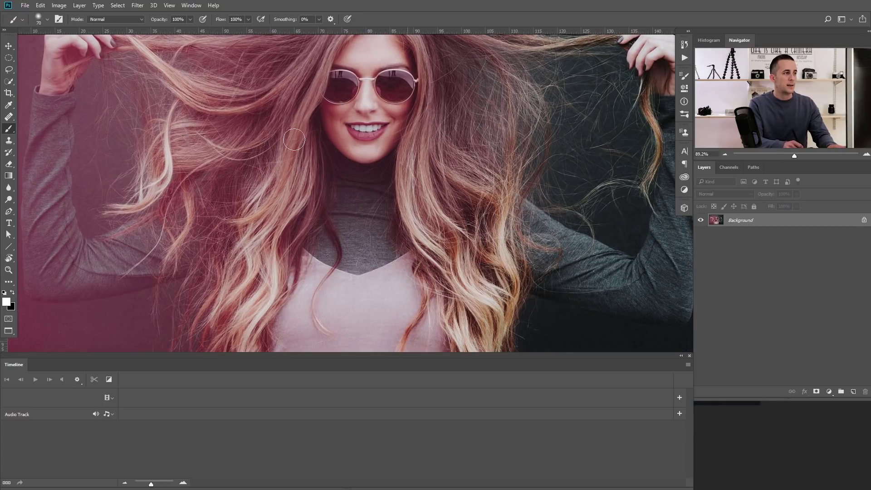
pyautogui.moveTo(333, 183); pyautogui.dragTo(291, 188)
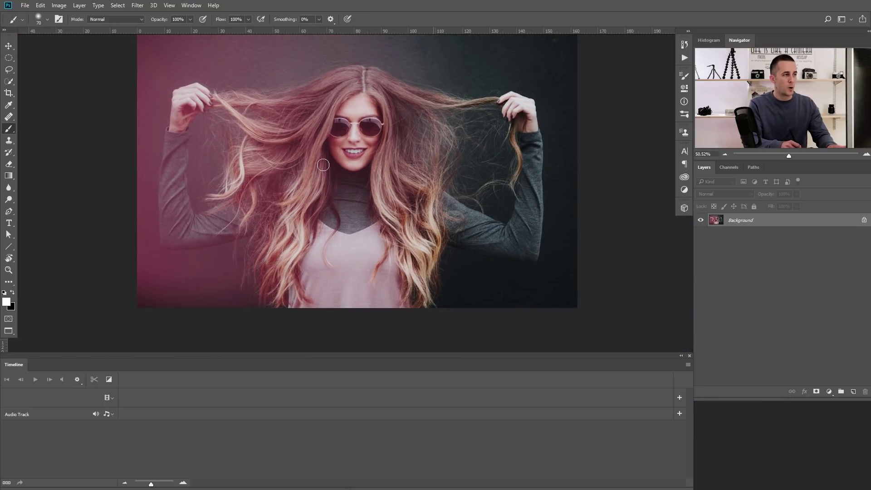
pyautogui.moveTo(324, 144); pyautogui.dragTo(314, 163)
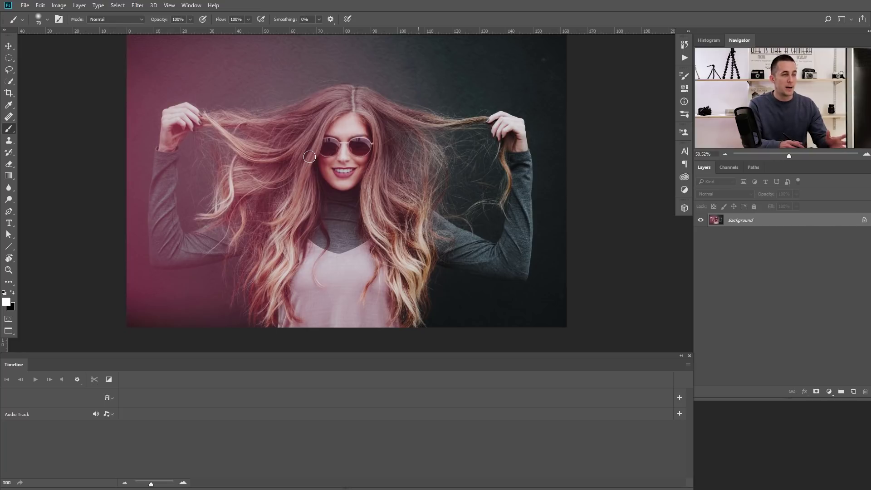
pyautogui.moveTo(293, 163); pyautogui.dragTo(291, 180)
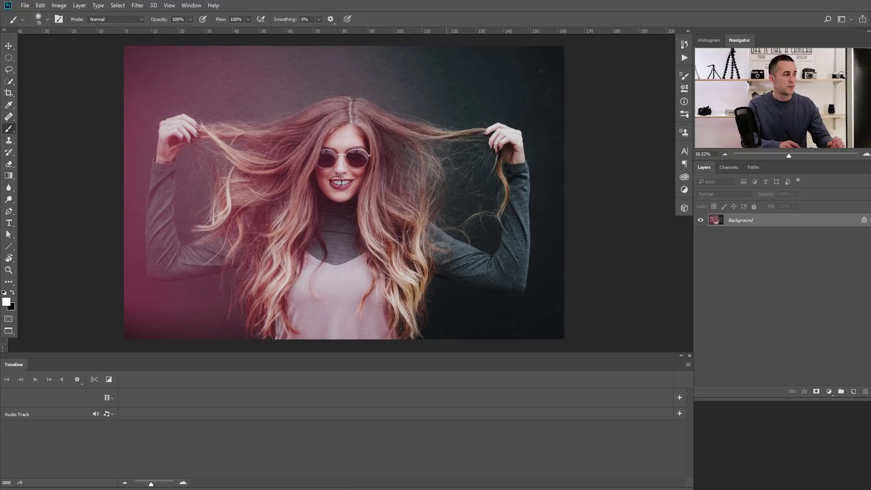
# Try painting a Quick Mask over the hair beside the face, and undo the stroke.
pyautogui.click(9, 319)
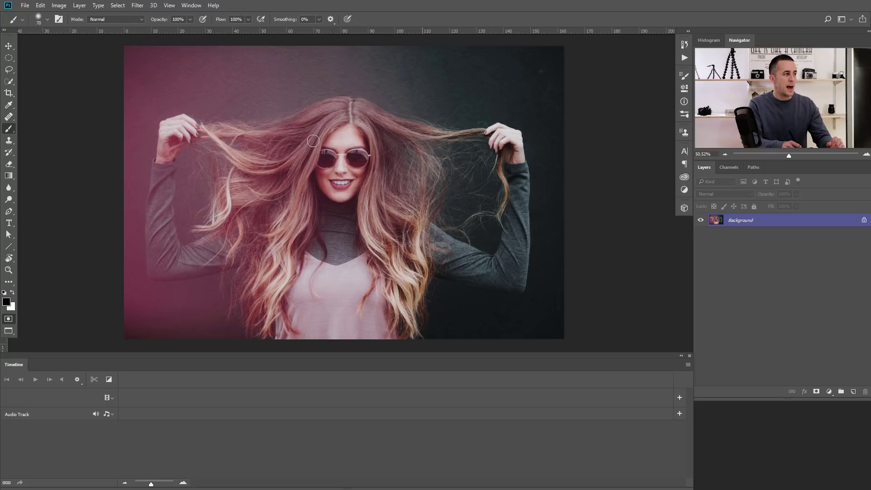
pyautogui.moveTo(335, 119)
pyautogui.mouseDown()
pyautogui.moveTo(290, 176)
pyautogui.moveTo(268, 168)
pyautogui.moveTo(292, 170)
pyautogui.moveTo(276, 186)
pyautogui.moveTo(270, 168)
pyautogui.moveTo(292, 173)
pyautogui.mouseUp()
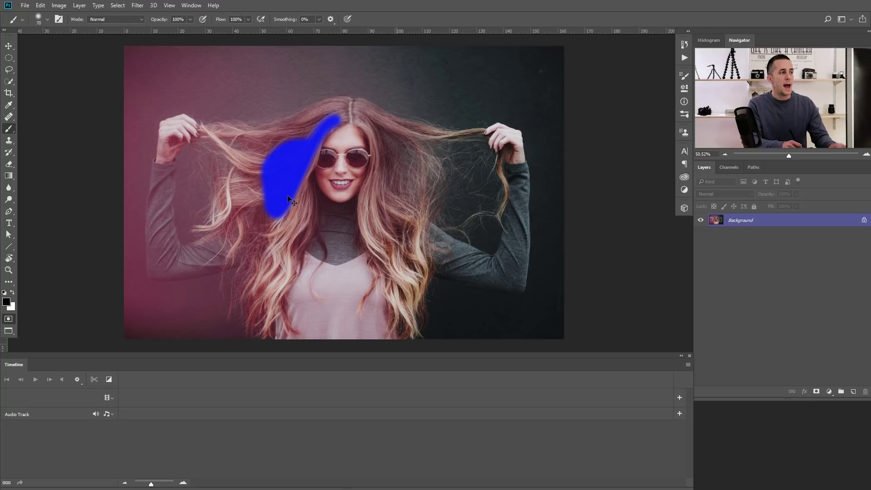
pyautogui.hotkey('ctrl', 'z')
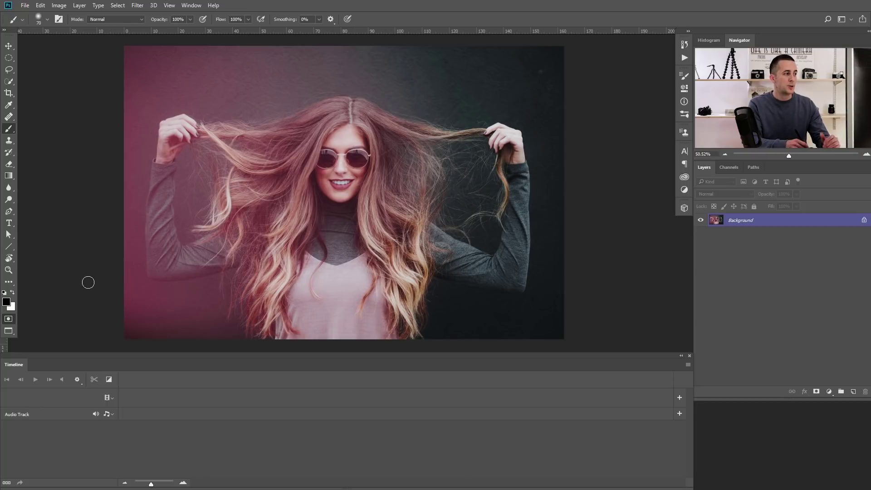
# Review the Quick Mask options for what the color indicates, the mask color and its opacity.
pyautogui.doubleClick(9, 320)
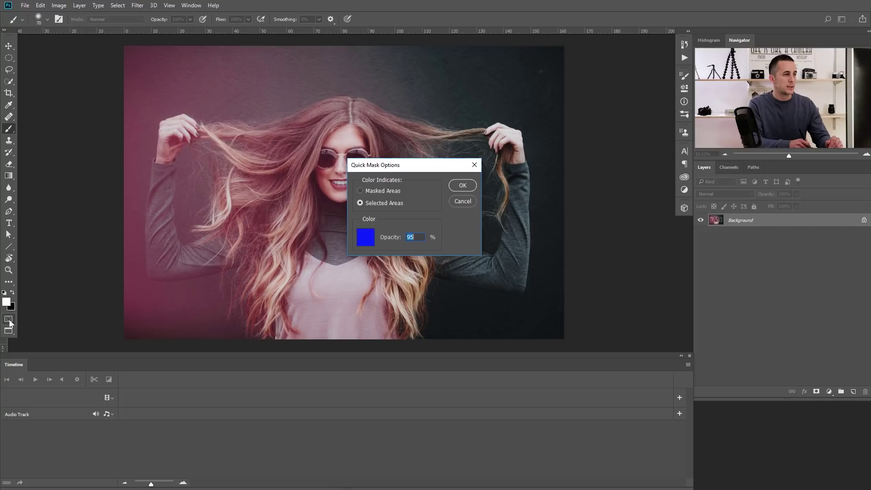
pyautogui.moveTo(402, 166); pyautogui.dragTo(376, 163)
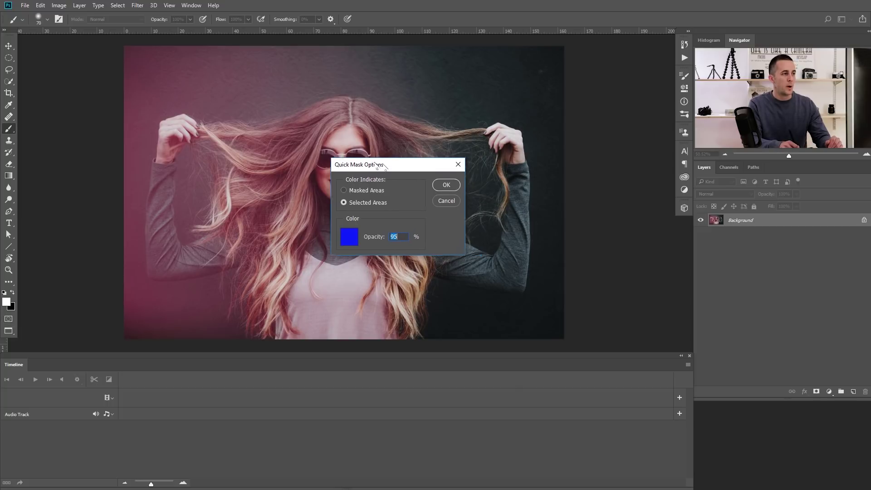
pyautogui.click(344, 187)
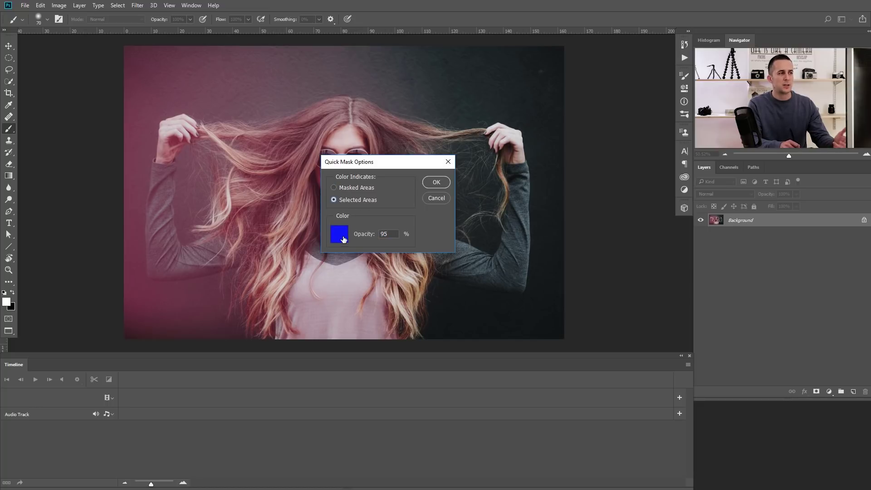
pyautogui.click(431, 184)
# Set the brush to 60 px with slightly more hardness, trying a stroke on the hair and undoing it.
pyautogui.scroll(2, 294, 141)
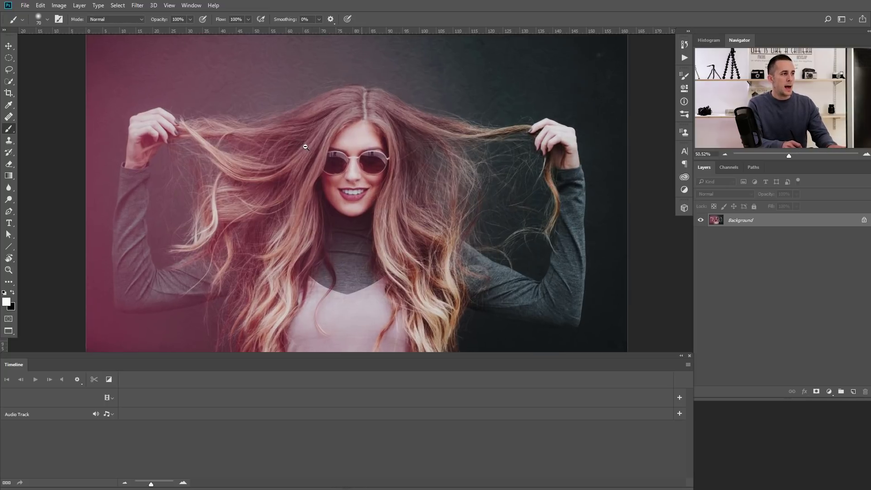
pyautogui.scroll(1, 306, 146)
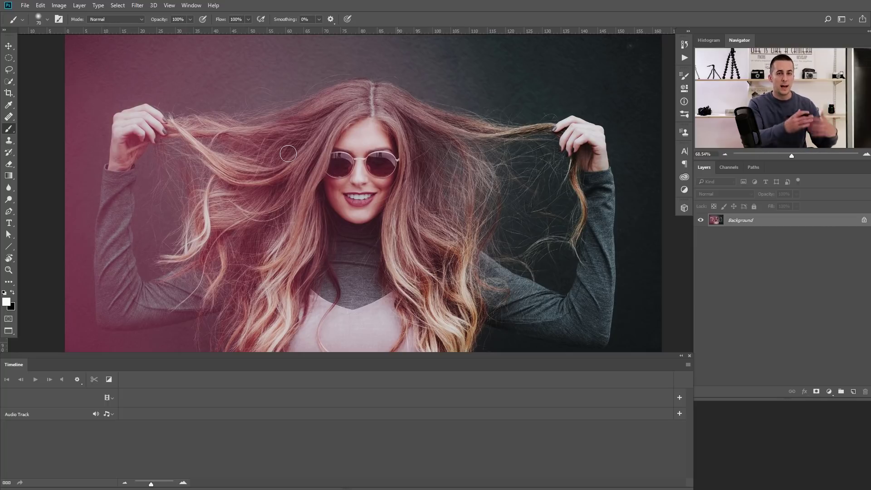
pyautogui.moveTo(287, 154); pyautogui.dragTo(293, 173)
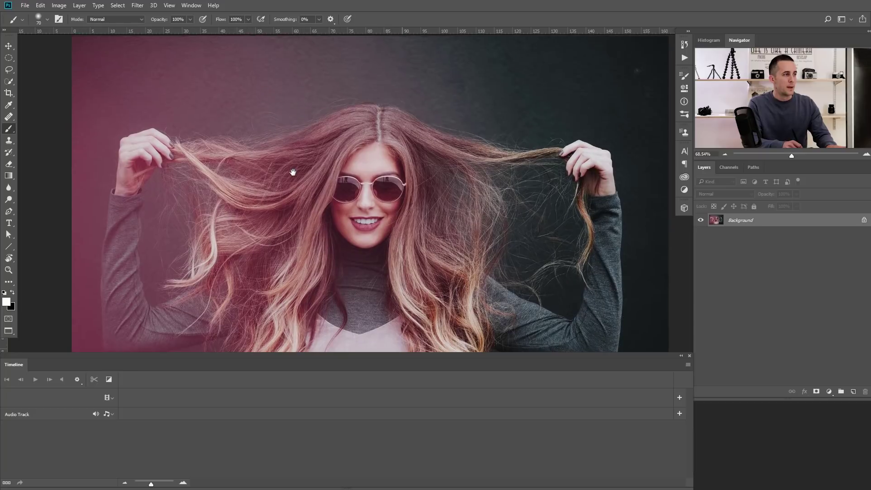
pyautogui.scroll(1, 294, 171)
pyautogui.press('[')
pyautogui.rightClick(338, 134)
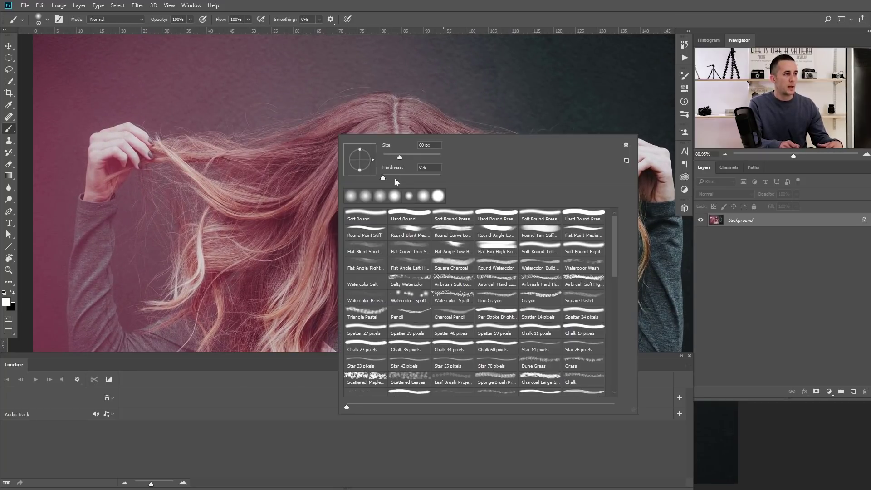
pyautogui.moveTo(387, 178); pyautogui.dragTo(393, 178)
pyautogui.moveTo(314, 142); pyautogui.dragTo(293, 152)
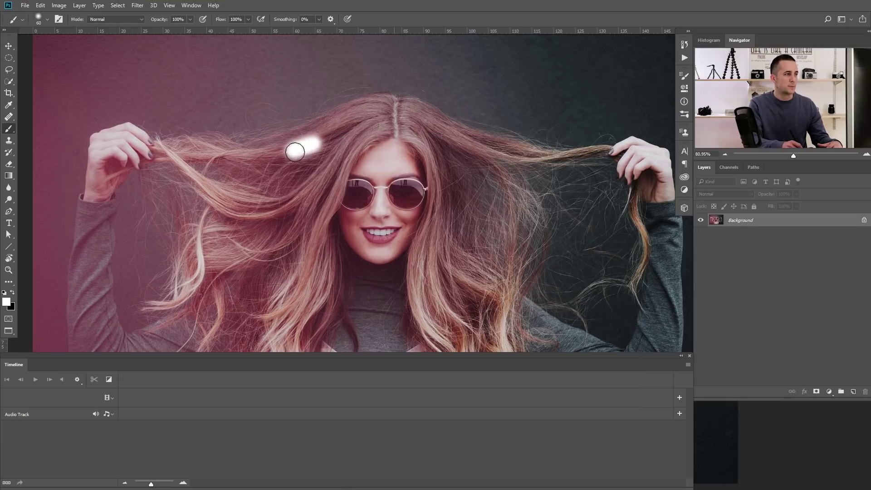
pyautogui.hotkey('ctrl', 'z')
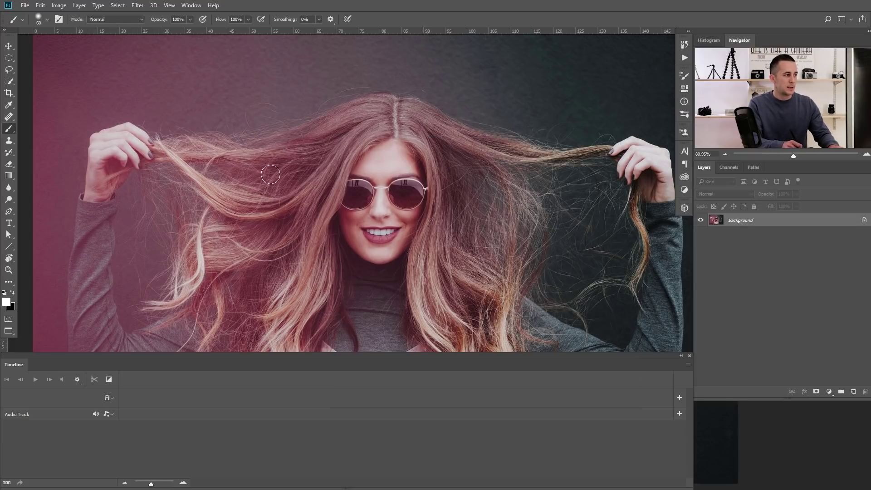
# Paint a Quick Mask over the upper hair strand from the parting toward the hand at the photo's left.
pyautogui.click(8, 320)
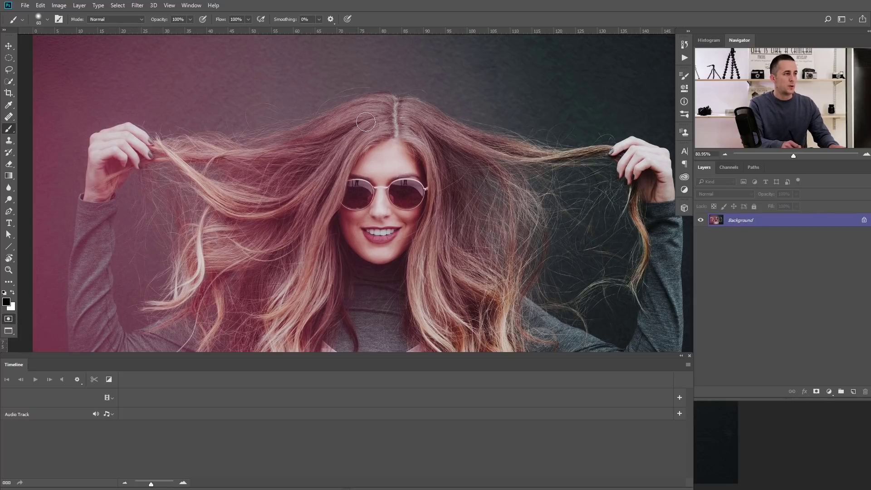
pyautogui.moveTo(375, 107)
pyautogui.mouseDown()
pyautogui.moveTo(338, 124)
pyautogui.moveTo(385, 107)
pyautogui.moveTo(281, 153)
pyautogui.moveTo(202, 156)
pyautogui.mouseUp()
pyautogui.press('[')
pyautogui.press('[')
pyautogui.press('[')
pyautogui.moveTo(285, 142)
pyautogui.mouseDown()
pyautogui.moveTo(200, 156)
pyautogui.moveTo(174, 144)
pyautogui.moveTo(228, 145)
pyautogui.moveTo(183, 145)
pyautogui.moveTo(201, 149)
pyautogui.mouseUp()
pyautogui.moveTo(274, 142); pyautogui.dragTo(364, 110)
pyautogui.press('[')
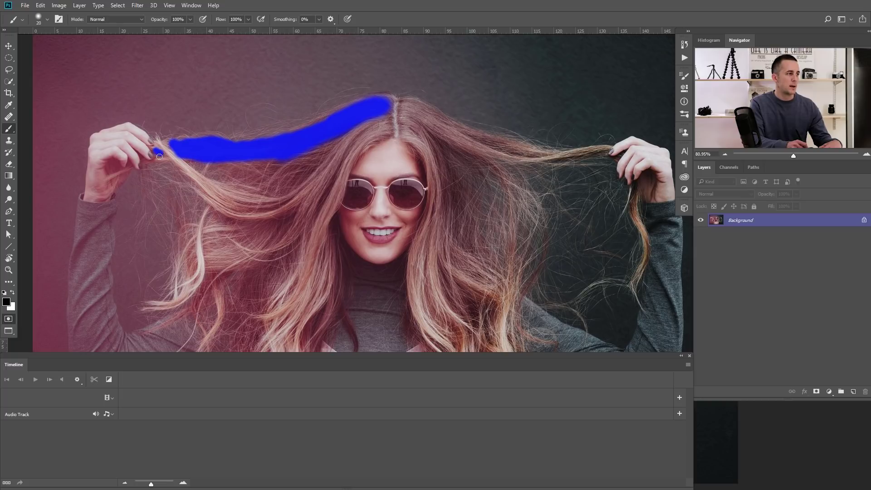
pyautogui.hotkey('ctrl', 'z')
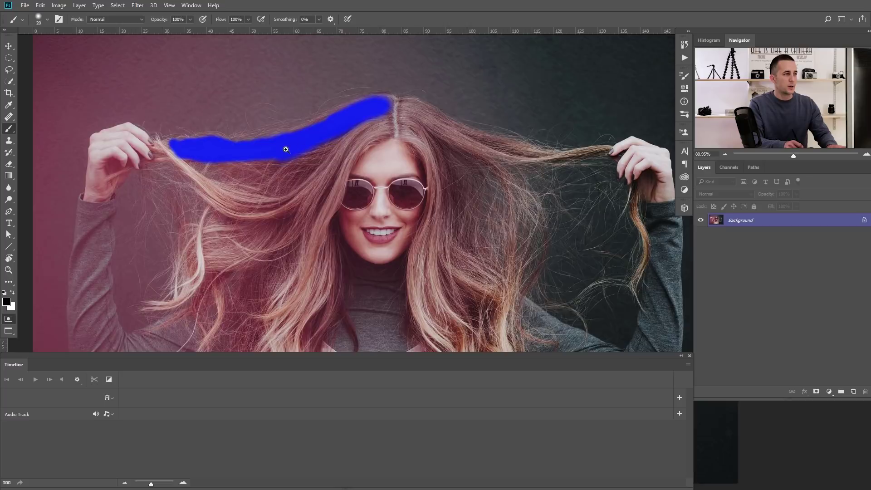
pyautogui.moveTo(286, 150); pyautogui.dragTo(276, 144)
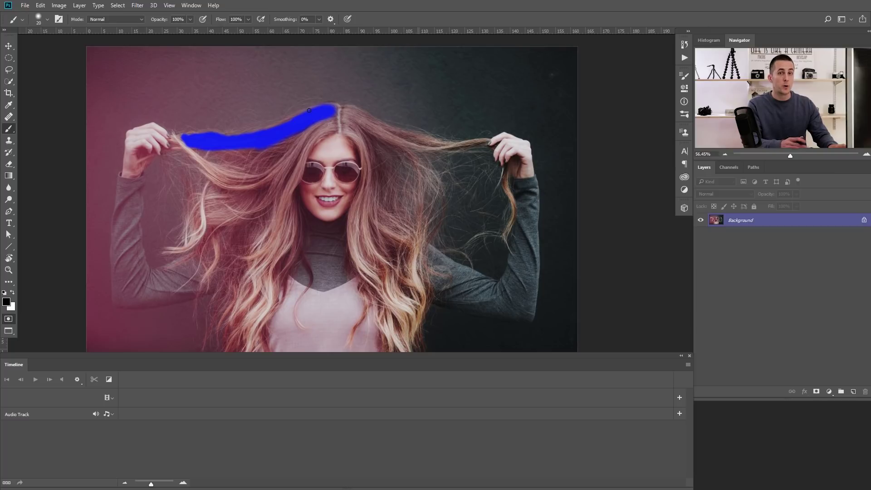
# Turn the Quick Mask into a selection and copy the selected hair strand onto two new layers.
pyautogui.click(9, 319)
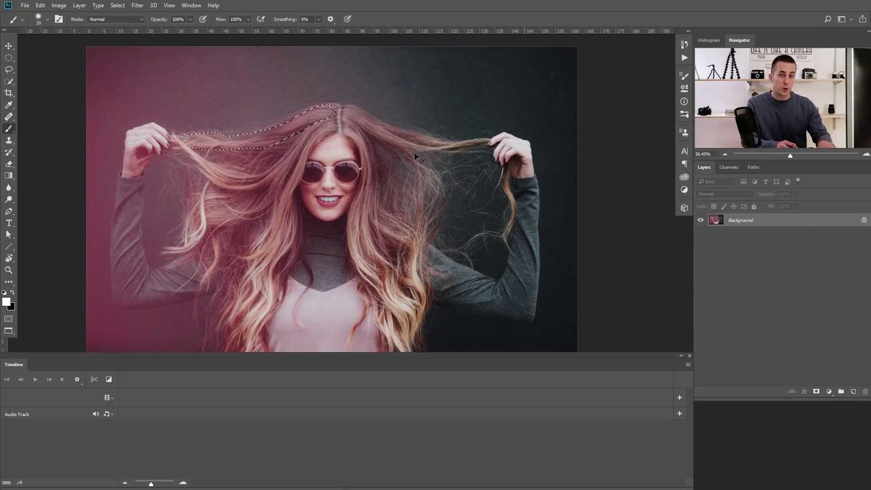
pyautogui.hotkey('ctrl', 'j')
pyautogui.hotkey('ctrl', 'j')
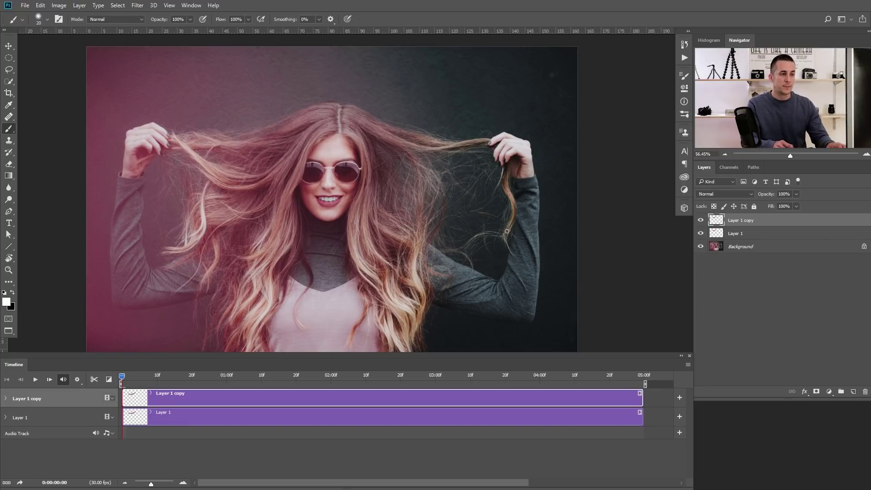
# Convert Layer 1 copy and Layer 1 to smart objects and trim both clips to two seconds.
pyautogui.rightClick(771, 224)
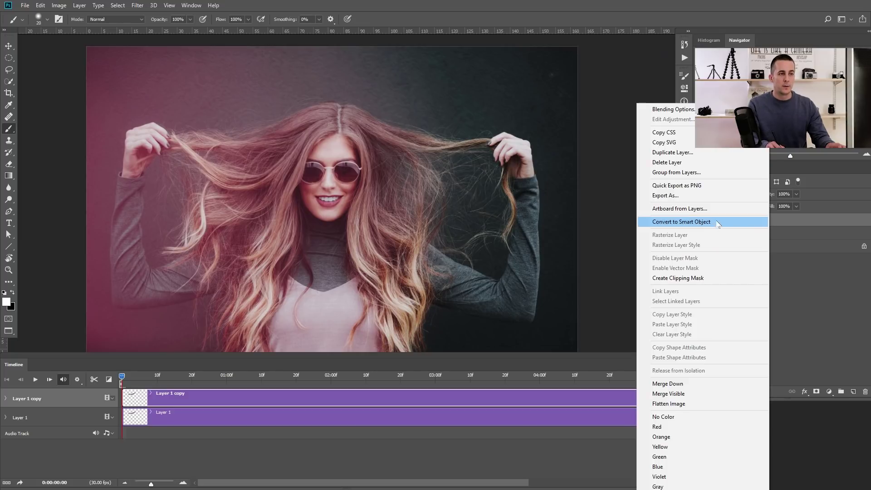
pyautogui.click(718, 223)
pyautogui.rightClick(762, 234)
pyautogui.click(722, 221)
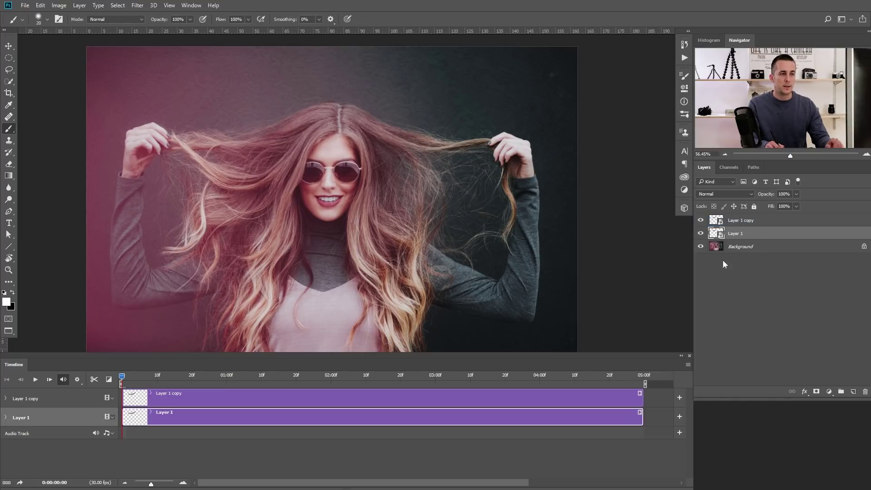
pyautogui.moveTo(641, 399); pyautogui.dragTo(330, 398)
pyautogui.moveTo(641, 415); pyautogui.dragTo(330, 416)
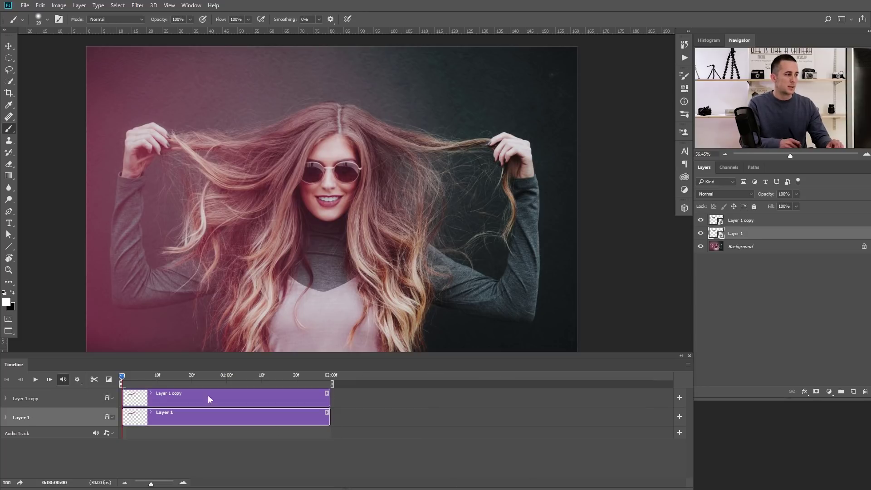
# Add Transform keyframes to Layer 1 at the clip's start and at 1:29, with Layer 1 copy hidden.
pyautogui.click(6, 418)
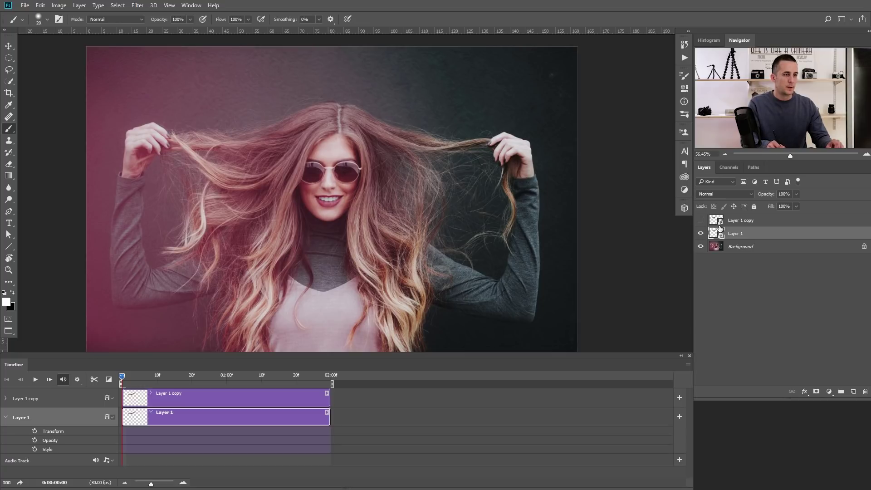
pyautogui.click(33, 430)
pyautogui.moveTo(122, 375); pyautogui.dragTo(257, 375)
pyautogui.moveTo(352, 367); pyautogui.dragTo(363, 368)
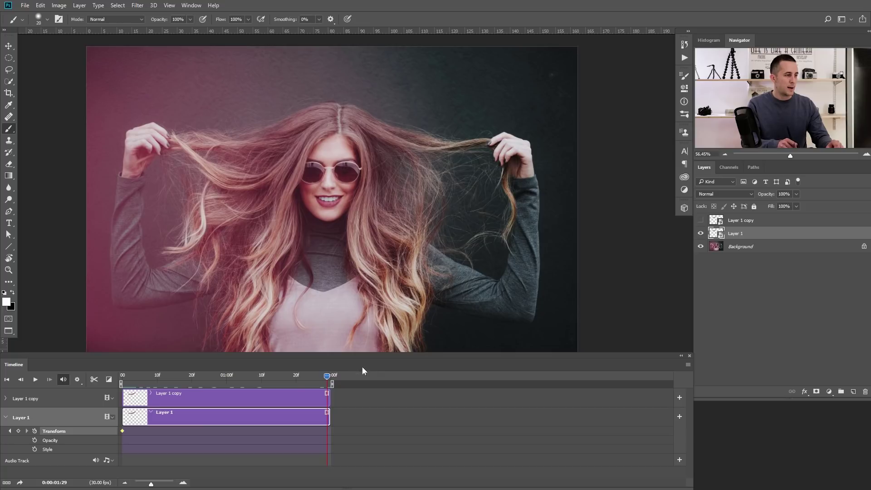
# Narrow Layer 1 from its left edge to 93.56% width at the first keyframe, and show Layer 1 copy.
pyautogui.click(10, 431)
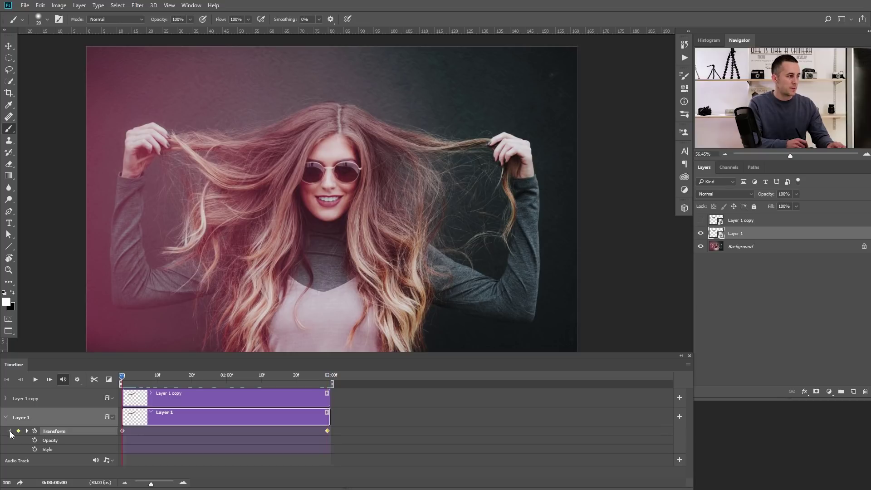
pyautogui.hotkey('ctrl', 't')
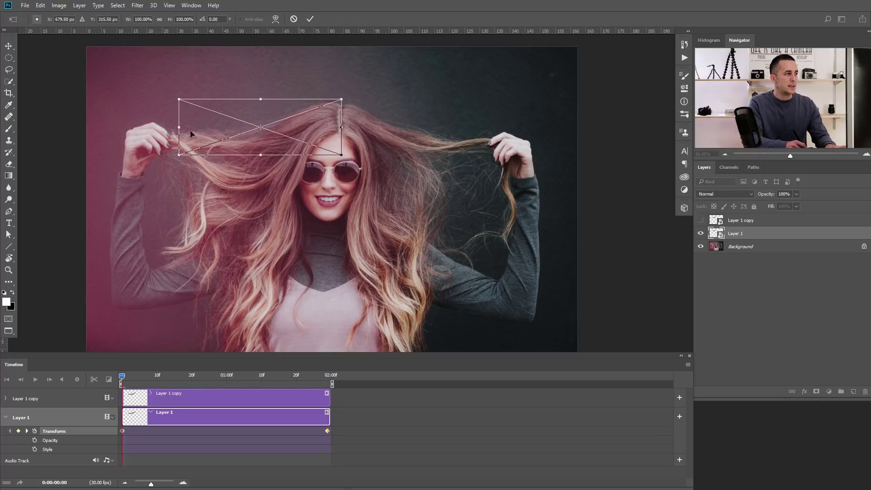
pyautogui.moveTo(181, 127); pyautogui.dragTo(191, 129)
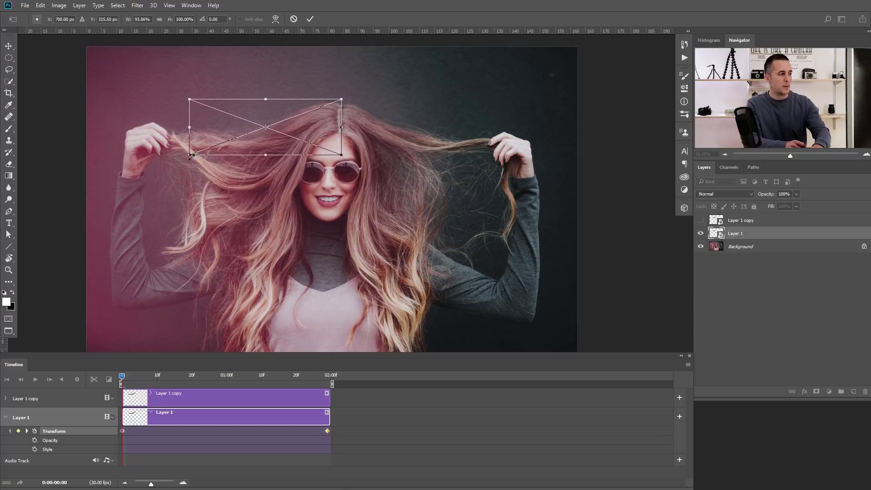
pyautogui.press('Return')
pyautogui.click(701, 220)
# Add Transform keyframes to Layer 1 copy at the clip's start and at 1:29.
pyautogui.click(6, 398)
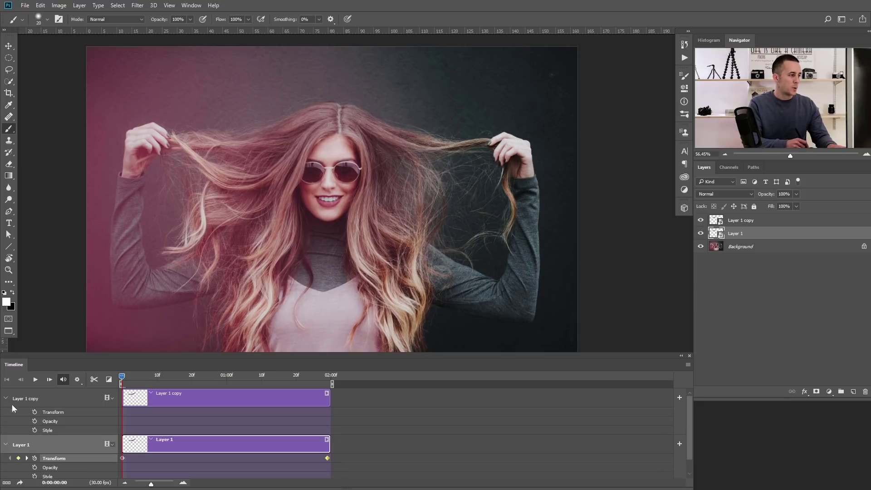
pyautogui.click(35, 412)
pyautogui.moveTo(123, 383); pyautogui.dragTo(327, 377)
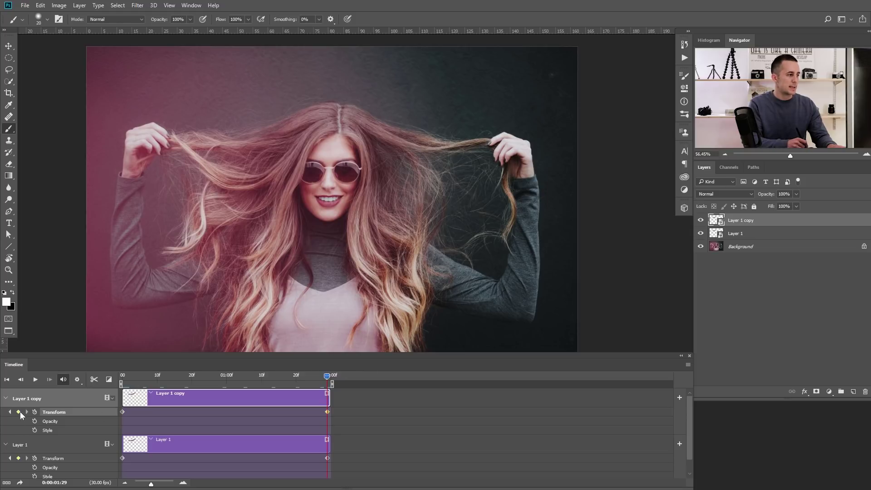
# Stretch Layer 1 copy slightly outward from its left edge at the 1:29 keyframe.
pyautogui.hotkey('ctrl', 't')
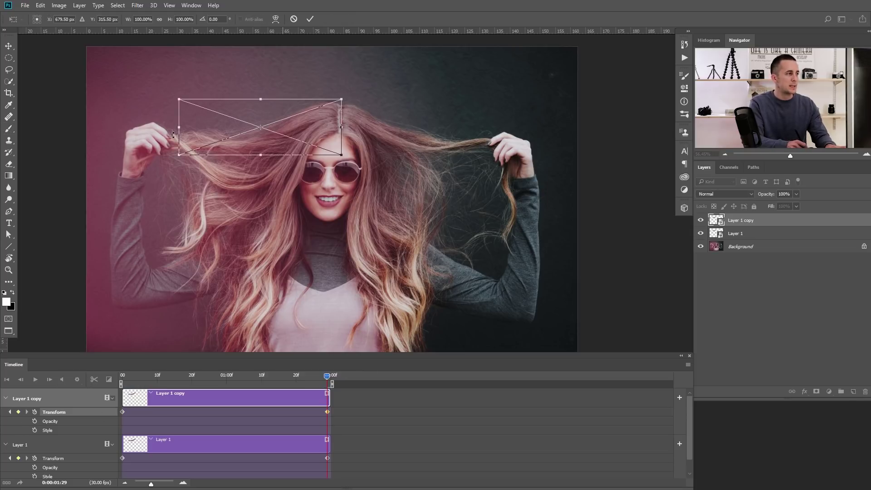
pyautogui.moveTo(180, 128); pyautogui.dragTo(167, 129)
pyautogui.press('Return')
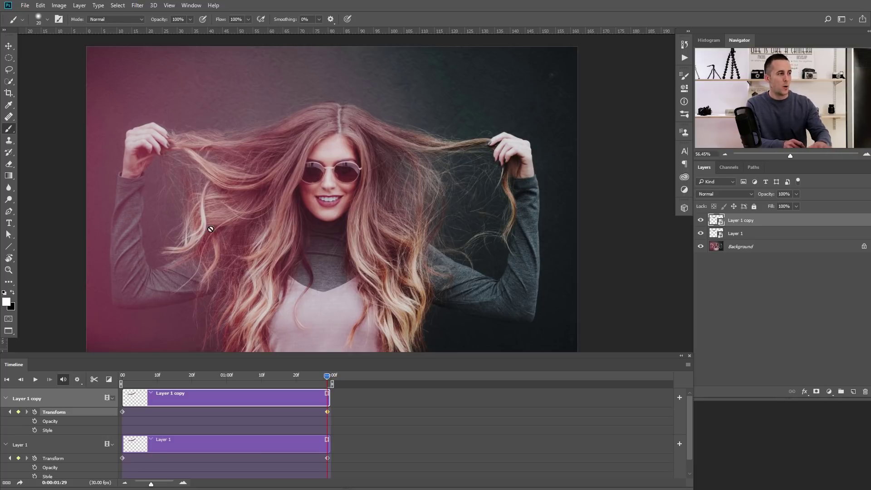
# Apply 1-second Fade transitions to the start of the Layer 1 clip and the end of the Layer 1 copy clip.
pyautogui.click(109, 381)
pyautogui.moveTo(142, 377); pyautogui.dragTo(155, 445)
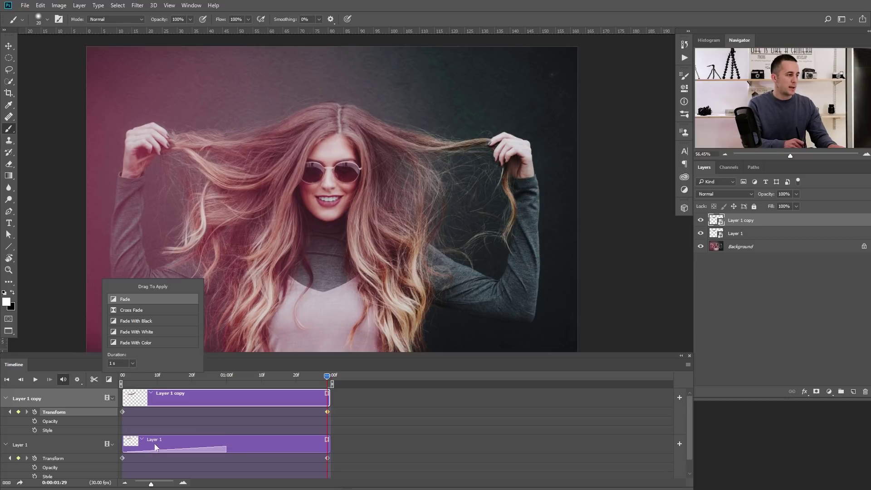
pyautogui.moveTo(149, 308); pyautogui.dragTo(319, 407)
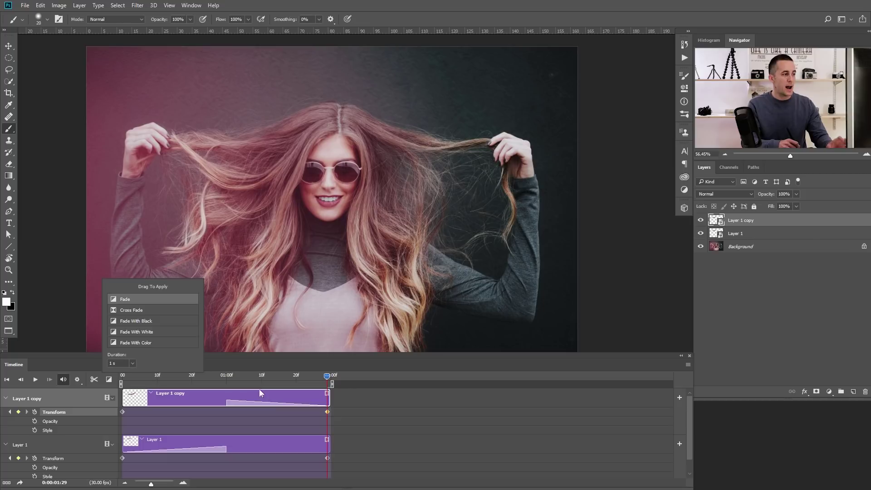
pyautogui.click(252, 364)
# Preview the strand animation, and group Layer 1 with Layer 1 copy.
pyautogui.press('space')
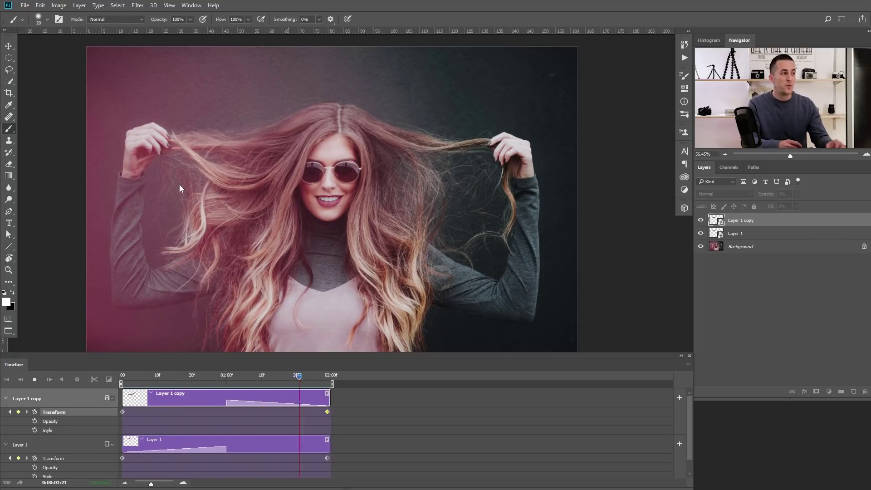
pyautogui.press('space')
pyautogui.keyDown('shift'); pyautogui.click(753, 227); pyautogui.keyUp('shift')
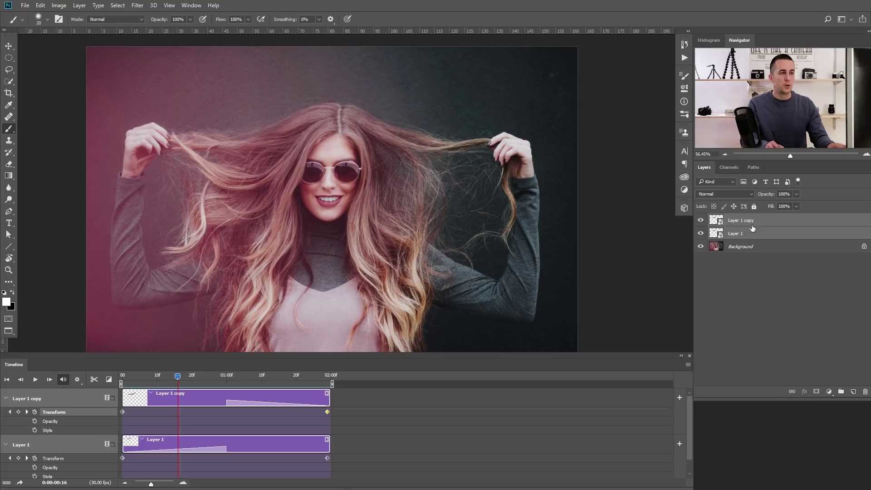
pyautogui.hotkey('ctrl', 'g')
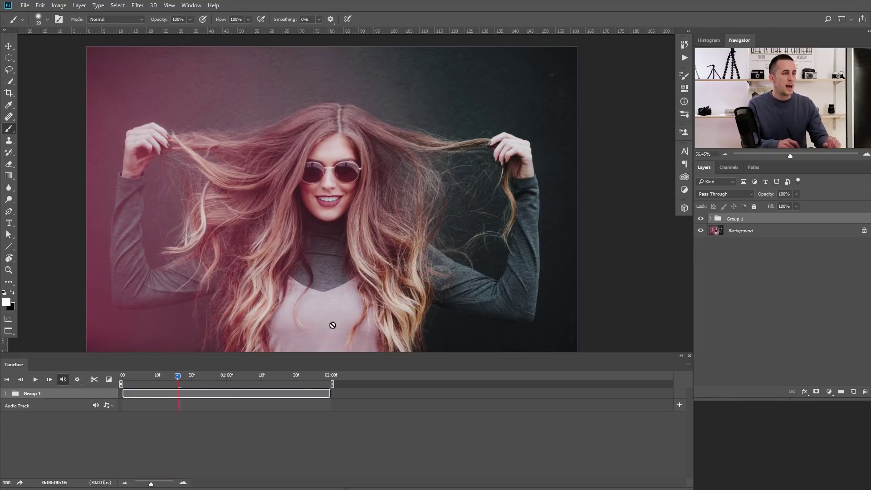
# On the Background layer, paint a Quick Mask over the curved strand running from the hair parting to the hand on the pink side.
pyautogui.click(726, 233)
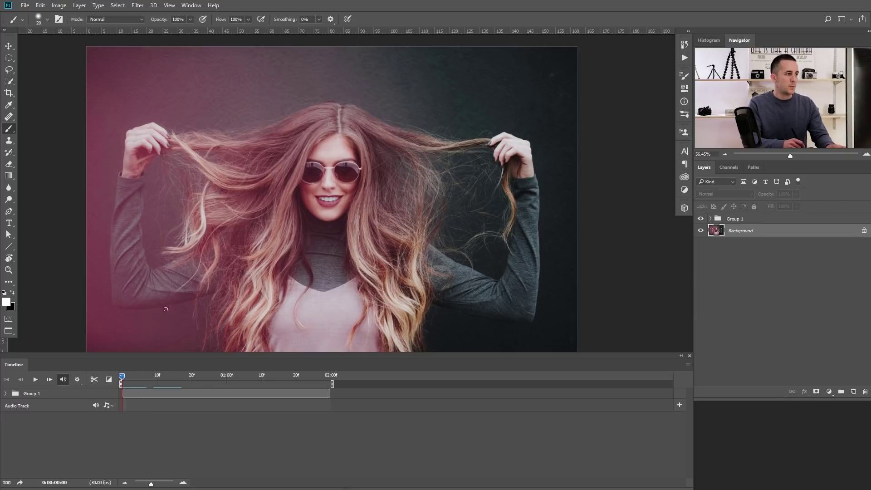
pyautogui.moveTo(244, 165); pyautogui.dragTo(331, 153)
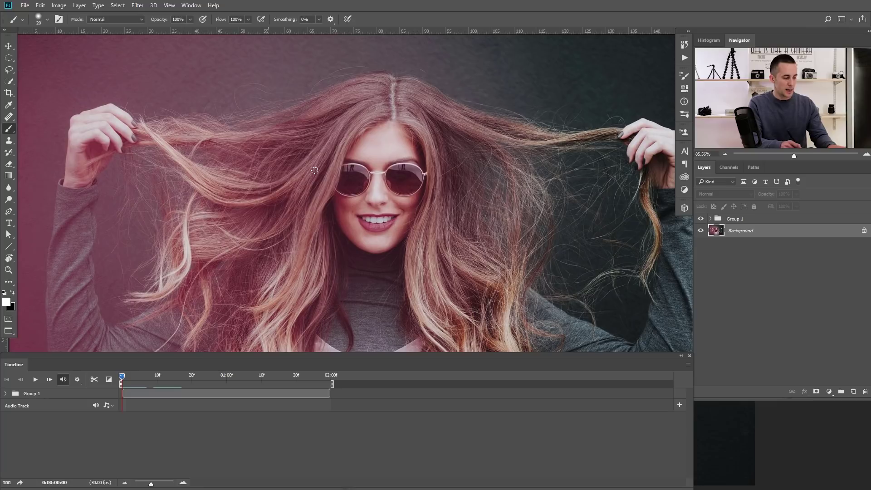
pyautogui.press('d')
pyautogui.press('q')
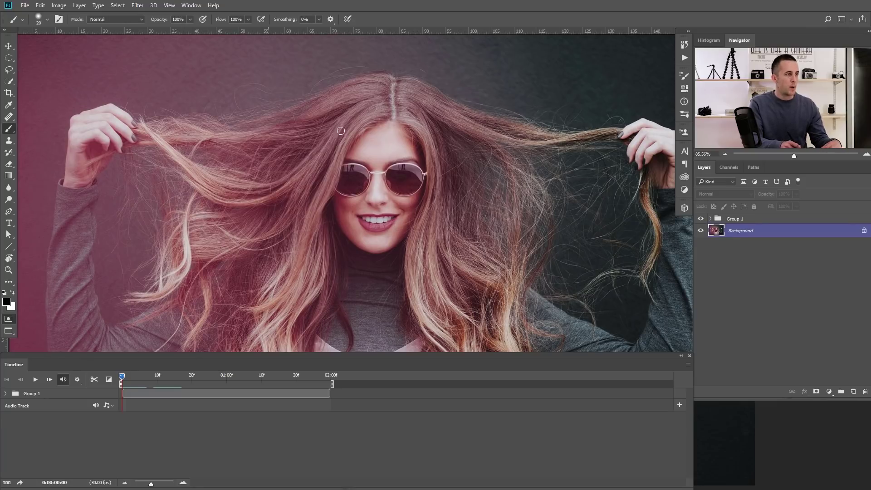
pyautogui.moveTo(380, 102)
pyautogui.mouseDown()
pyautogui.moveTo(349, 119)
pyautogui.moveTo(312, 167)
pyautogui.mouseUp()
pyautogui.moveTo(384, 104)
pyautogui.mouseDown()
pyautogui.moveTo(291, 181)
pyautogui.moveTo(245, 193)
pyautogui.mouseUp()
pyautogui.moveTo(203, 171)
pyautogui.mouseDown()
pyautogui.moveTo(266, 189)
pyautogui.moveTo(231, 188)
pyautogui.moveTo(193, 172)
pyautogui.mouseUp()
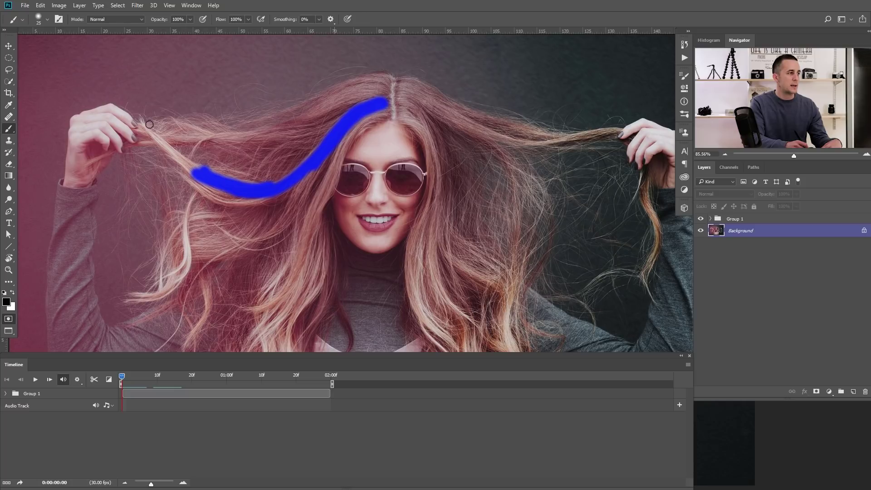
pyautogui.moveTo(151, 133); pyautogui.dragTo(215, 191)
pyautogui.moveTo(159, 138)
pyautogui.mouseDown()
pyautogui.moveTo(206, 172)
pyautogui.moveTo(173, 154)
pyautogui.moveTo(186, 174)
pyautogui.moveTo(176, 161)
pyautogui.moveTo(227, 192)
pyautogui.moveTo(184, 173)
pyautogui.moveTo(213, 194)
pyautogui.moveTo(267, 200)
pyautogui.moveTo(289, 193)
pyautogui.moveTo(229, 197)
pyautogui.moveTo(282, 185)
pyautogui.mouseUp()
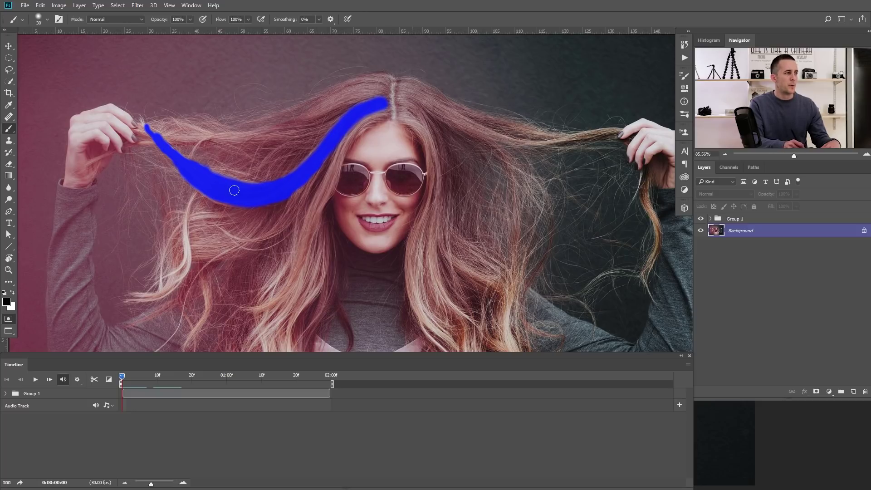
pyautogui.press('[')
pyautogui.scroll(-3, 294, 191)
pyautogui.moveTo(294, 192); pyautogui.dragTo(257, 167)
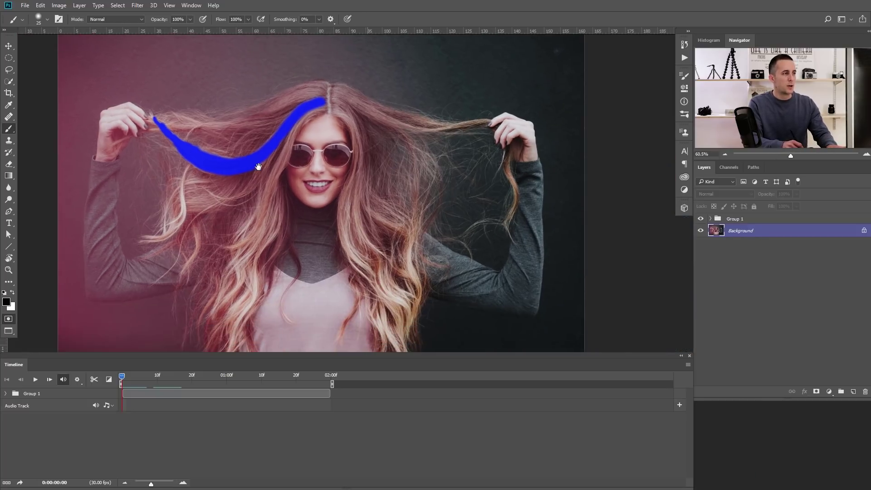
pyautogui.scroll(-3, 272, 169)
# Turn the mask into a selection of the strand, copy it to a new layer, and duplicate that layer.
pyautogui.press('q')
pyautogui.press('x')
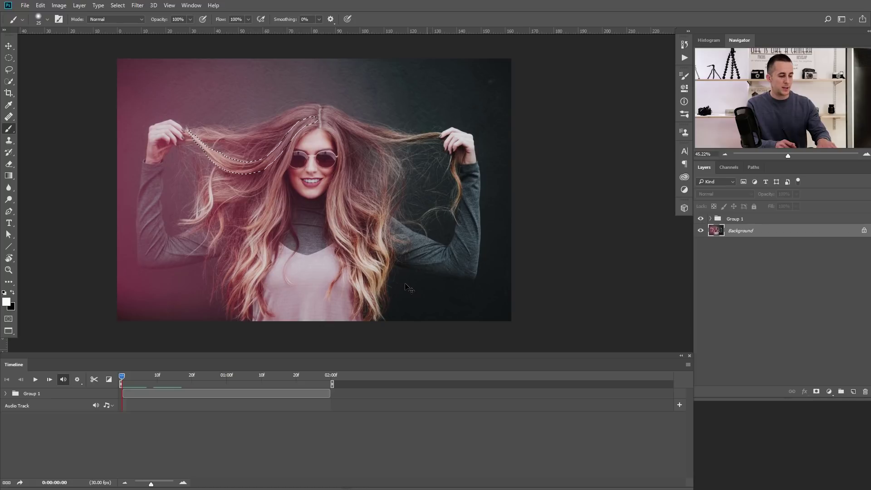
pyautogui.hotkey('ctrl', 'j')
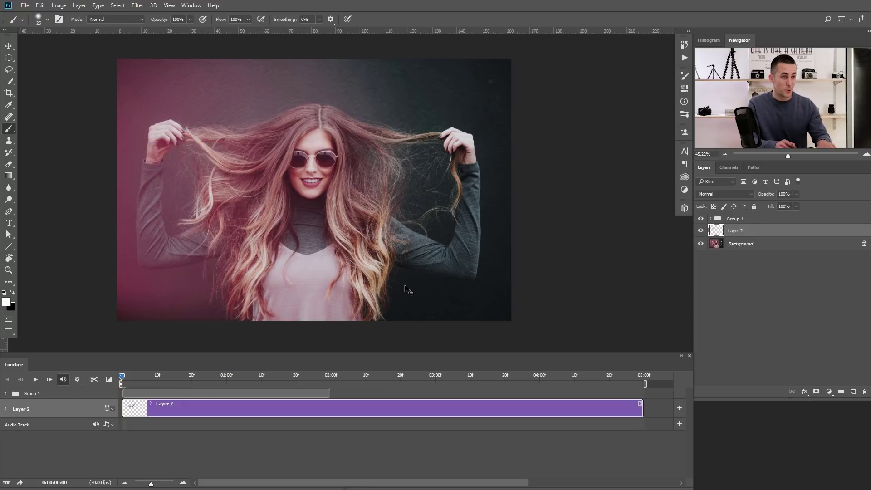
pyautogui.hotkey('ctrl', 'j')
# Convert Layer 2 copy and Layer 2 to smart objects, and trim both clips to end at 2:00.
pyautogui.rightClick(743, 219)
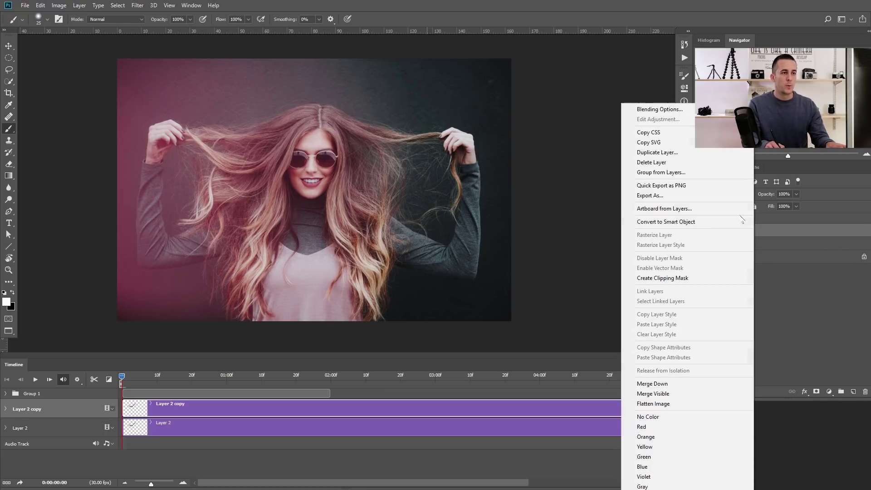
pyautogui.click(694, 223)
pyautogui.rightClick(764, 246)
pyautogui.click(722, 222)
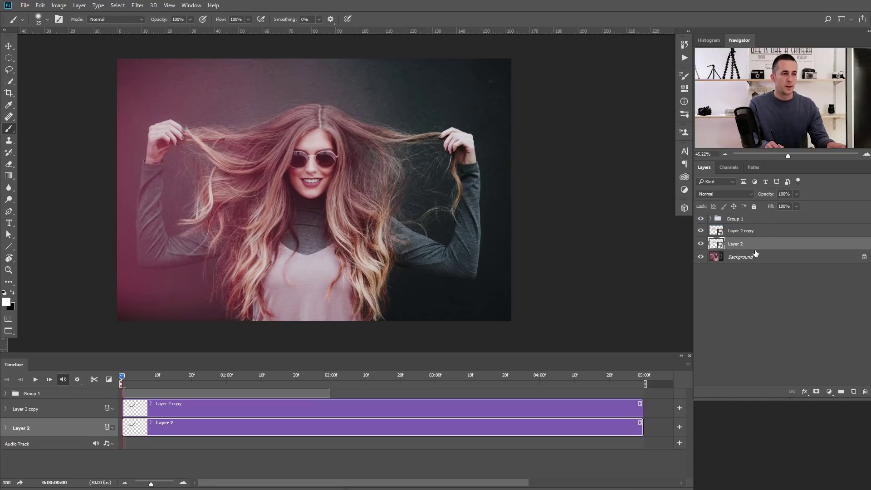
pyautogui.moveTo(614, 409); pyautogui.dragTo(330, 410)
pyautogui.moveTo(644, 427); pyautogui.dragTo(330, 427)
# Add Transform keyframes to Layer 2 at the clip's start and at 1:29, with Layer 2 copy hidden.
pyautogui.click(151, 423)
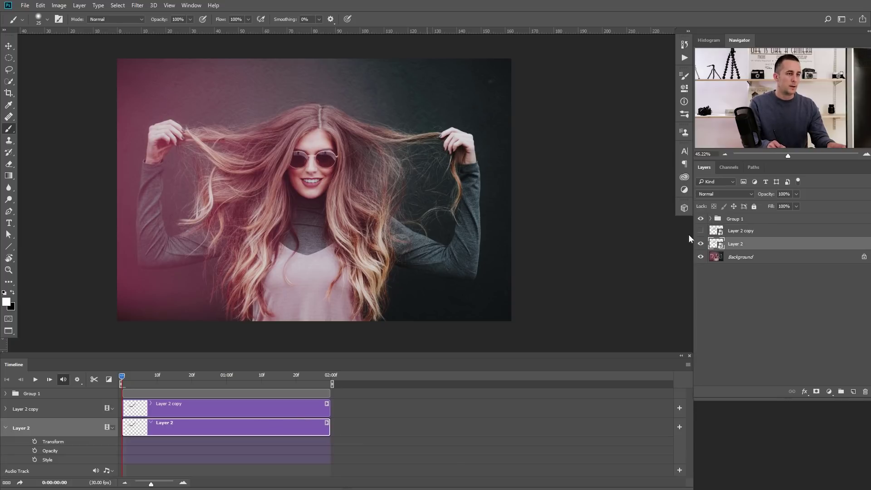
pyautogui.click(34, 442)
pyautogui.moveTo(123, 383); pyautogui.dragTo(326, 377)
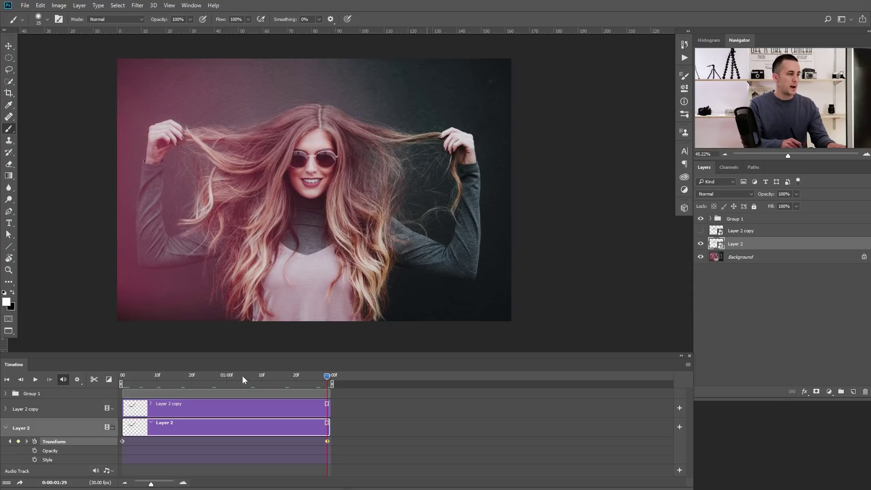
# Shrink Layer 2 from its outer edges to 93.66% width and 84.26% height at the first keyframe.
pyautogui.click(10, 443)
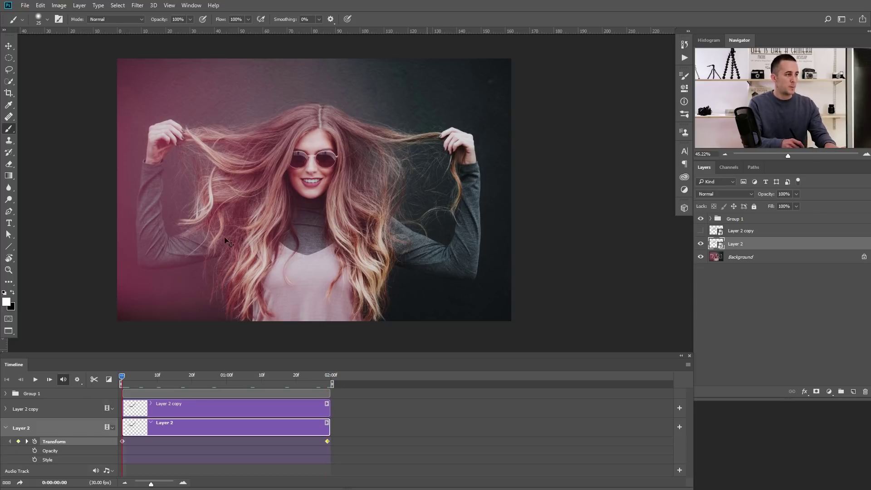
pyautogui.hotkey('ctrl', 't')
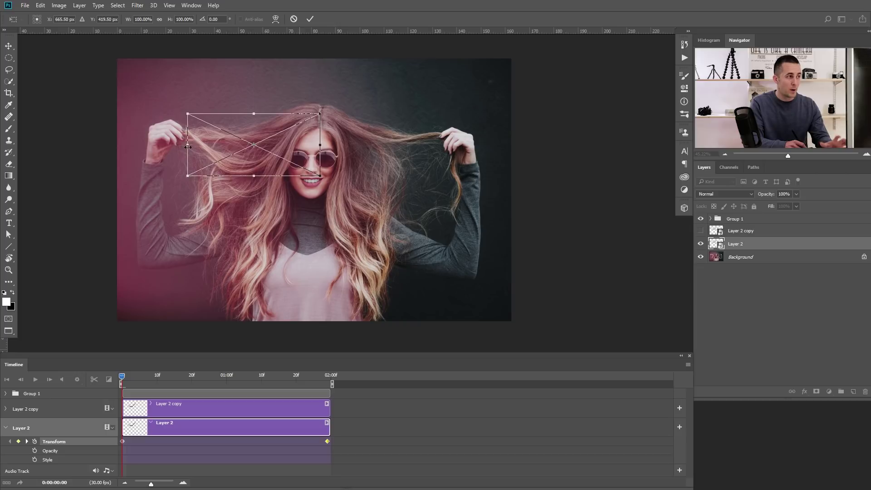
pyautogui.moveTo(185, 112); pyautogui.dragTo(191, 121)
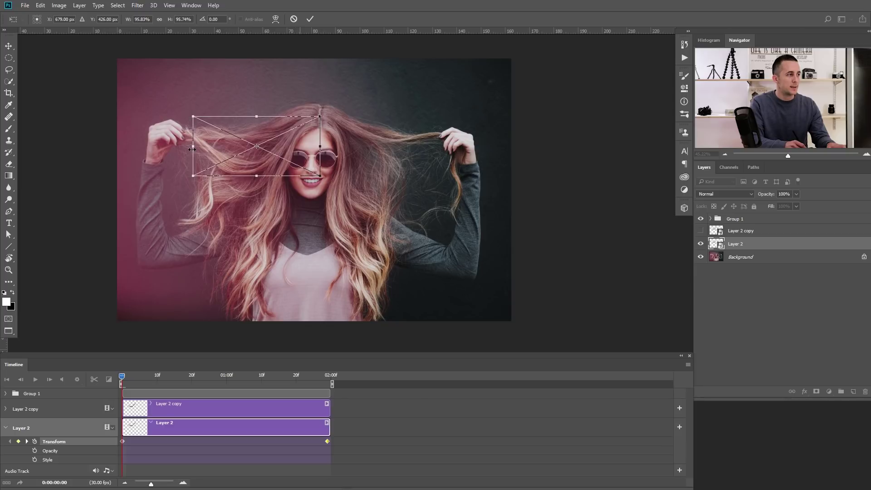
pyautogui.moveTo(196, 174); pyautogui.dragTo(196, 174)
pyautogui.moveTo(194, 119); pyautogui.dragTo(196, 147)
pyautogui.moveTo(258, 119); pyautogui.dragTo(258, 125)
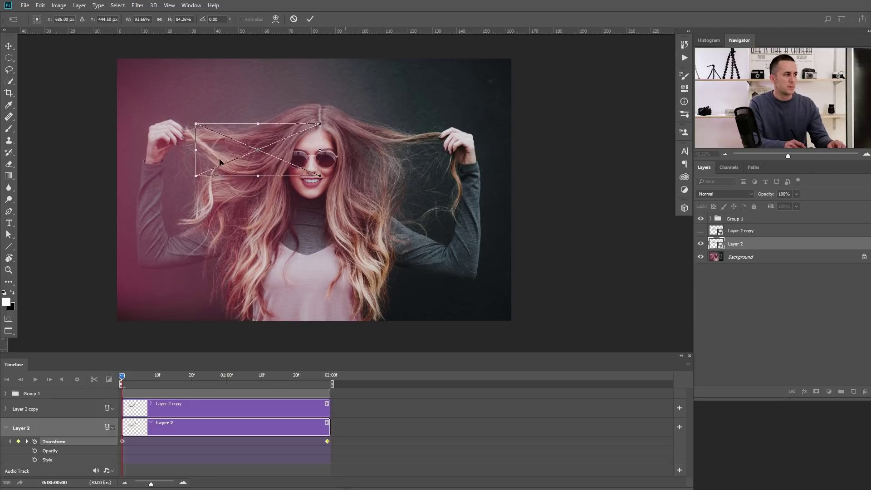
pyautogui.press('Return')
pyautogui.press('b')
# Add Transform keyframes to Layer 2 copy at the clip's start and at 1:29.
pyautogui.moveTo(122, 376); pyautogui.dragTo(8, 417)
pyautogui.click(5, 409)
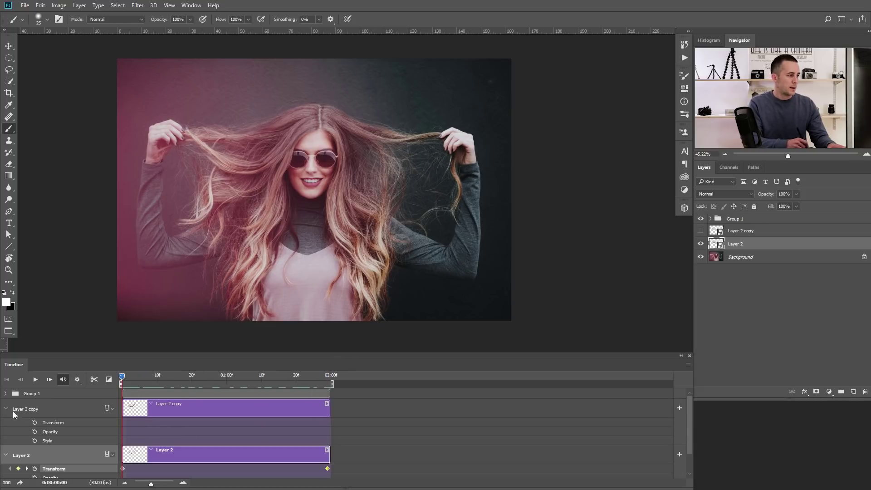
pyautogui.click(37, 423)
pyautogui.moveTo(124, 379); pyautogui.dragTo(376, 366)
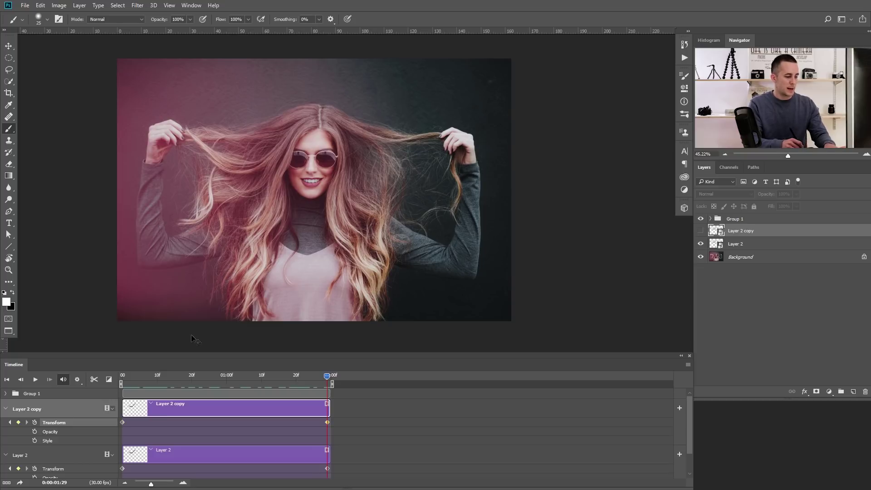
# Show Layer 2 copy and stretch it slightly outward from its upper-left corner and left edge at the 1:29 keyframe.
pyautogui.click(700, 231)
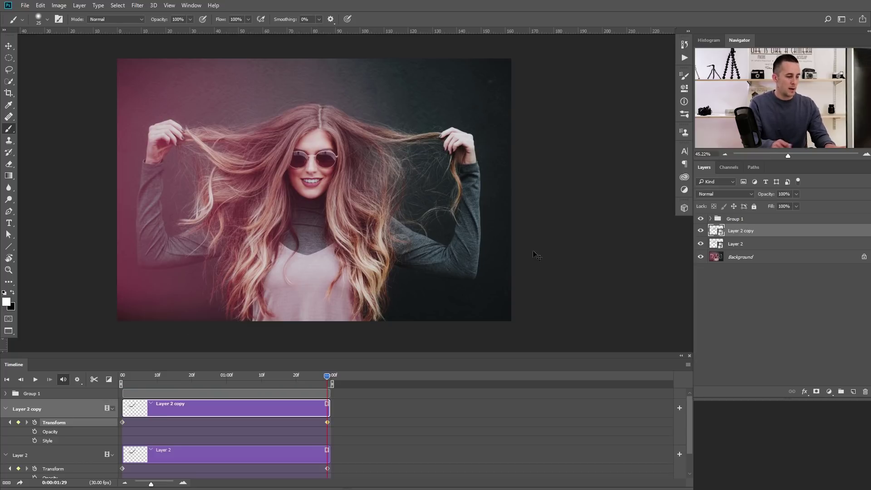
pyautogui.hotkey('ctrl', 't')
pyautogui.moveTo(183, 113); pyautogui.dragTo(181, 110)
pyautogui.moveTo(179, 144); pyautogui.dragTo(177, 146)
pyautogui.press('Return')
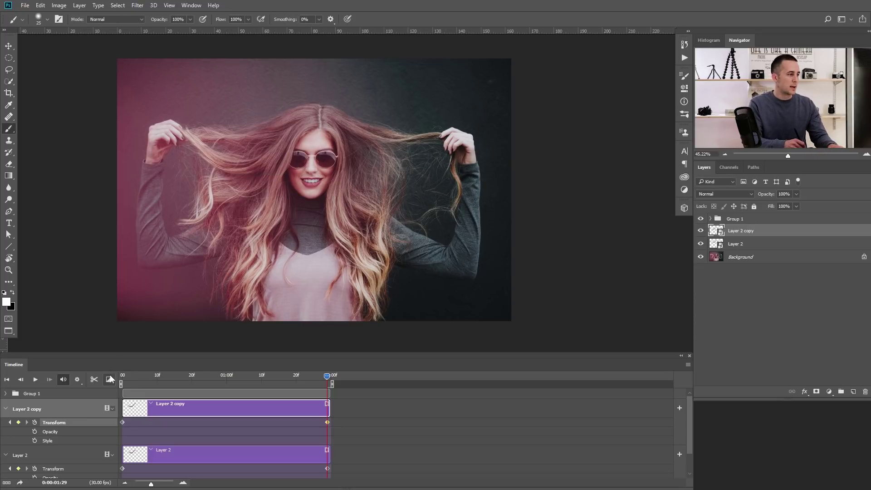
# Apply 1-second Fade transitions to the start of the Layer 2 clip and the end of the Layer 2 copy clip.
pyautogui.click(110, 379)
pyautogui.moveTo(149, 408); pyautogui.dragTo(150, 453)
pyautogui.moveTo(139, 300); pyautogui.dragTo(297, 407)
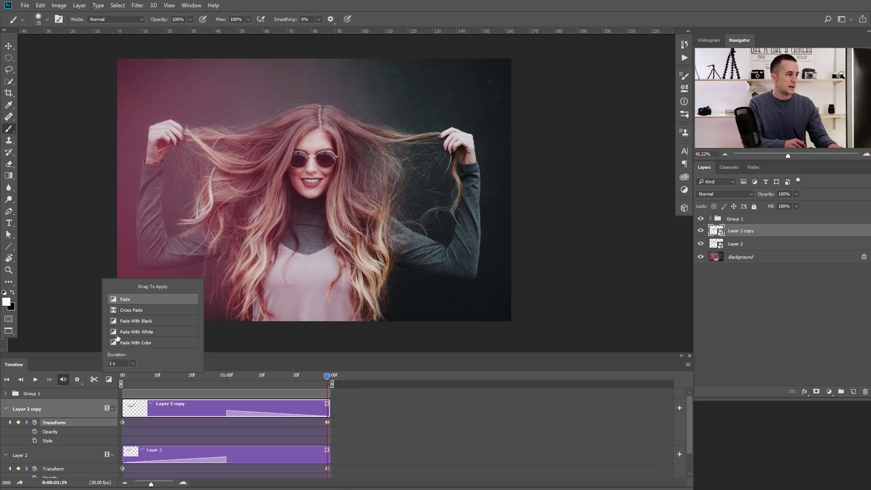
# Return to the clip's start, and group Layer 2 with Layer 2 copy.
pyautogui.click(123, 375)
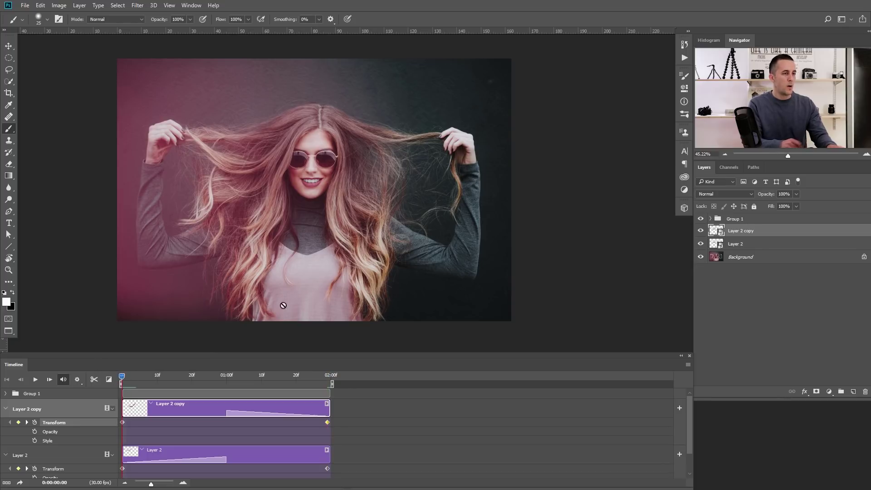
pyautogui.keyDown('shift'); pyautogui.click(757, 246); pyautogui.keyUp('shift')
pyautogui.hotkey('ctrl', 'g')
# Play back the animation at full view and close up to check how both strands move.
pyautogui.press('space')
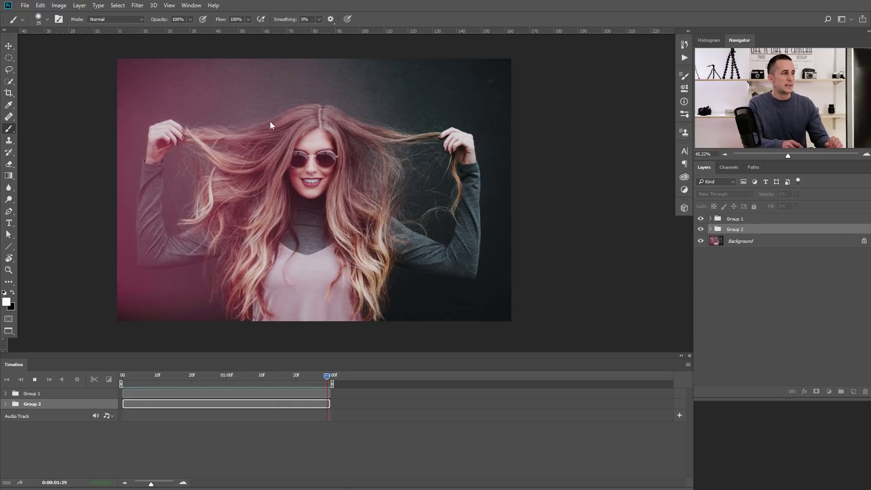
pyautogui.press('space')
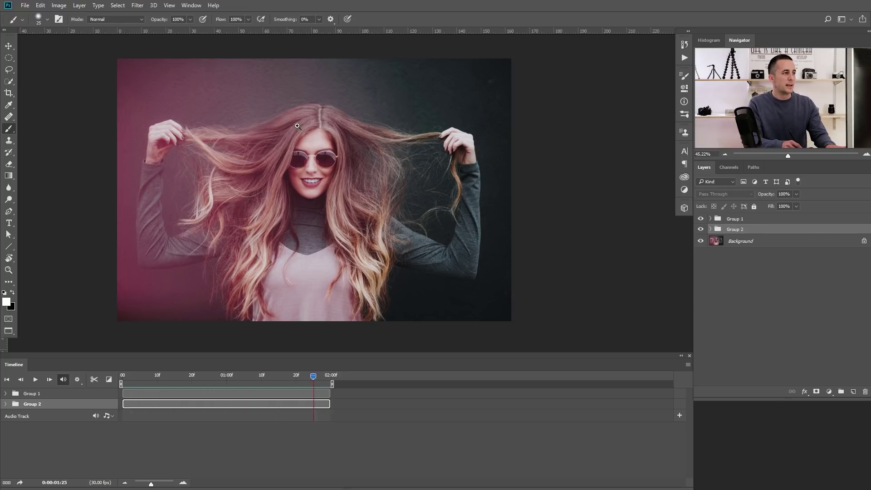
pyautogui.click(297, 126)
pyautogui.press('space')
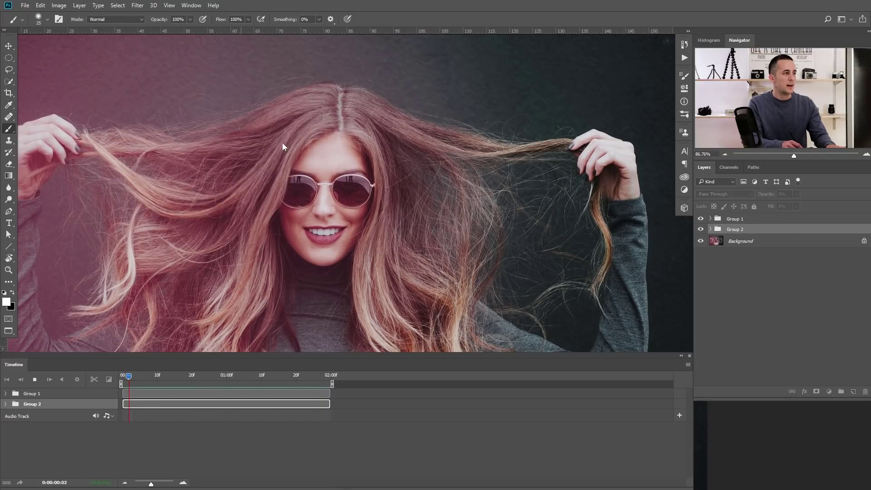
pyautogui.press('space')
pyautogui.hotkey('ctrl', '0')
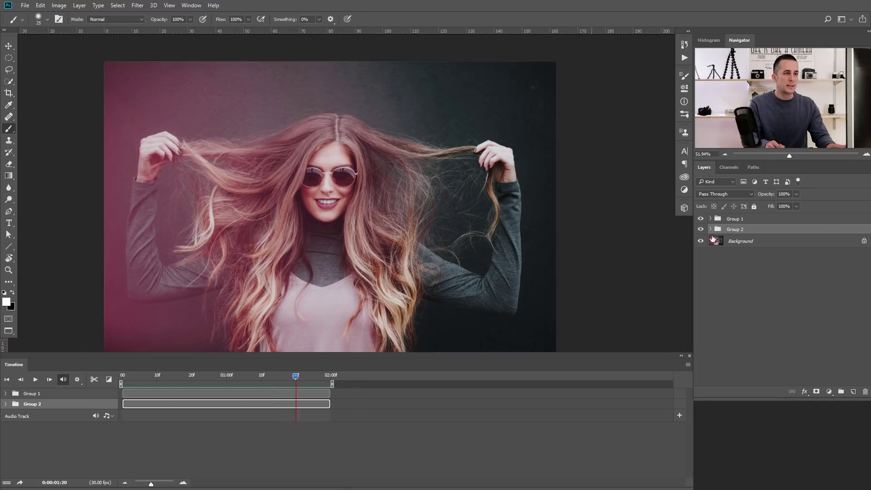
# On the Background layer, start a Quick Mask with a narrow band from the parting down along the face beside the sunglasses.
pyautogui.click(733, 243)
pyautogui.press('d')
pyautogui.press('q')
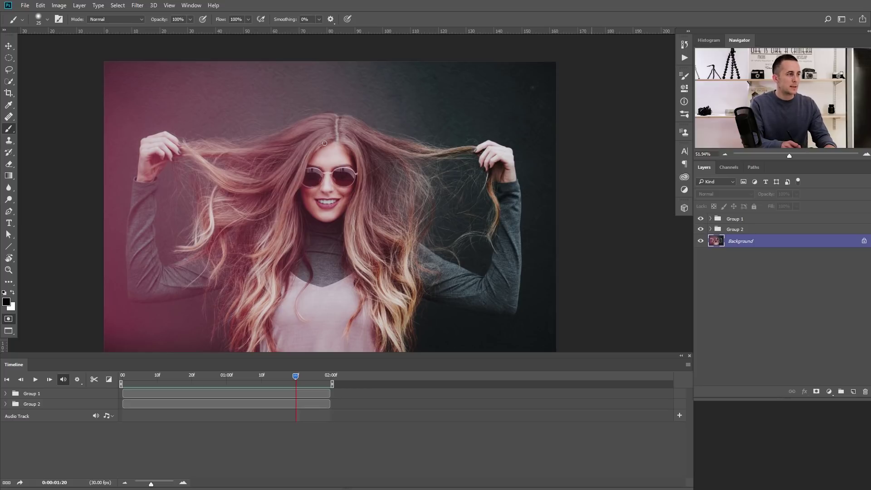
pyautogui.moveTo(307, 149)
pyautogui.mouseDown()
pyautogui.moveTo(353, 93)
pyautogui.moveTo(335, 105)
pyautogui.moveTo(362, 91)
pyautogui.moveTo(348, 96)
pyautogui.moveTo(312, 137)
pyautogui.moveTo(243, 281)
pyautogui.moveTo(246, 292)
pyautogui.moveTo(248, 204)
pyautogui.mouseUp()
pyautogui.press(']')
pyautogui.press(']')
pyautogui.press(']')
pyautogui.press(']')
pyautogui.press(']')
pyautogui.press(']')
pyautogui.moveTo(290, 126); pyautogui.dragTo(266, 206)
pyautogui.press('[')
pyautogui.press('[')
pyautogui.press('[')
pyautogui.press('[')
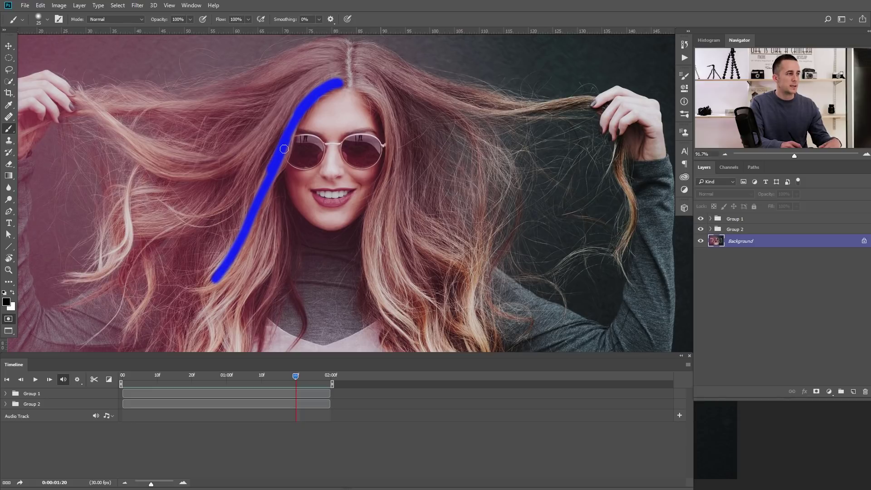
# Widen the Quick Mask with a larger brush to cover the whole lock beside the face down to its tips.
pyautogui.press(']')
pyautogui.press(']')
pyautogui.press(']')
pyautogui.press(']')
pyautogui.press(']')
pyautogui.press(']')
pyautogui.moveTo(269, 194); pyautogui.dragTo(264, 256)
pyautogui.moveTo(256, 230); pyautogui.dragTo(263, 164)
pyautogui.moveTo(276, 124)
pyautogui.mouseDown()
pyautogui.moveTo(268, 214)
pyautogui.moveTo(239, 268)
pyautogui.moveTo(265, 171)
pyautogui.moveTo(232, 250)
pyautogui.moveTo(265, 163)
pyautogui.moveTo(242, 210)
pyautogui.moveTo(238, 251)
pyautogui.moveTo(243, 233)
pyautogui.moveTo(230, 241)
pyautogui.moveTo(253, 175)
pyautogui.moveTo(256, 129)
pyautogui.moveTo(246, 157)
pyautogui.moveTo(255, 190)
pyautogui.moveTo(257, 178)
pyautogui.moveTo(228, 230)
pyautogui.moveTo(245, 171)
pyautogui.moveTo(224, 251)
pyautogui.moveTo(236, 182)
pyautogui.moveTo(227, 194)
pyautogui.moveTo(236, 248)
pyautogui.moveTo(262, 159)
pyautogui.moveTo(277, 135)
pyautogui.moveTo(274, 161)
pyautogui.moveTo(310, 58)
pyautogui.mouseUp()
# Refine the Quick Mask with smaller brushes over the lock's edges, lower tip strand and the thin curl falling across the chest.
pyautogui.press('[')
pyautogui.press('[')
pyautogui.press('[')
pyautogui.press('[')
pyautogui.press('[')
pyautogui.press('[')
pyautogui.moveTo(270, 185); pyautogui.dragTo(284, 255)
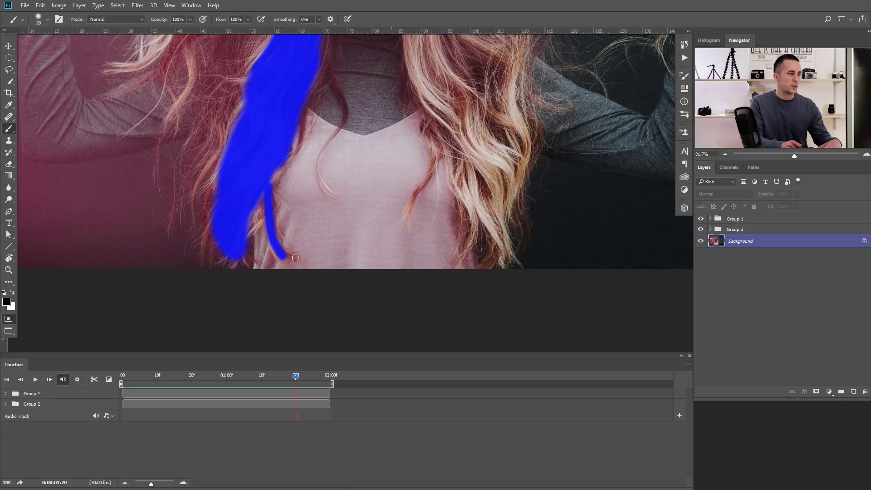
pyautogui.moveTo(261, 197); pyautogui.dragTo(254, 219)
pyautogui.press(']')
pyautogui.press(']')
pyautogui.press(']')
pyautogui.moveTo(277, 178)
pyautogui.mouseDown()
pyautogui.moveTo(295, 128)
pyautogui.moveTo(255, 129)
pyautogui.mouseUp()
pyautogui.moveTo(303, 98)
pyautogui.mouseDown()
pyautogui.moveTo(264, 192)
pyautogui.moveTo(312, 193)
pyautogui.moveTo(302, 141)
pyautogui.moveTo(287, 194)
pyautogui.mouseUp()
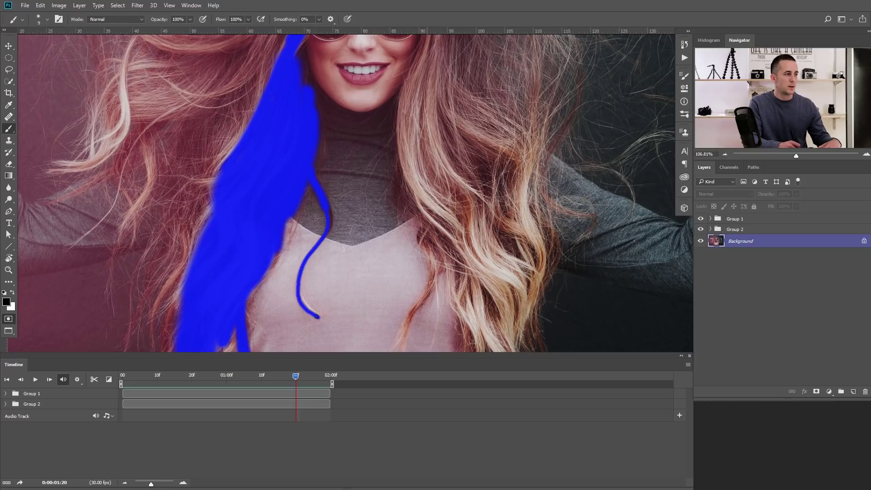
# Turn the Quick Mask into a selection and put two copies of the selected lock on new layers above the Background.
pyautogui.scroll(-5, 280, 199)
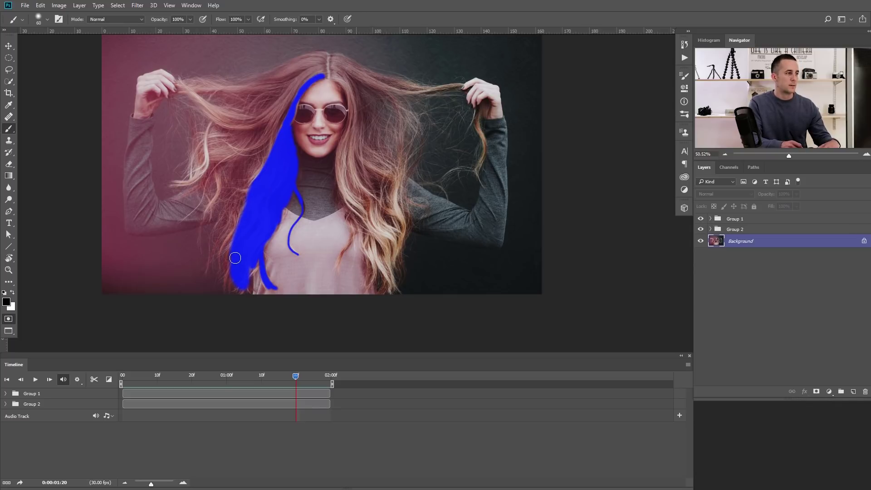
pyautogui.press('q')
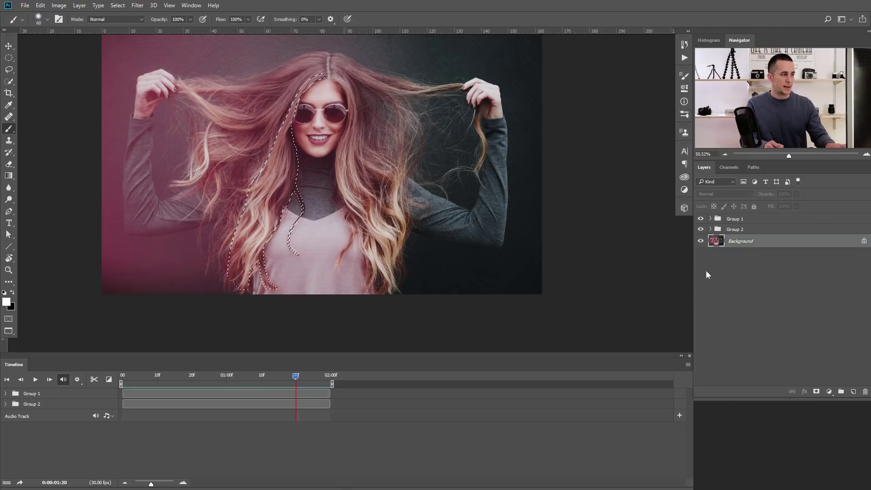
pyautogui.hotkey('ctrl', 'alt', 'shift', 'n')
pyautogui.hotkey('ctrl', 'j')
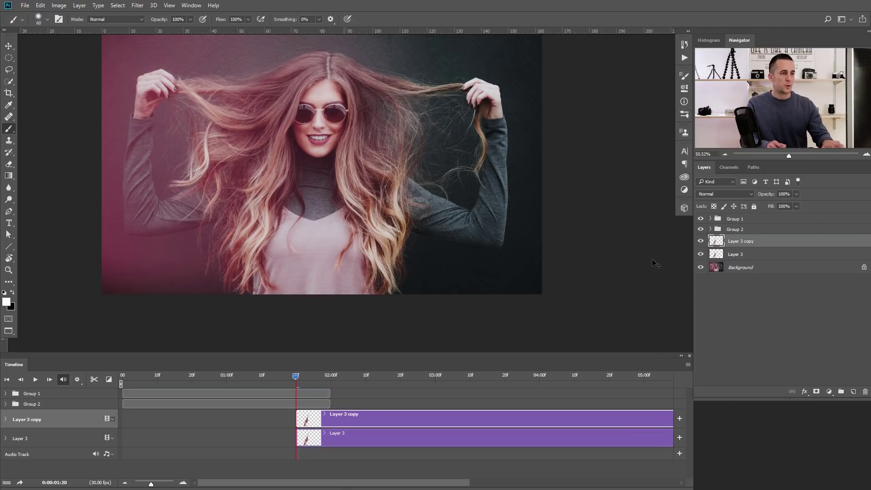
# Convert Layer 3 copy and Layer 3 to Smart Objects.
pyautogui.rightClick(761, 242)
pyautogui.click(715, 223)
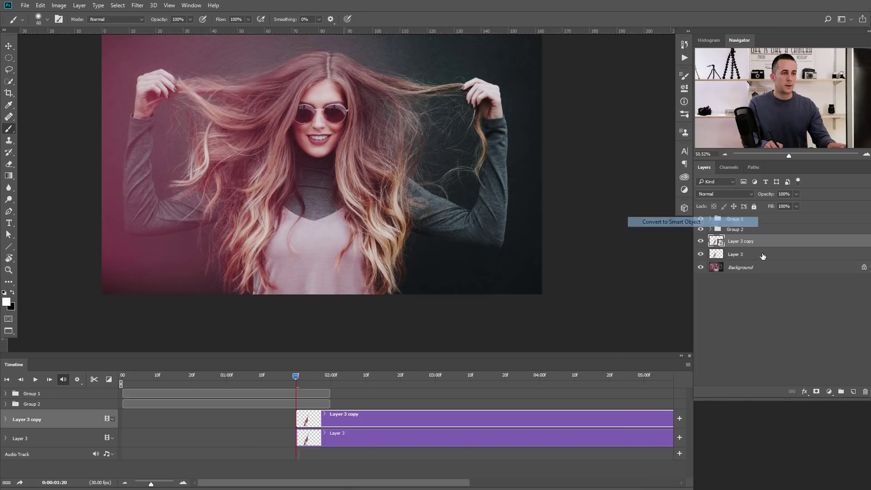
pyautogui.rightClick(764, 255)
pyautogui.click(717, 223)
# Move the Layer 3 and Layer 3 copy clips to the timeline start and trim both to end at 02:00.
pyautogui.moveTo(636, 409); pyautogui.dragTo(286, 444)
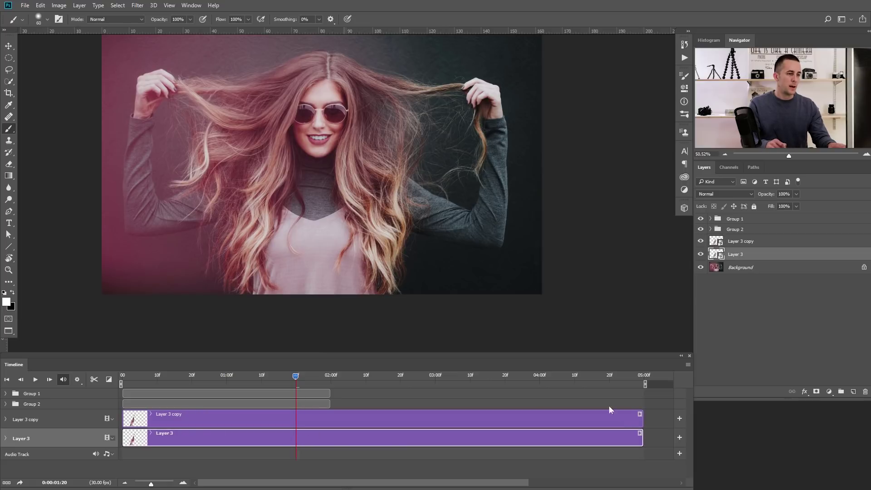
pyautogui.moveTo(641, 416); pyautogui.dragTo(330, 415)
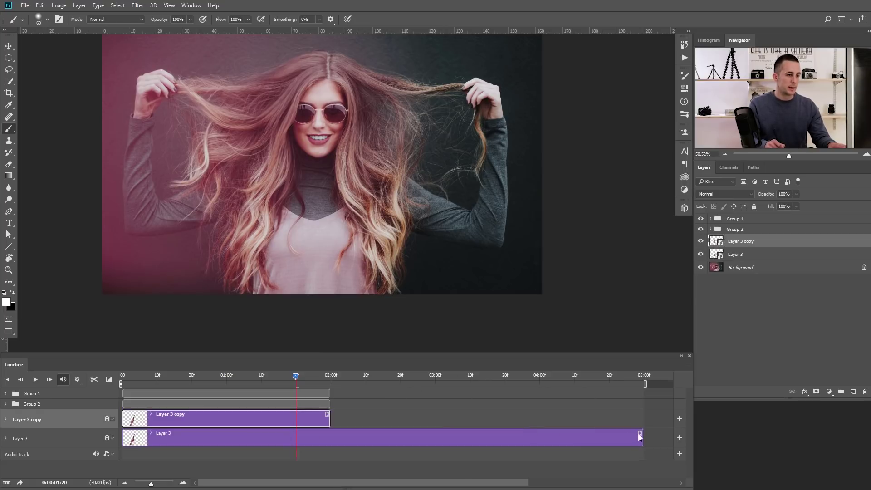
pyautogui.moveTo(642, 436); pyautogui.dragTo(330, 436)
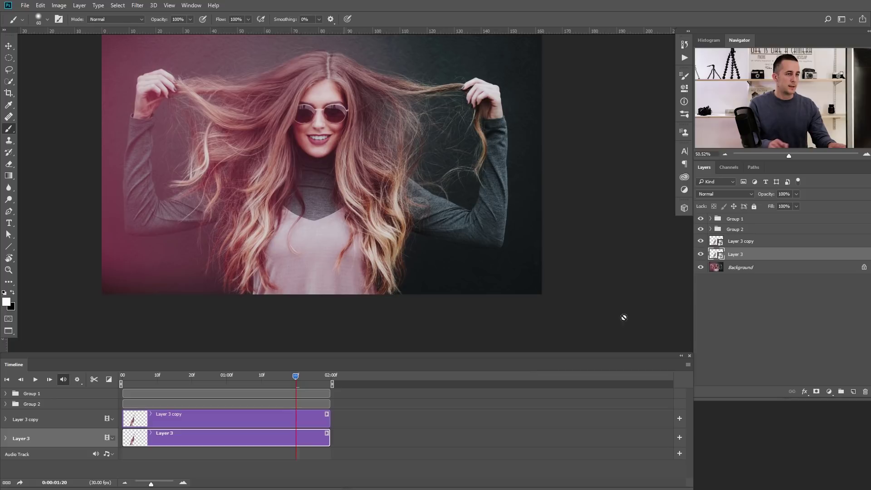
# Hide Layer 3 copy and add Transform keyframes to Layer 3 at the first frame and at 01:29.
pyautogui.click(701, 241)
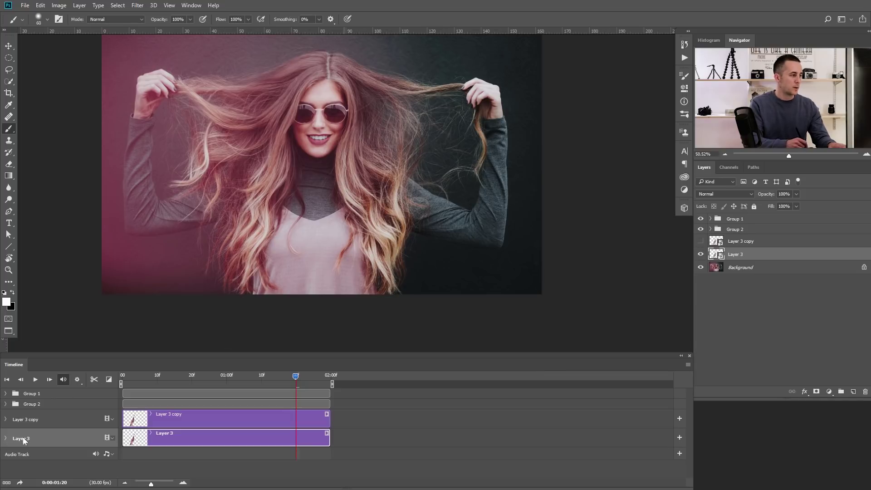
pyautogui.click(6, 439)
pyautogui.click(121, 382)
pyautogui.click(35, 452)
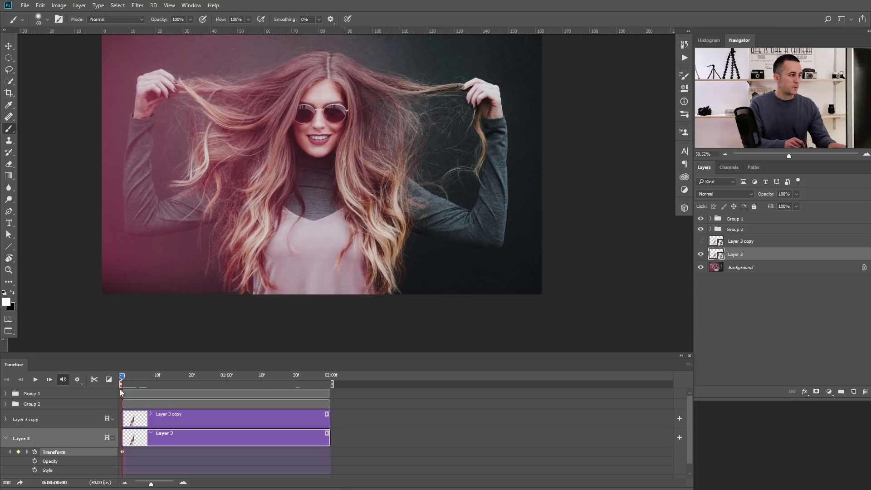
pyautogui.moveTo(133, 377); pyautogui.dragTo(350, 376)
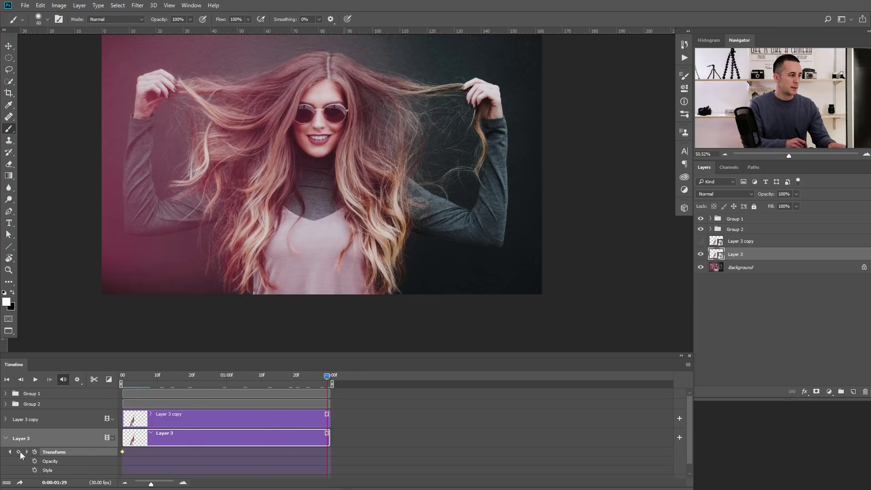
pyautogui.click(9, 452)
# At the first frame, free-transform Layer 3 by pulling its lower-left corner slightly inward and upward.
pyautogui.hotkey('ctrl', 't')
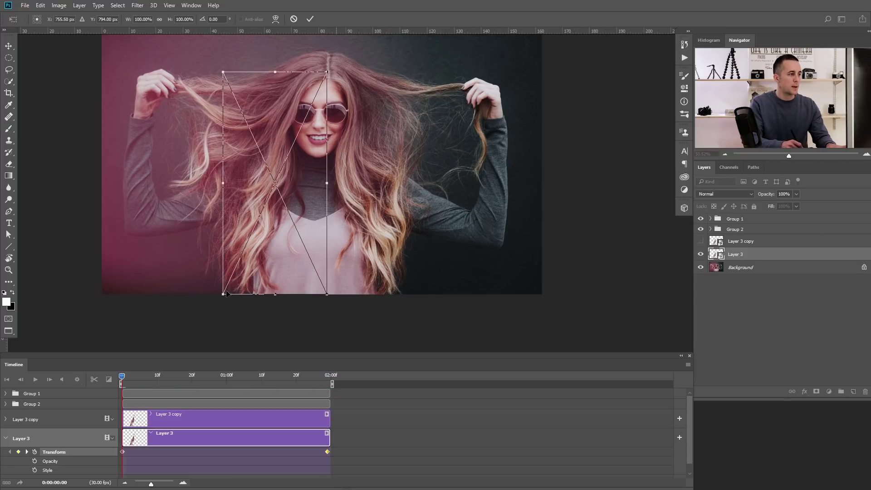
pyautogui.moveTo(223, 294); pyautogui.dragTo(227, 286)
pyautogui.press('Return')
pyautogui.press('b')
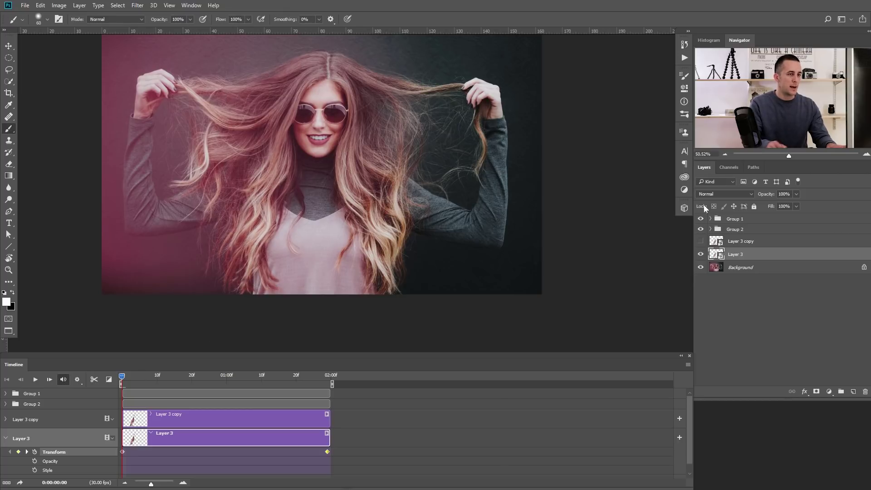
# Show Layer 3 copy and add Transform keyframes to it at the first frame and at 01:29.
pyautogui.click(701, 241)
pyautogui.click(717, 241)
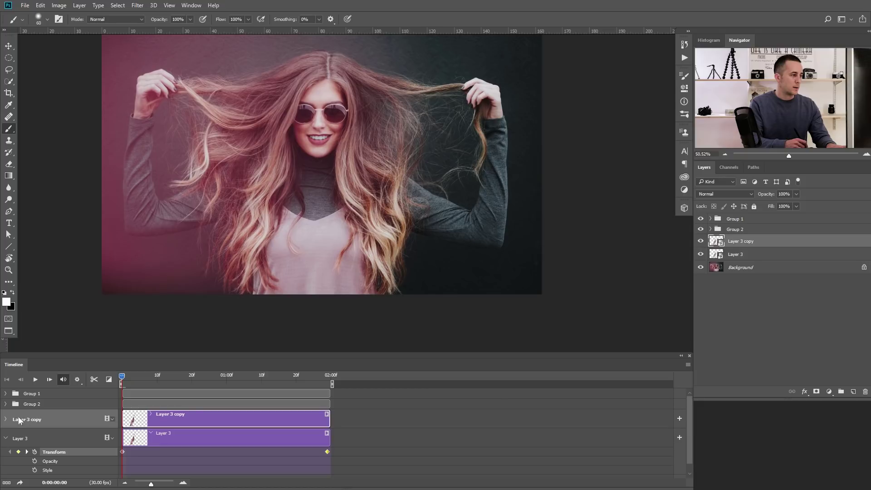
pyautogui.click(15, 422)
pyautogui.click(35, 433)
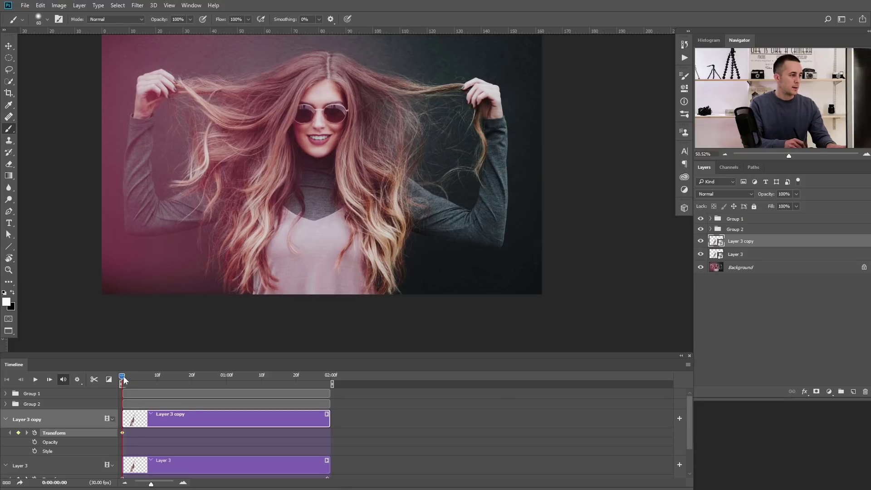
pyautogui.moveTo(135, 377); pyautogui.dragTo(327, 377)
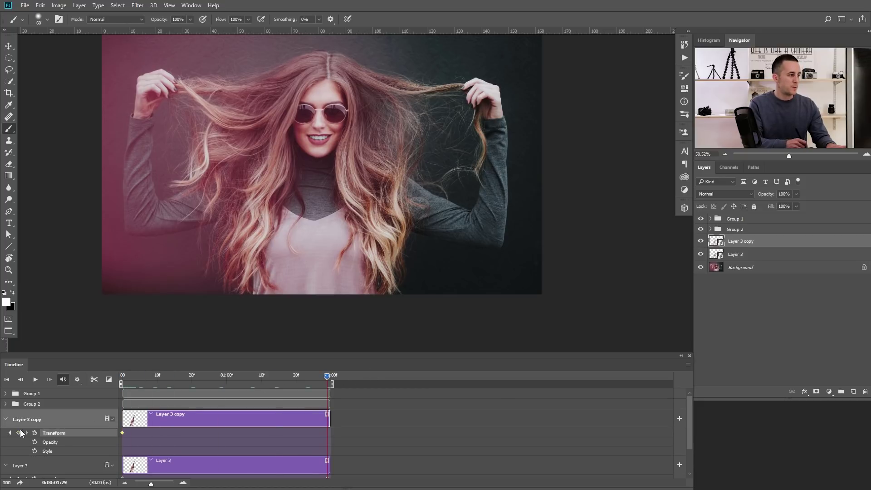
# At 01:29, stretch Layer 3 copy outward from its lower-left corner to 107.03% width and 104.53% height.
pyautogui.hotkey('ctrl', 't')
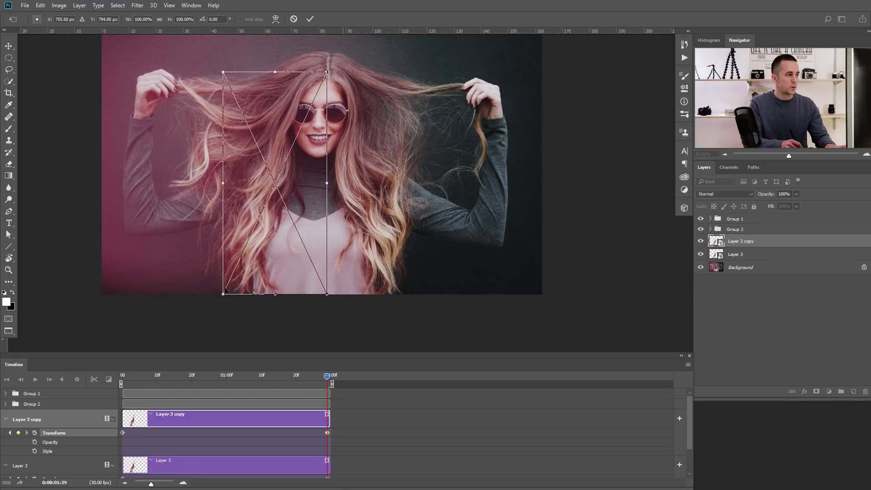
pyautogui.moveTo(220, 297); pyautogui.dragTo(215, 304)
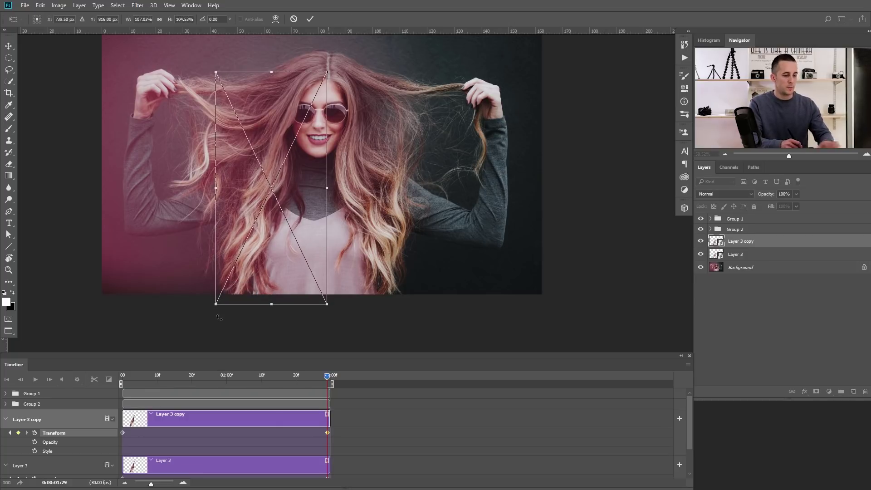
pyautogui.press('Return')
# Apply a 1 s Fade transition to the start of the Layer 3 clip and the end of the Layer 3 copy clip.
pyautogui.click(109, 380)
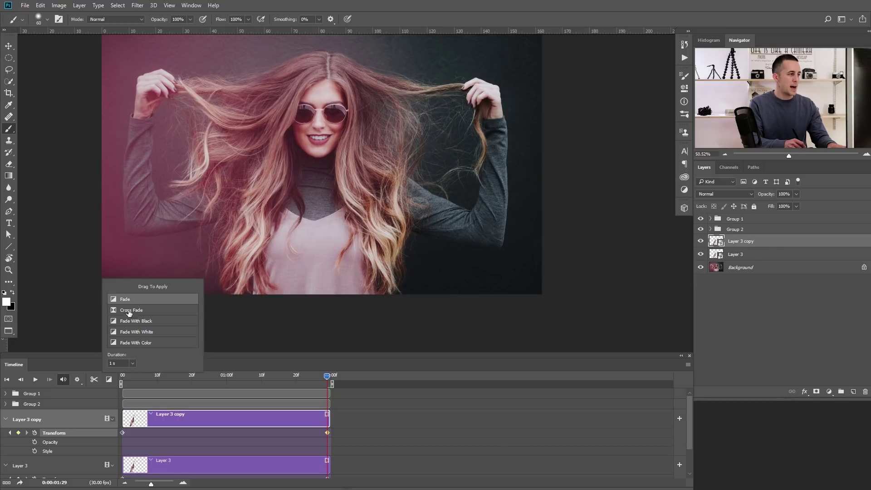
pyautogui.moveTo(137, 414); pyautogui.dragTo(137, 465)
pyautogui.moveTo(254, 379); pyautogui.dragTo(308, 418)
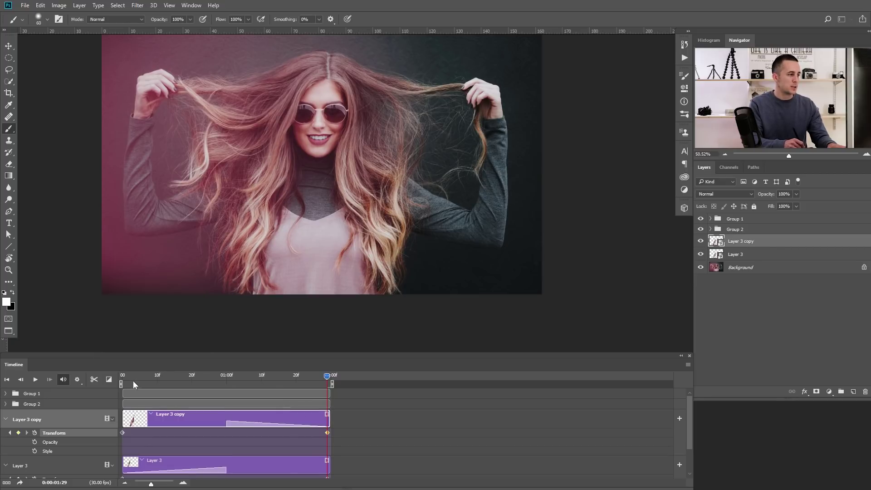
# Play back the animation to check how the lock beside the face moves.
pyautogui.press('space')
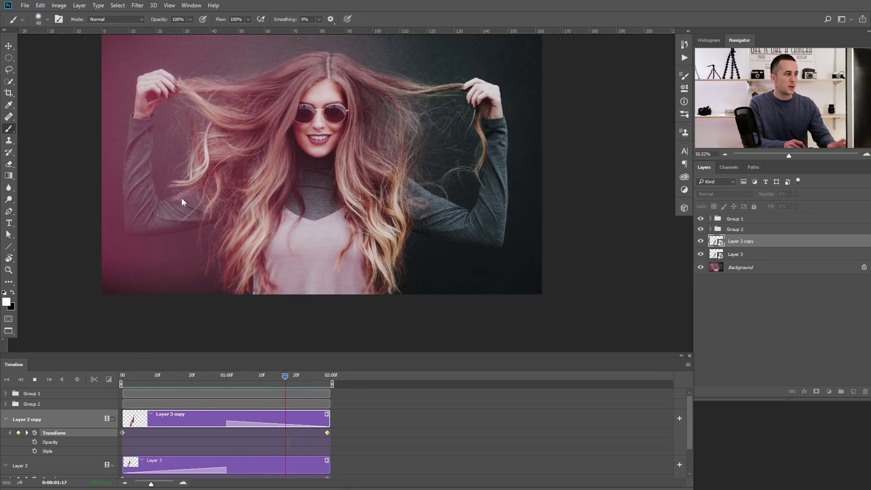
pyautogui.press('space')
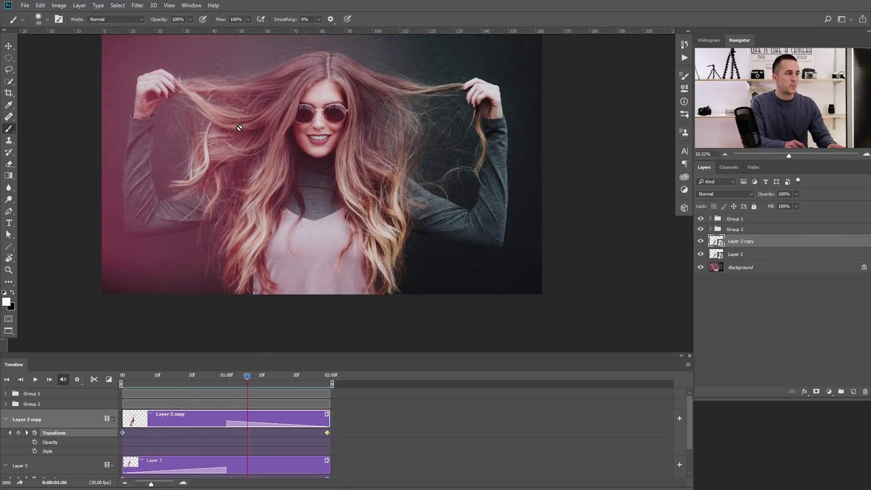
pyautogui.click(515, 238)
pyautogui.click(486, 207)
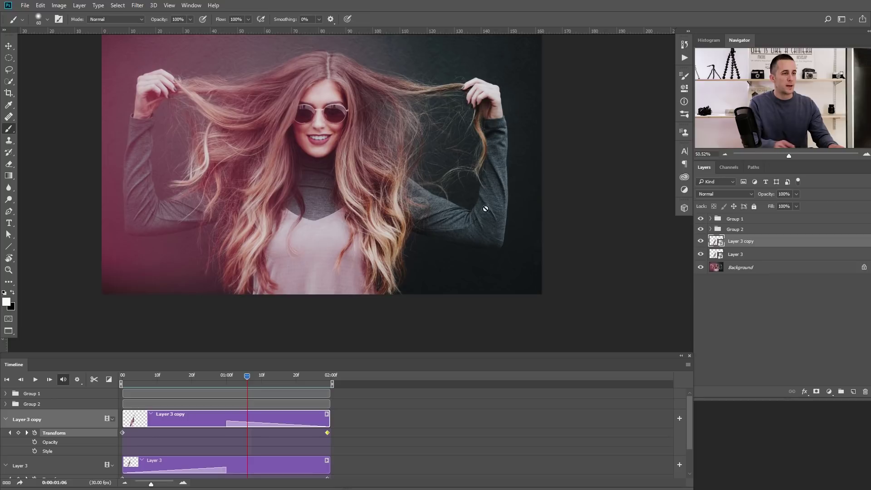
# On the Background layer, paint a Quick Mask over the wavy strands between the pink-lit arm and the face, including their hanging tips.
pyautogui.click(770, 271)
pyautogui.moveTo(246, 374); pyautogui.dragTo(227, 379)
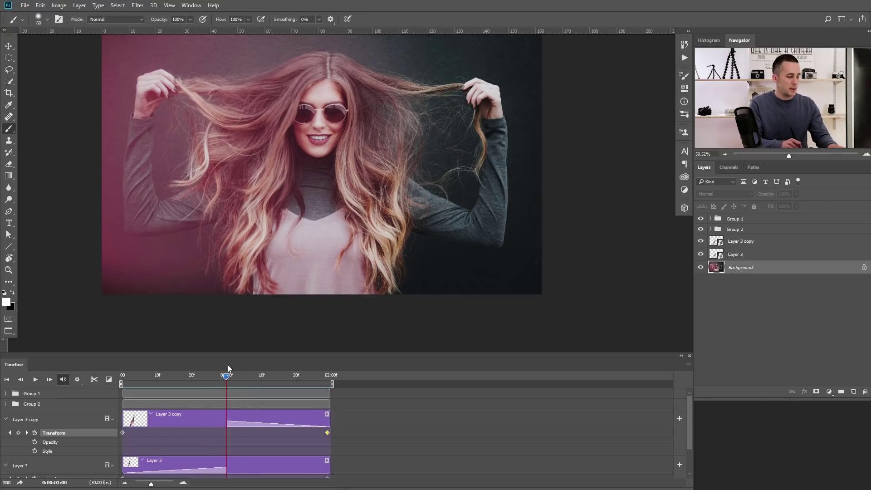
pyautogui.press('q')
pyautogui.moveTo(260, 137)
pyautogui.mouseDown()
pyautogui.moveTo(205, 146)
pyautogui.moveTo(182, 182)
pyautogui.moveTo(218, 181)
pyautogui.mouseUp()
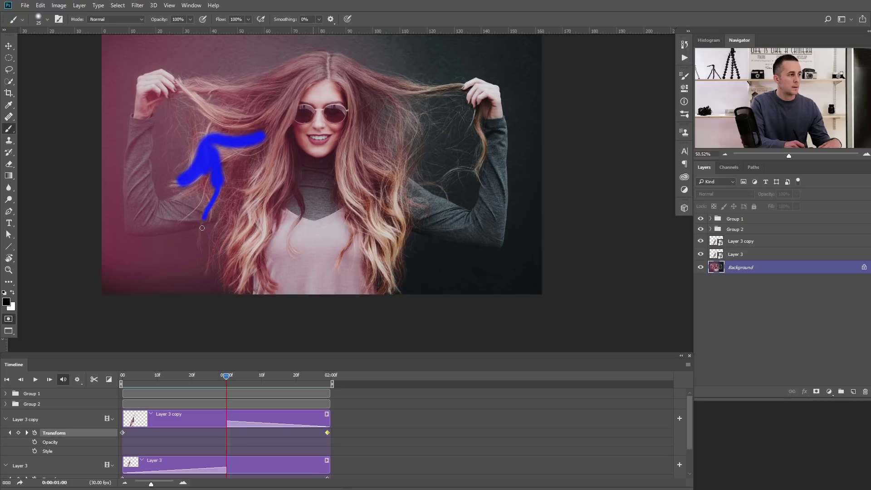
pyautogui.moveTo(221, 168)
pyautogui.mouseDown()
pyautogui.moveTo(261, 146)
pyautogui.moveTo(234, 196)
pyautogui.moveTo(216, 264)
pyautogui.moveTo(229, 187)
pyautogui.moveTo(224, 213)
pyautogui.moveTo(222, 173)
pyautogui.moveTo(228, 161)
pyautogui.moveTo(233, 182)
pyautogui.moveTo(252, 155)
pyautogui.mouseUp()
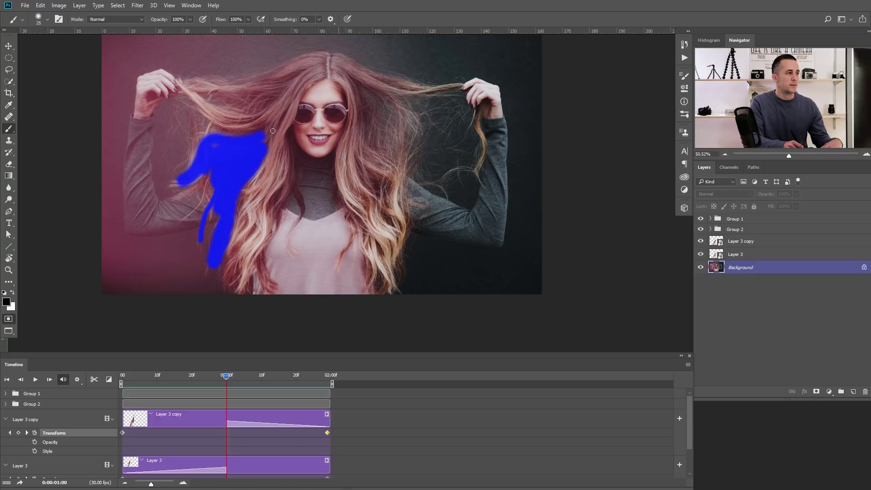
pyautogui.moveTo(229, 380)
pyautogui.mouseDown()
pyautogui.moveTo(253, 373)
pyautogui.moveTo(237, 375)
pyautogui.mouseUp()
pyautogui.press('[')
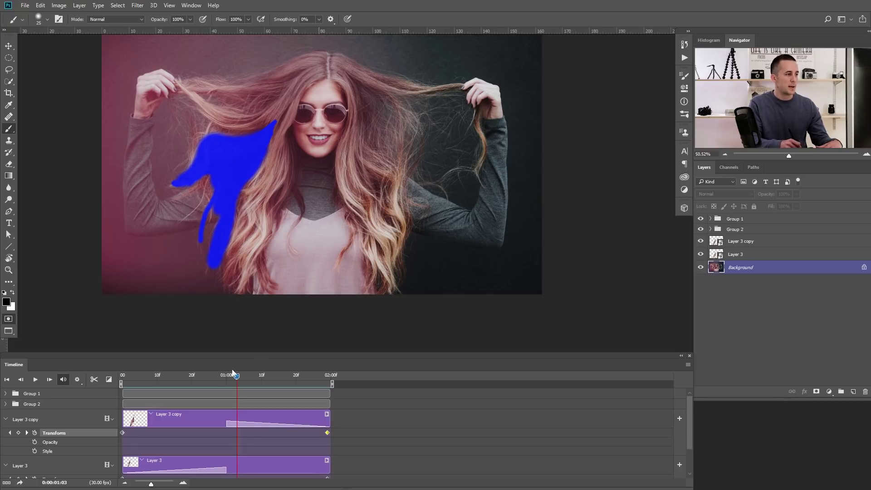
pyautogui.moveTo(236, 377)
pyautogui.mouseDown()
pyautogui.moveTo(253, 379)
pyautogui.moveTo(219, 377)
pyautogui.moveTo(275, 378)
pyautogui.moveTo(208, 384)
pyautogui.moveTo(233, 381)
pyautogui.mouseUp()
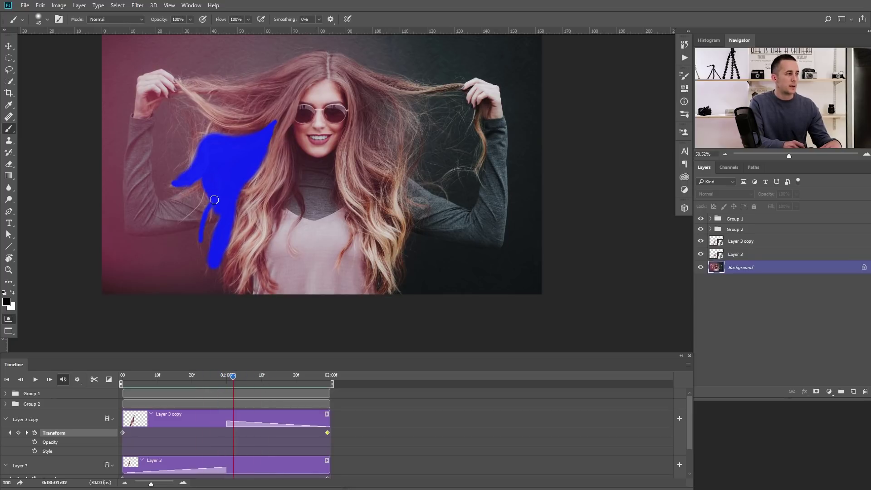
# Turn the Quick Mask into a selection and duplicate the selected wavy strands onto two new layers.
pyautogui.press('q')
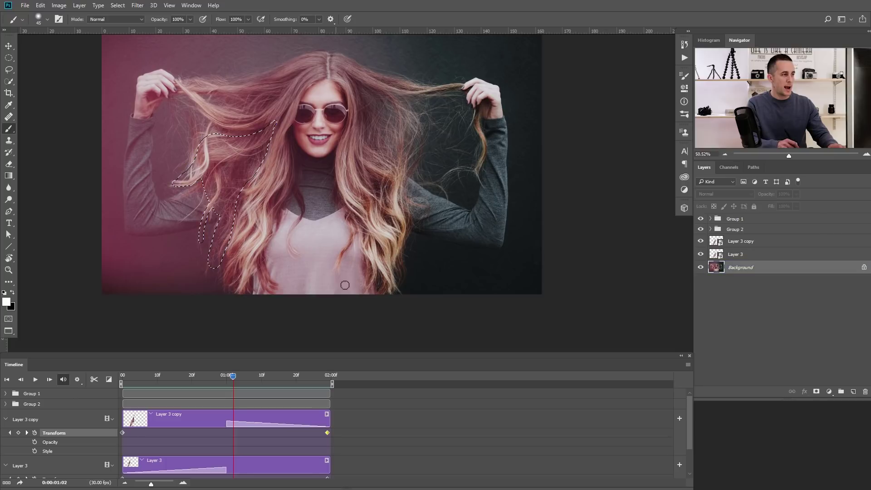
pyautogui.hotkey('ctrl', 'j')
pyautogui.hotkey('ctrl', 'j')
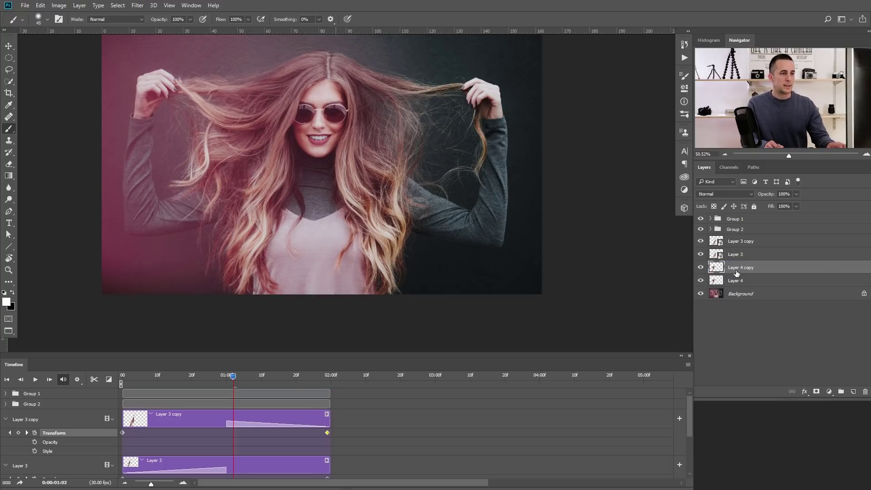
# Group Layer 3 and Layer 3 copy together.
pyautogui.click(750, 253)
pyautogui.keyDown('shift'); pyautogui.click(756, 244); pyautogui.keyUp('shift')
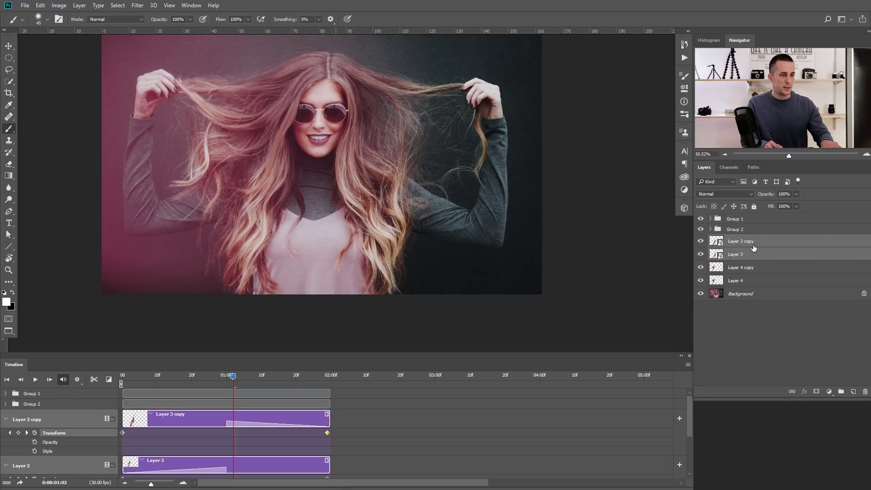
pyautogui.hotkey('ctrl', 'g')
# Convert Layer 4 and Layer 4 copy to Smart Objects.
pyautogui.click(753, 261)
pyautogui.rightClick(759, 247)
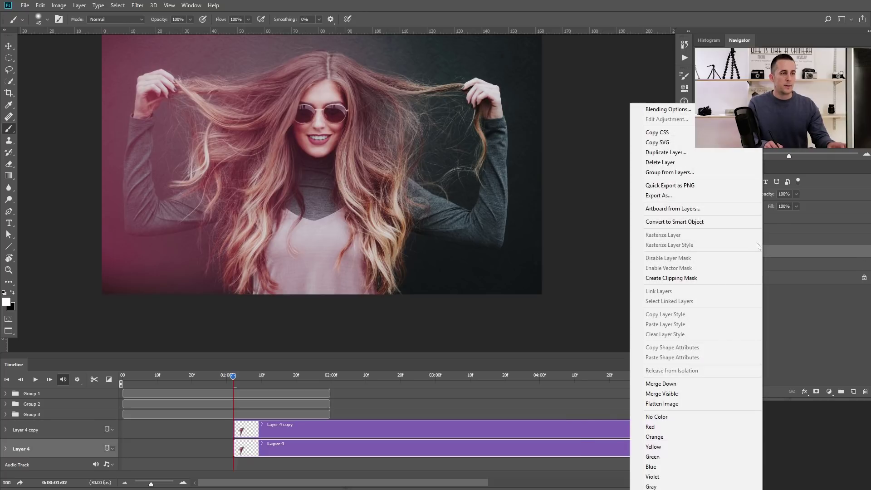
pyautogui.click(755, 264)
pyautogui.rightClick(758, 264)
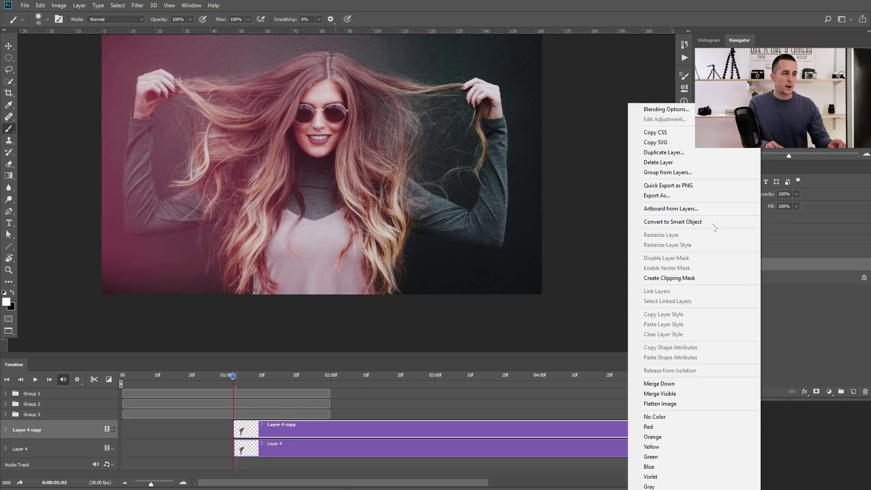
pyautogui.click(715, 224)
# Move the Layer 4 and Layer 4 copy clips to the timeline start and trim both to end at 02:00.
pyautogui.moveTo(419, 429); pyautogui.dragTo(232, 450)
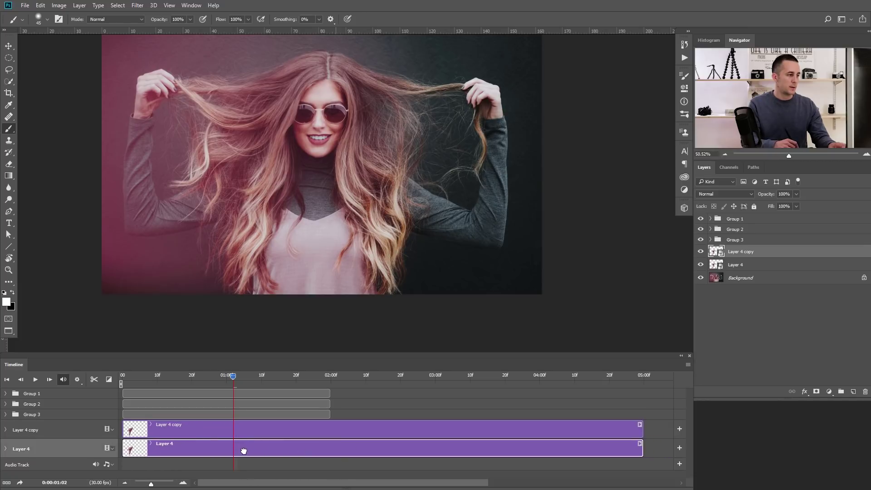
pyautogui.moveTo(640, 428); pyautogui.dragTo(330, 429)
pyautogui.moveTo(637, 449); pyautogui.dragTo(330, 449)
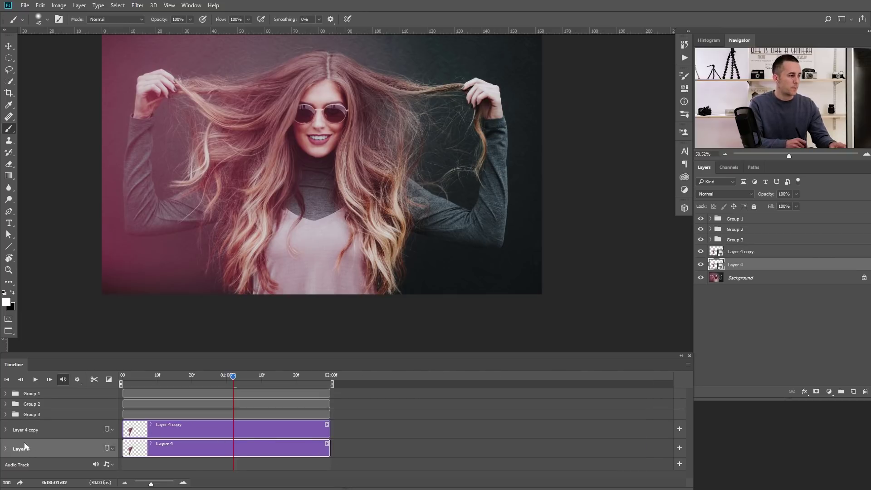
# Hide Layer 4 copy and add Transform keyframes to Layer 4 at the timeline start and at 0:00:01:29.
pyautogui.click(5, 449)
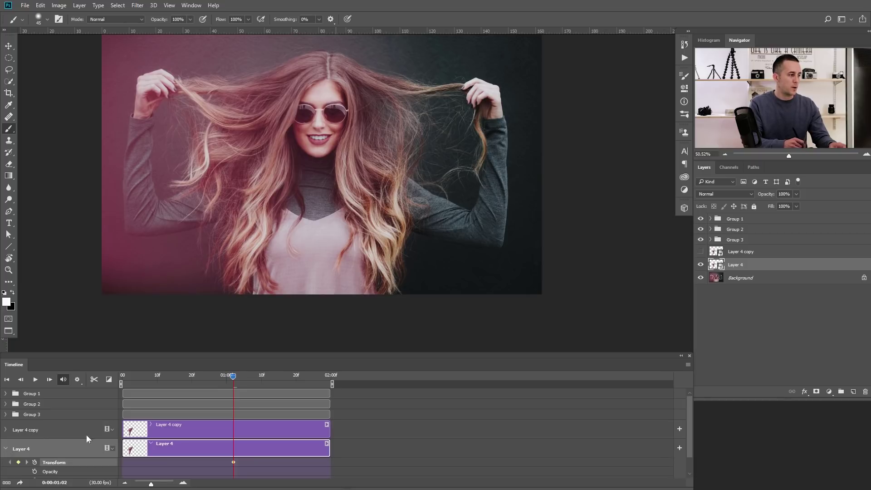
pyautogui.moveTo(148, 379); pyautogui.dragTo(118, 380)
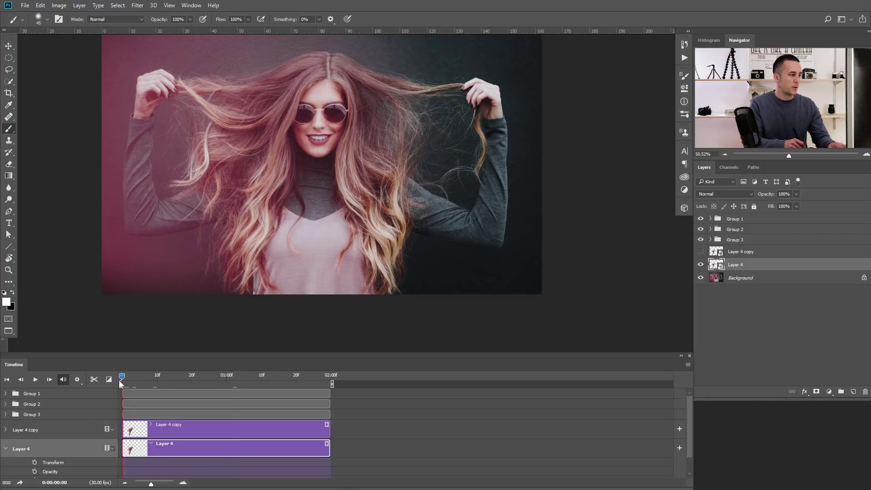
pyautogui.click(34, 463)
pyautogui.moveTo(191, 380); pyautogui.dragTo(356, 380)
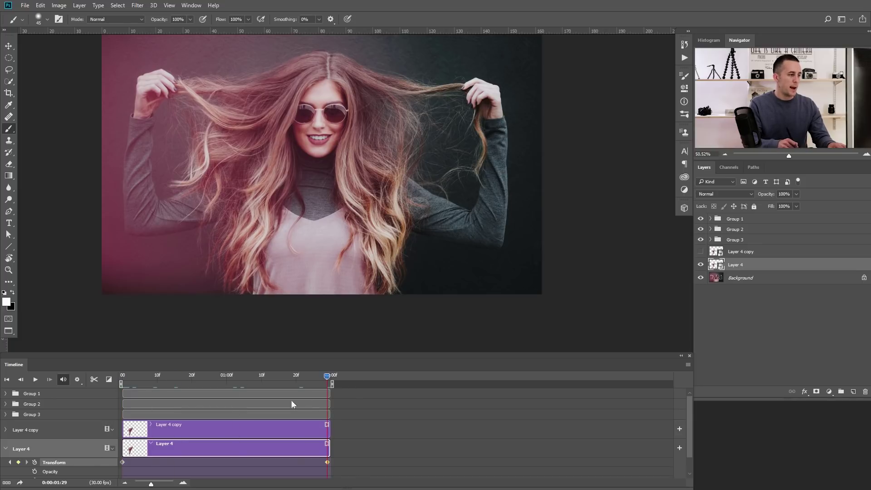
# At Layer 4's first Transform keyframe, free-transform the wavy strands slightly inward from their outer lower corner.
pyautogui.click(13, 462)
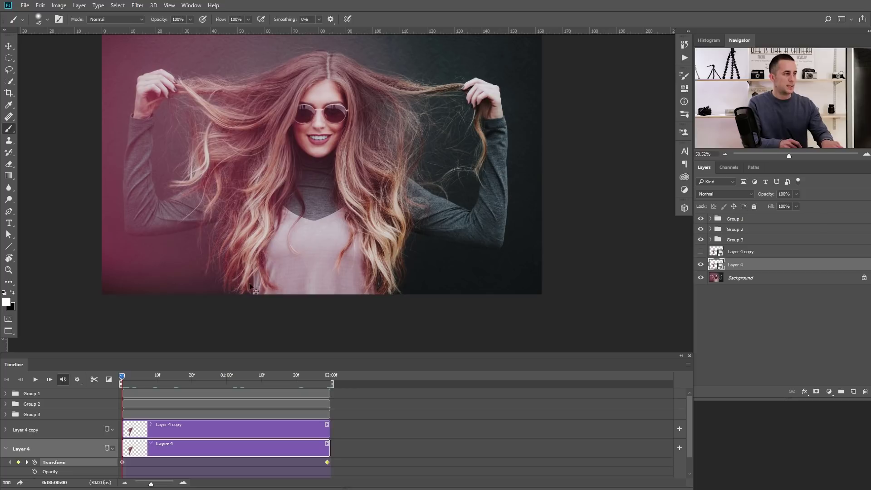
pyautogui.hotkey('ctrl', 't')
pyautogui.moveTo(168, 274); pyautogui.dragTo(176, 265)
pyautogui.press('Return')
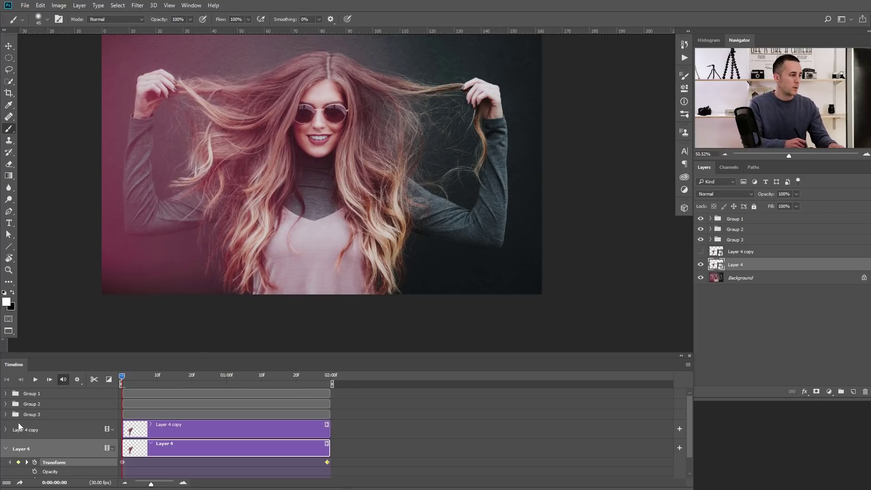
# Show Layer 4 copy again and add Transform keyframes to it at the timeline start and at 0:00:01:29.
pyautogui.click(6, 430)
pyautogui.click(701, 251)
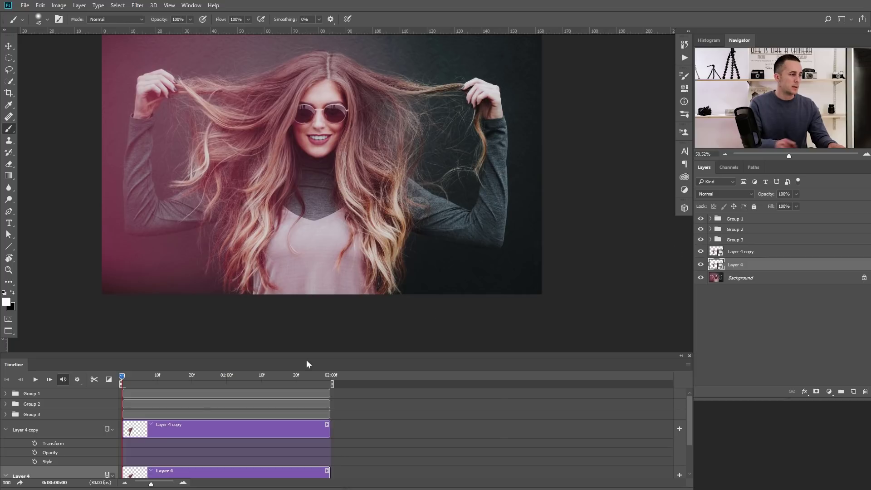
pyautogui.click(27, 430)
pyautogui.click(35, 443)
pyautogui.moveTo(127, 384); pyautogui.dragTo(367, 385)
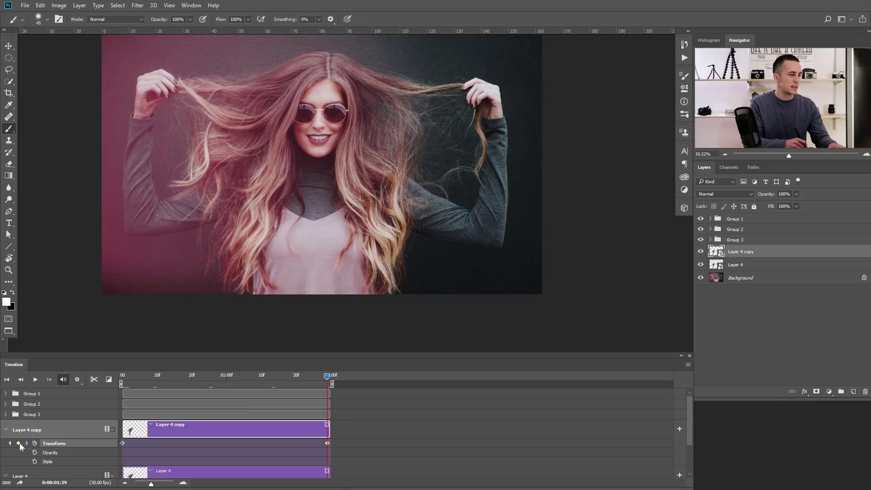
# At Layer 4 copy's last Transform keyframe, stretch the wavy strands slightly outward and down from their outer lower corner.
pyautogui.hotkey('ctrl', 't')
pyautogui.moveTo(170, 273); pyautogui.dragTo(160, 286)
pyautogui.press('Return')
pyautogui.press('b')
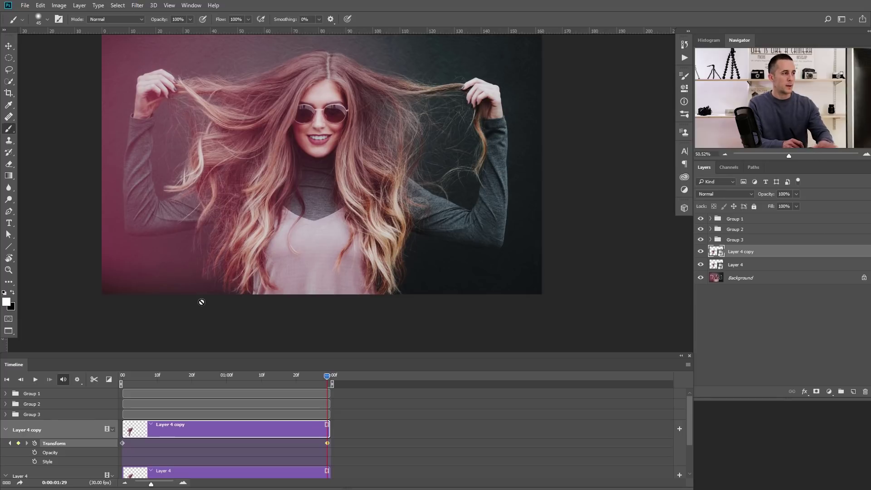
# Apply a 1 s Fade to the start of Layer 4 and the end of Layer 4 copy, and preview the motion.
pyautogui.click(109, 379)
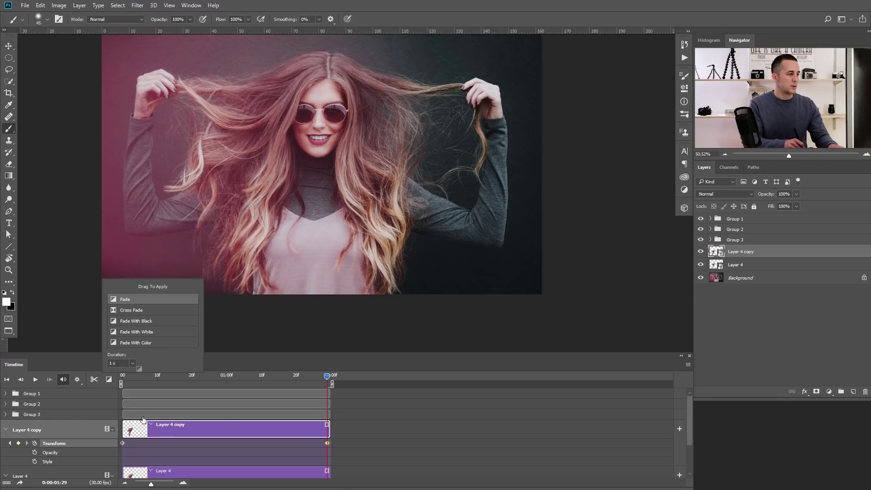
pyautogui.moveTo(219, 359); pyautogui.dragTo(303, 429)
pyautogui.press('space')
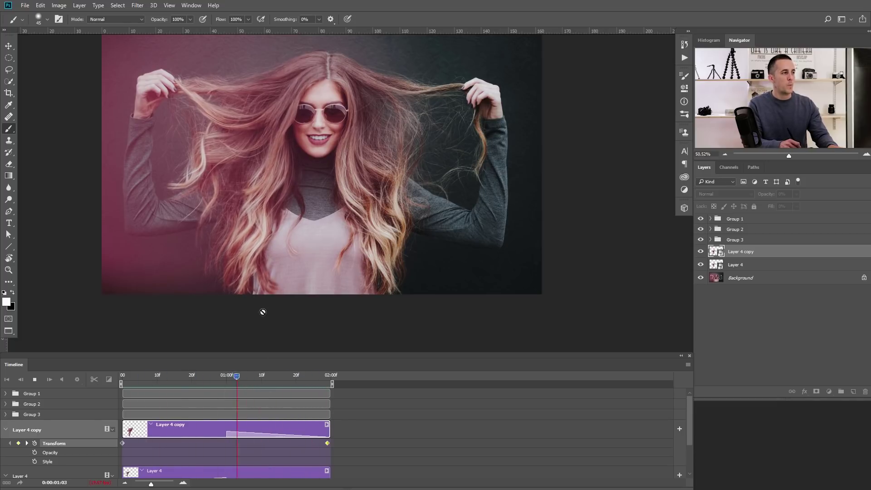
pyautogui.press('space')
# Group Layer 4 and Layer 4 copy together and play back the hair animation.
pyautogui.keyDown('shift'); pyautogui.click(740, 266); pyautogui.keyUp('shift')
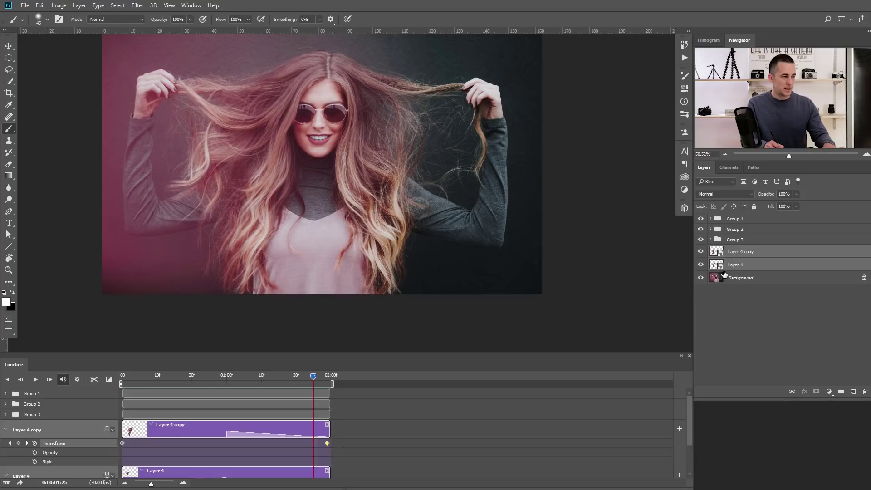
pyautogui.hotkey('ctrl', 'g')
pyautogui.moveTo(275, 171); pyautogui.dragTo(325, 208)
pyautogui.press('space')
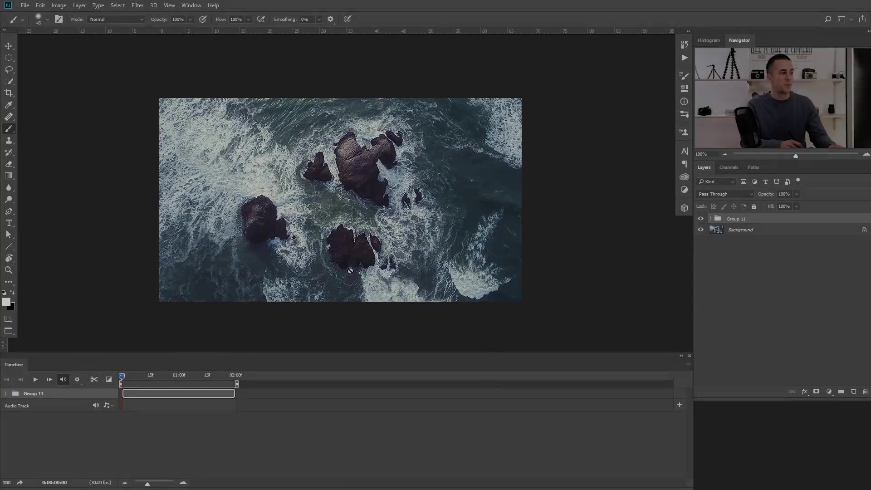
# Play back the ocean waves animation and expand Group 11 to examine its layers.
pyautogui.press('space')
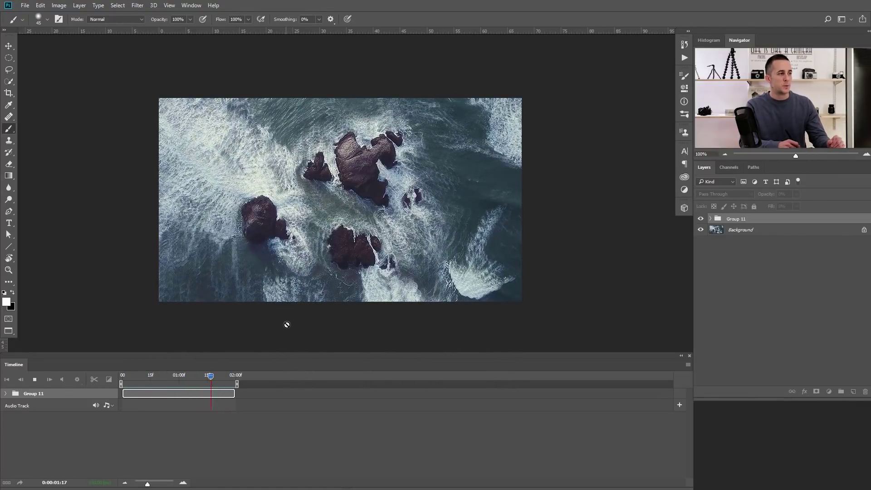
pyautogui.press('space')
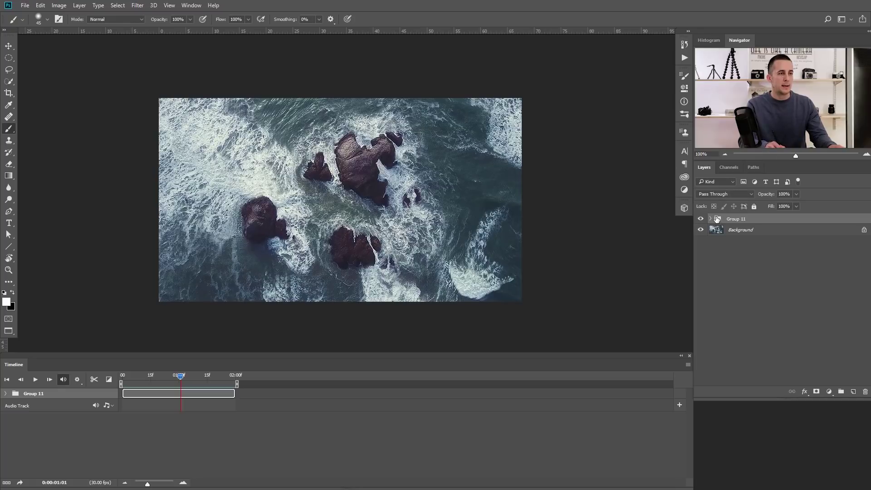
pyautogui.click(711, 220)
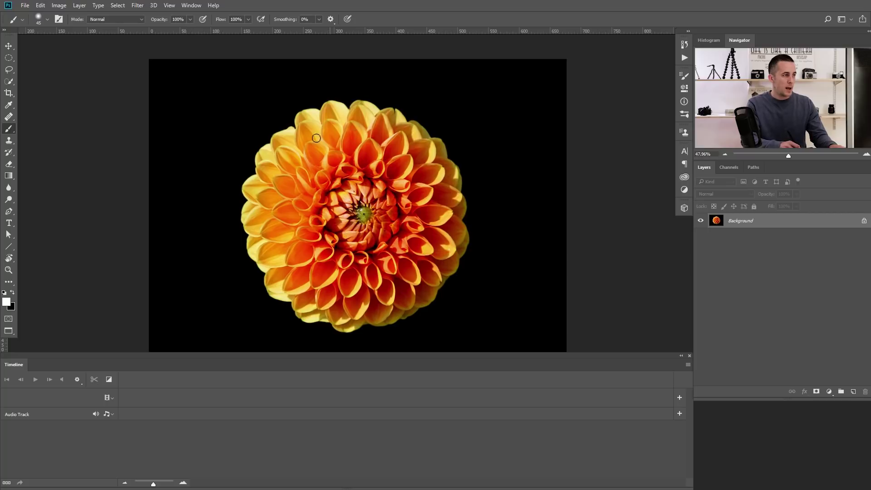
# Select the flower's outer petals without its centre using the Quick Selection tool, and duplicate them onto two new layers.
pyautogui.press('w')
pyautogui.moveTo(275, 229); pyautogui.dragTo(313, 282)
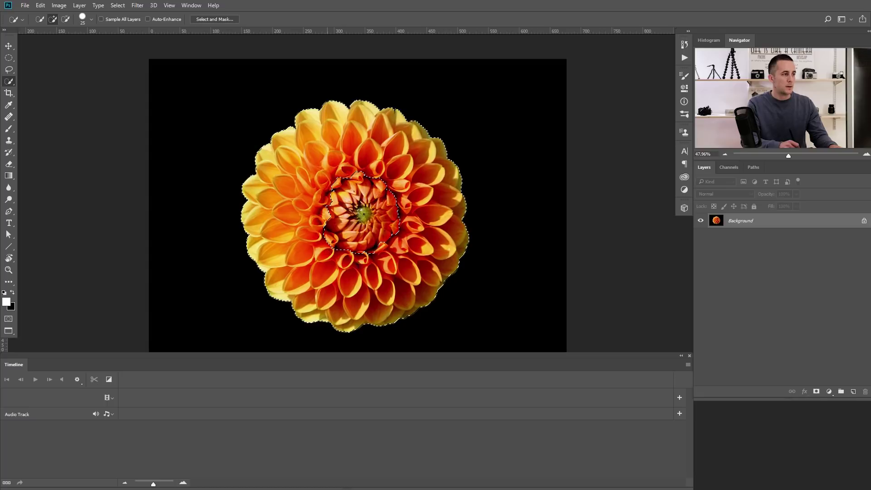
pyautogui.moveTo(329, 204); pyautogui.dragTo(326, 216)
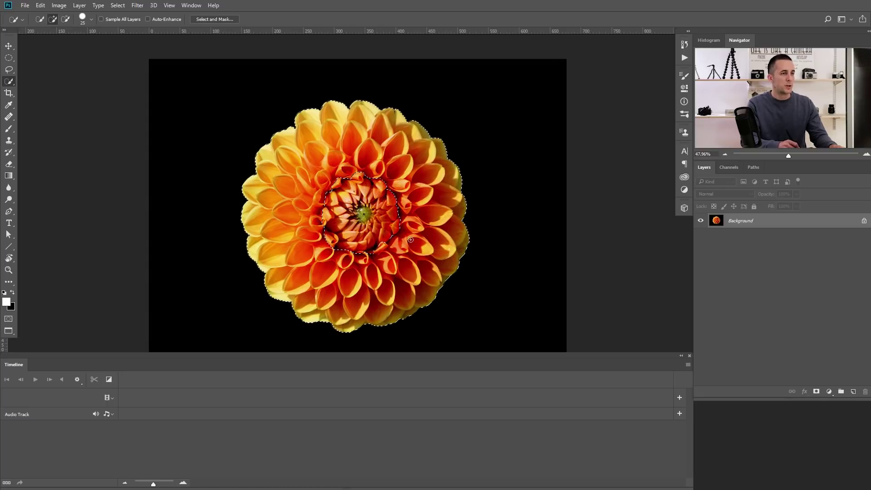
pyautogui.hotkey('ctrl', 'j')
pyautogui.hotkey('ctrl', 'j')
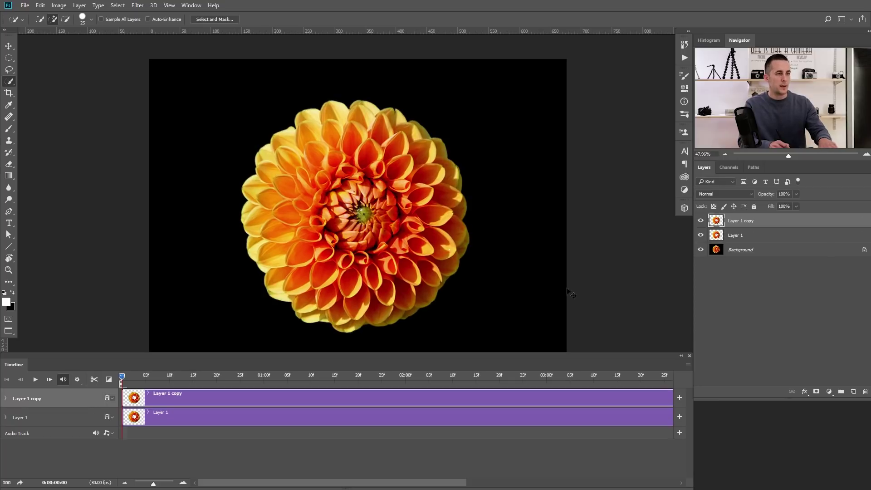
# Convert Layer 1 and Layer 1 copy to Smart Objects.
pyautogui.rightClick(743, 237)
pyautogui.click(764, 222)
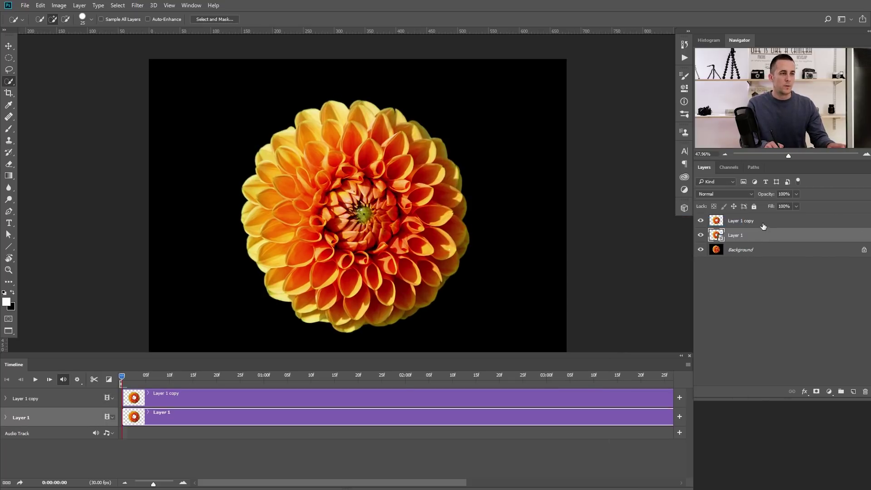
pyautogui.rightClick(764, 226)
pyautogui.click(712, 223)
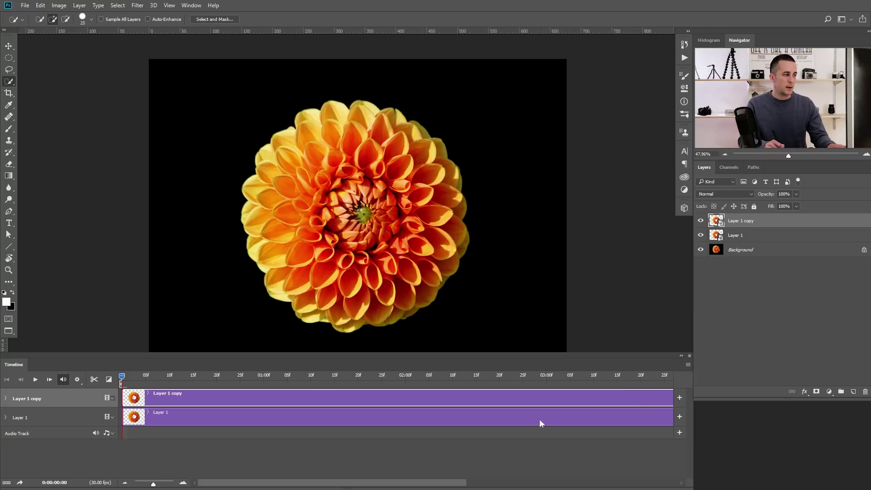
# Trim the Layer 1 copy and Layer 1 clips to end at 02:00.
pyautogui.moveTo(152, 485); pyautogui.dragTo(150, 485)
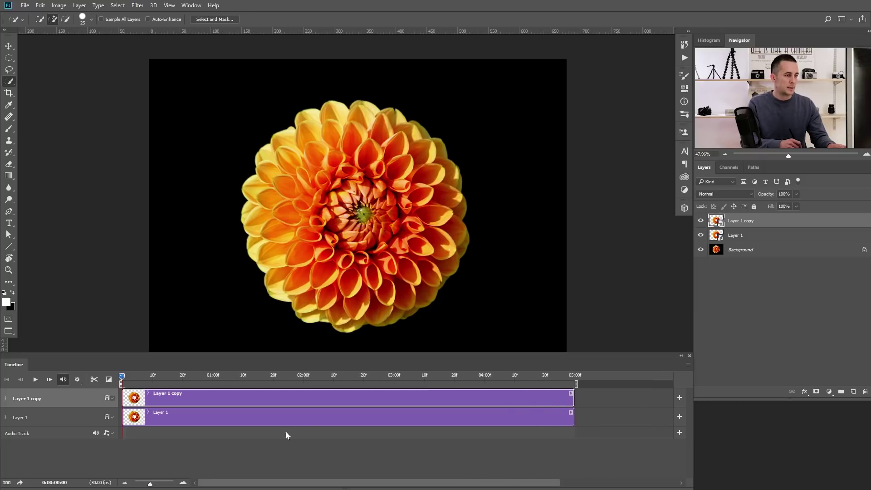
pyautogui.click(571, 395)
pyautogui.click(571, 397)
pyautogui.moveTo(556, 400); pyautogui.dragTo(638, 407)
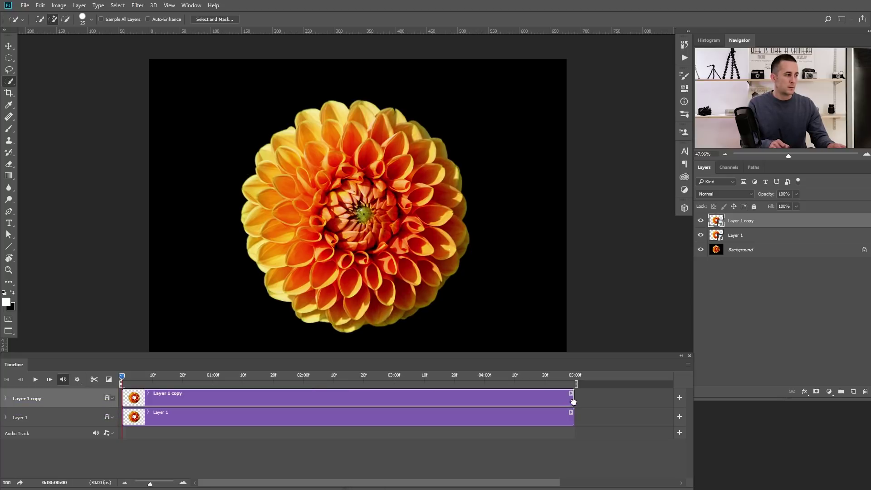
pyautogui.moveTo(574, 399); pyautogui.dragTo(302, 391)
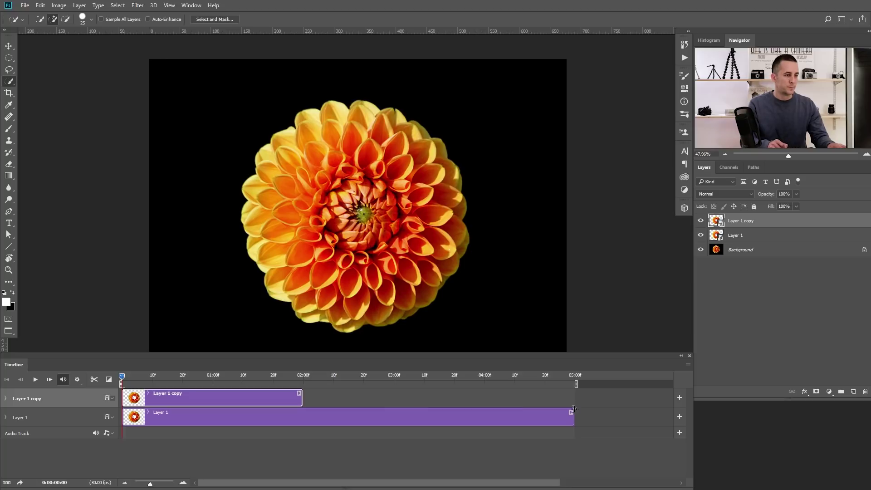
pyautogui.moveTo(566, 416); pyautogui.dragTo(303, 416)
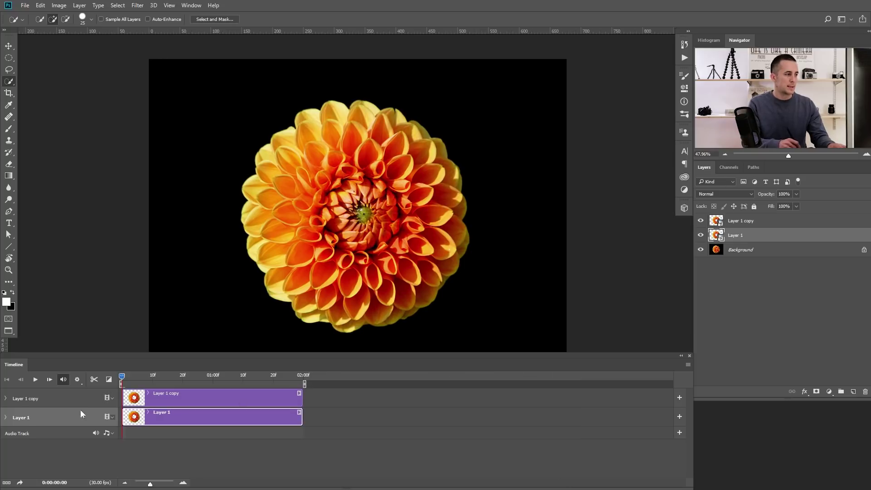
# Hide Layer 1 copy and add Transform keyframes to Layer 1 at the timeline start and at 0:00:01:29.
pyautogui.click(6, 417)
pyautogui.click(35, 431)
pyautogui.moveTo(123, 376); pyautogui.dragTo(209, 376)
pyautogui.click(300, 376)
pyautogui.click(18, 431)
# Rotate the Layer 1 petals to -45° at the first Transform keyframe.
pyautogui.click(10, 431)
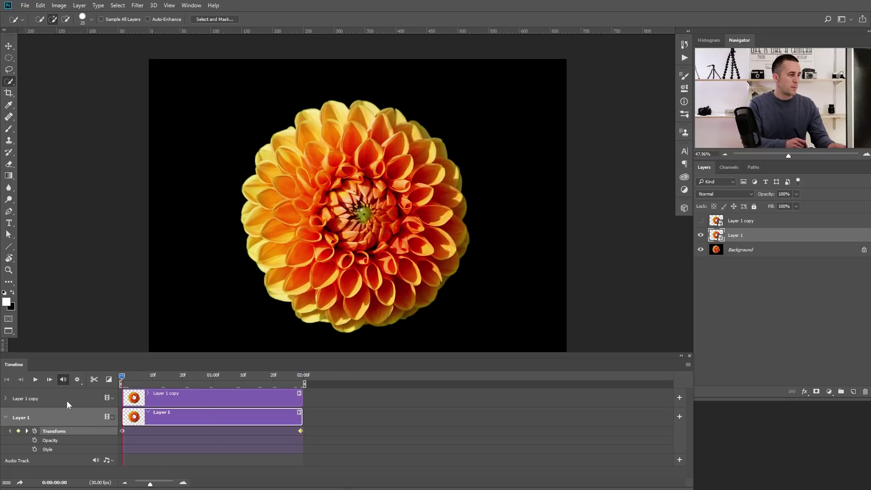
pyautogui.hotkey('ctrl', 't')
pyautogui.moveTo(468, 84); pyautogui.dragTo(349, 93)
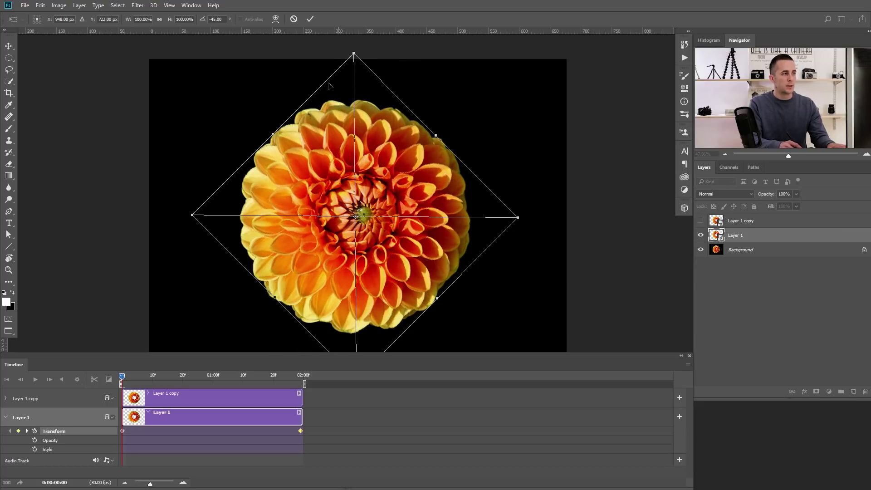
pyautogui.press('Return')
pyautogui.press('w')
# Show Layer 1 copy again and add Transform keyframes to it at the timeline start and at 0:00:01:29.
pyautogui.click(5, 398)
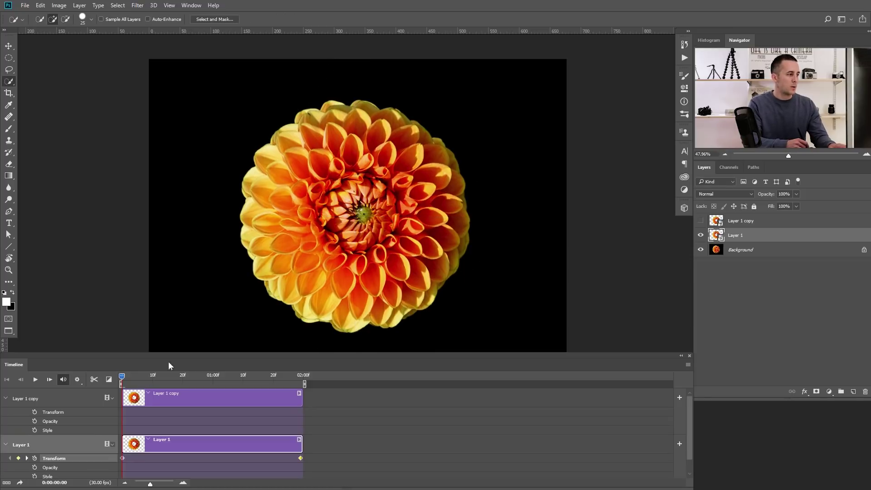
pyautogui.click(700, 220)
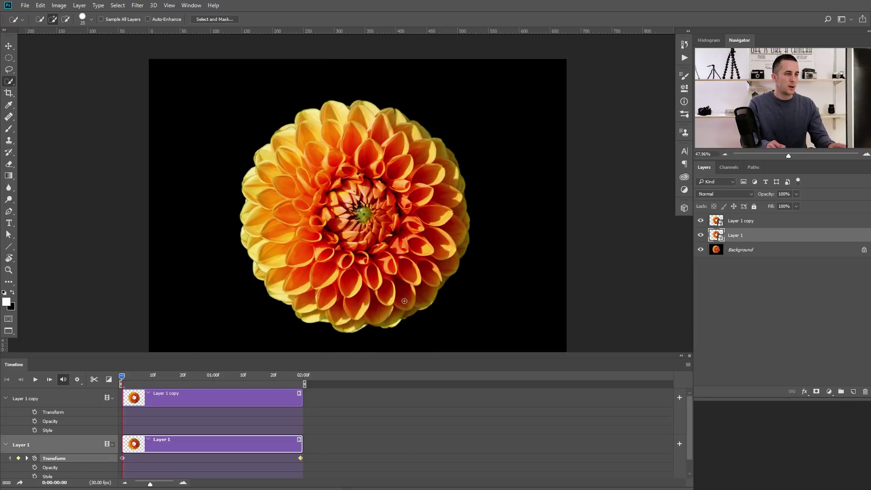
pyautogui.click(34, 412)
pyautogui.moveTo(122, 376); pyautogui.dragTo(301, 377)
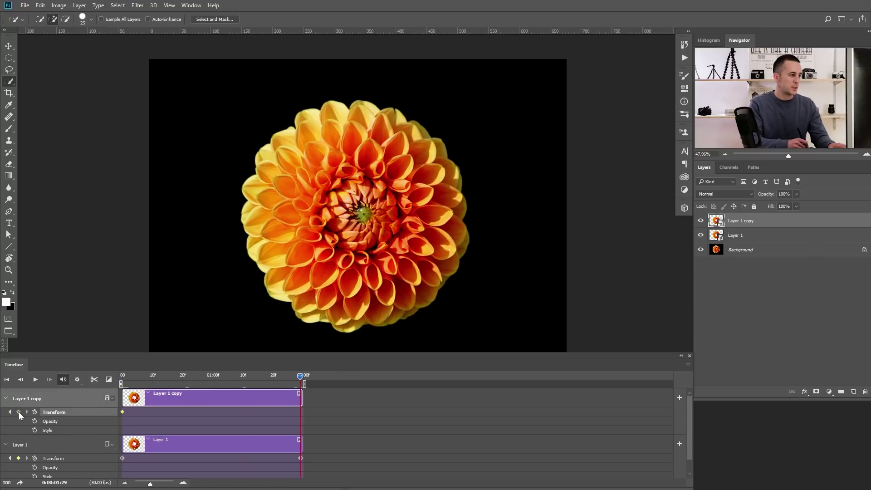
# Rotate the Layer 1 copy petals to 45° at the last Transform keyframe.
pyautogui.hotkey('ctrl', 't')
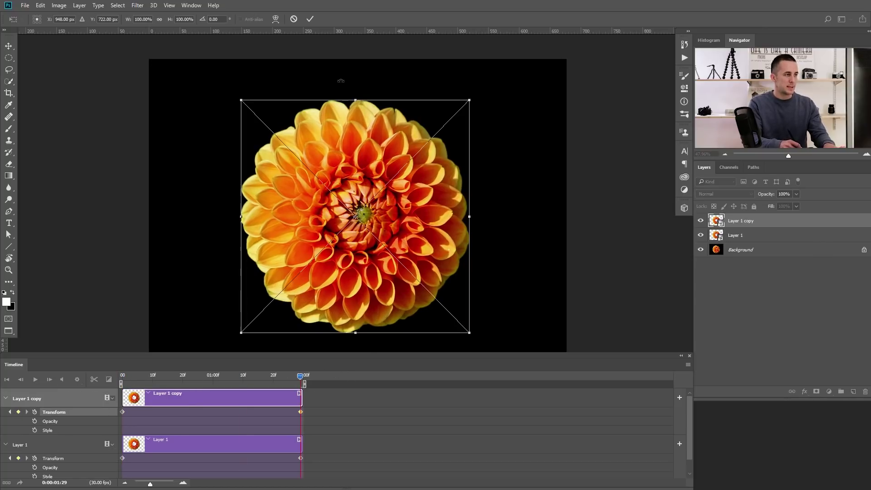
pyautogui.moveTo(230, 84); pyautogui.dragTo(361, 81)
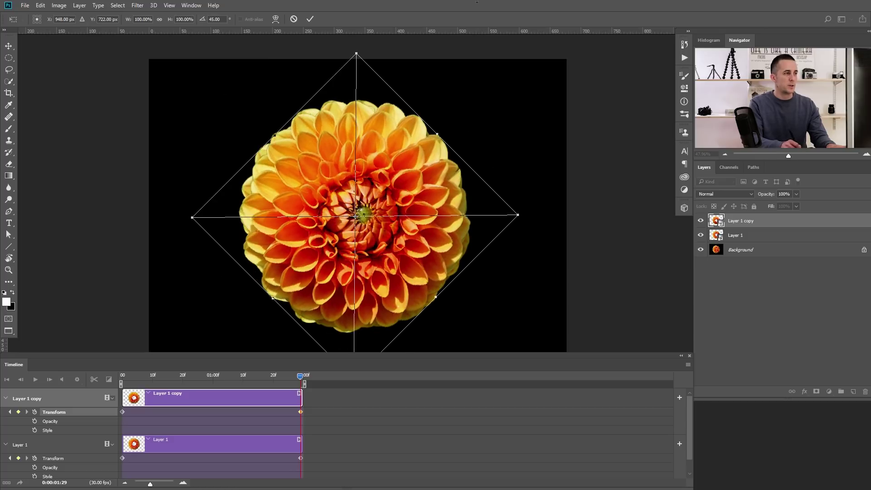
pyautogui.press('Return')
# Apply a 1 s Fade to the start of Layer 1 and the end of Layer 1 copy, and play the rotation.
pyautogui.click(109, 379)
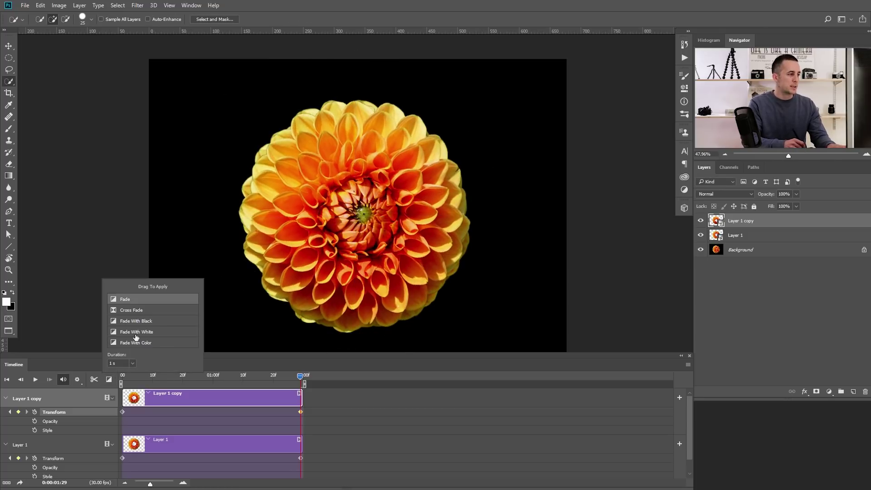
pyautogui.moveTo(138, 399); pyautogui.dragTo(139, 438)
pyautogui.moveTo(210, 370); pyautogui.dragTo(278, 404)
pyautogui.press('space')
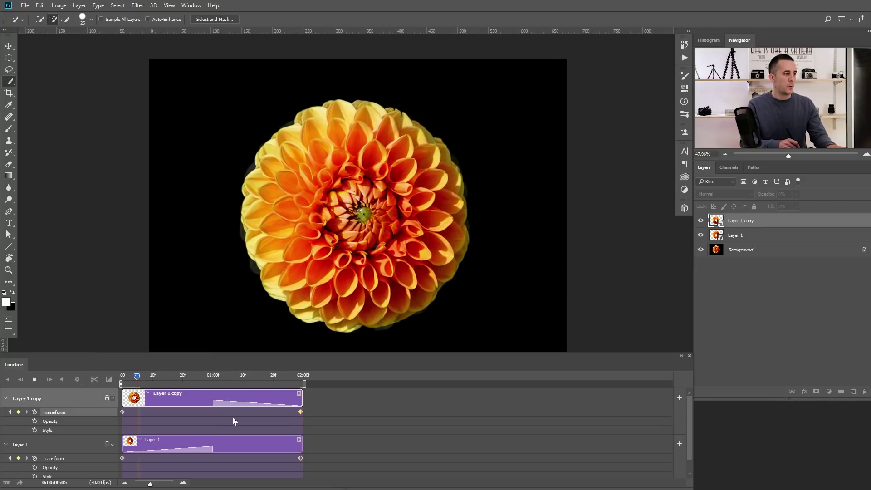